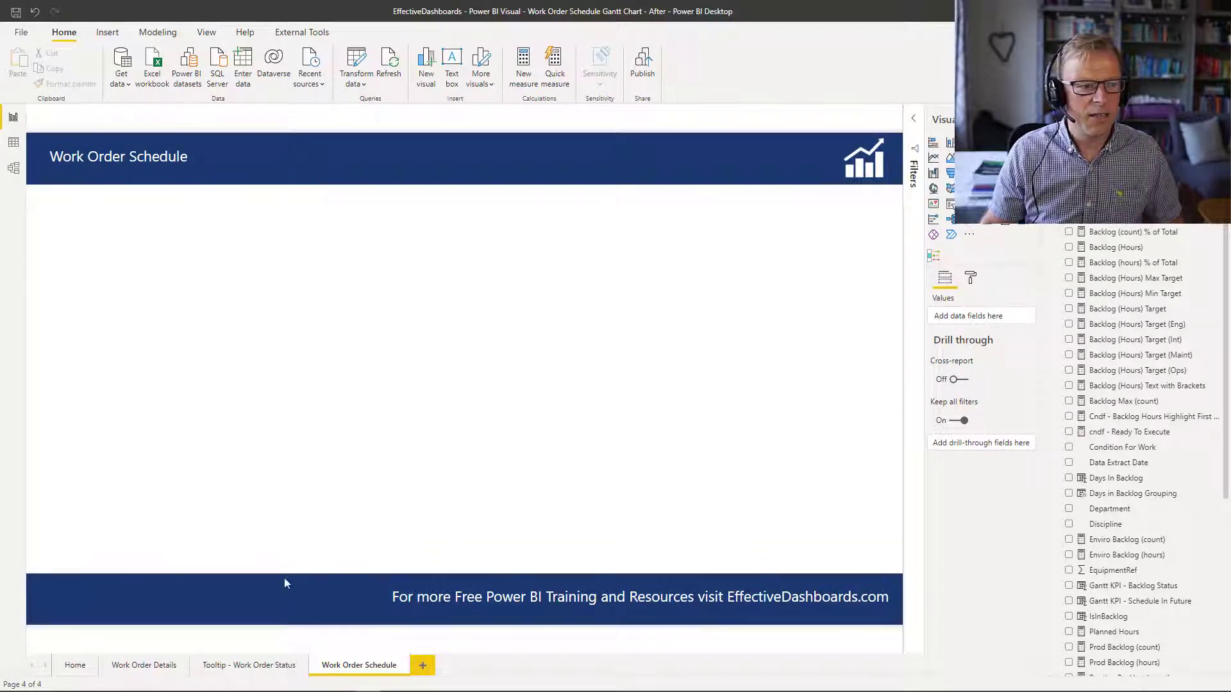
Step: Review the backlog dashboard on the Home page and return to the Work Order Schedule page
left_click(76, 667)
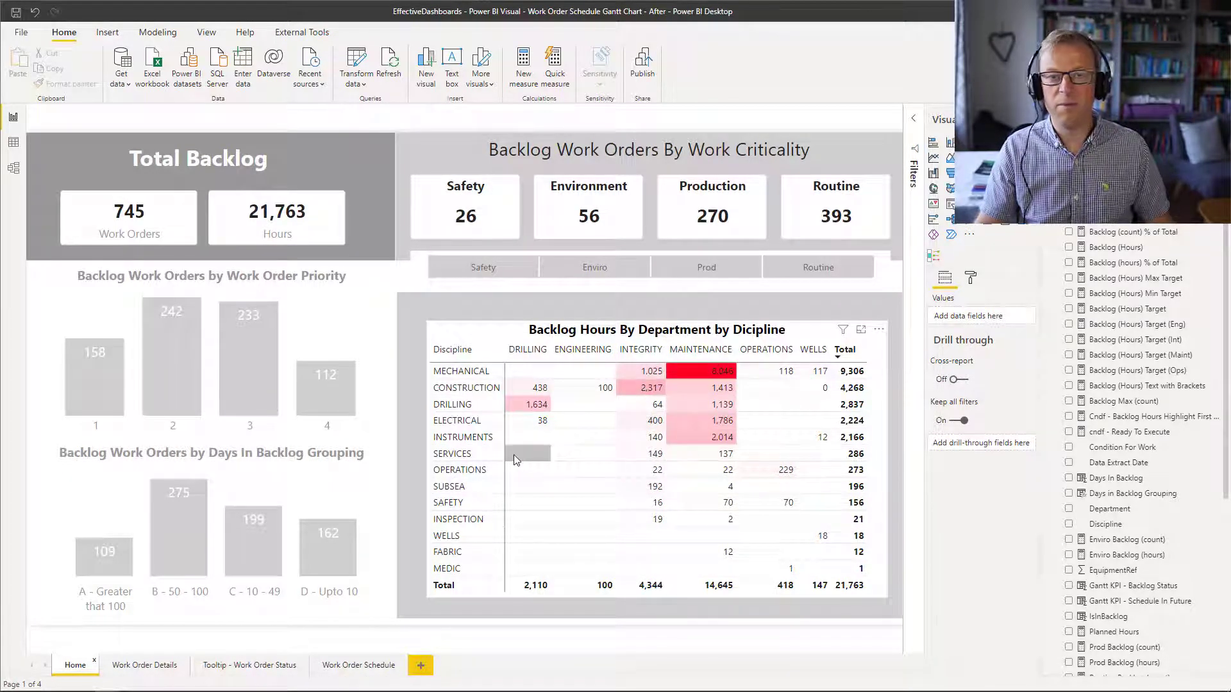
left_click(363, 666)
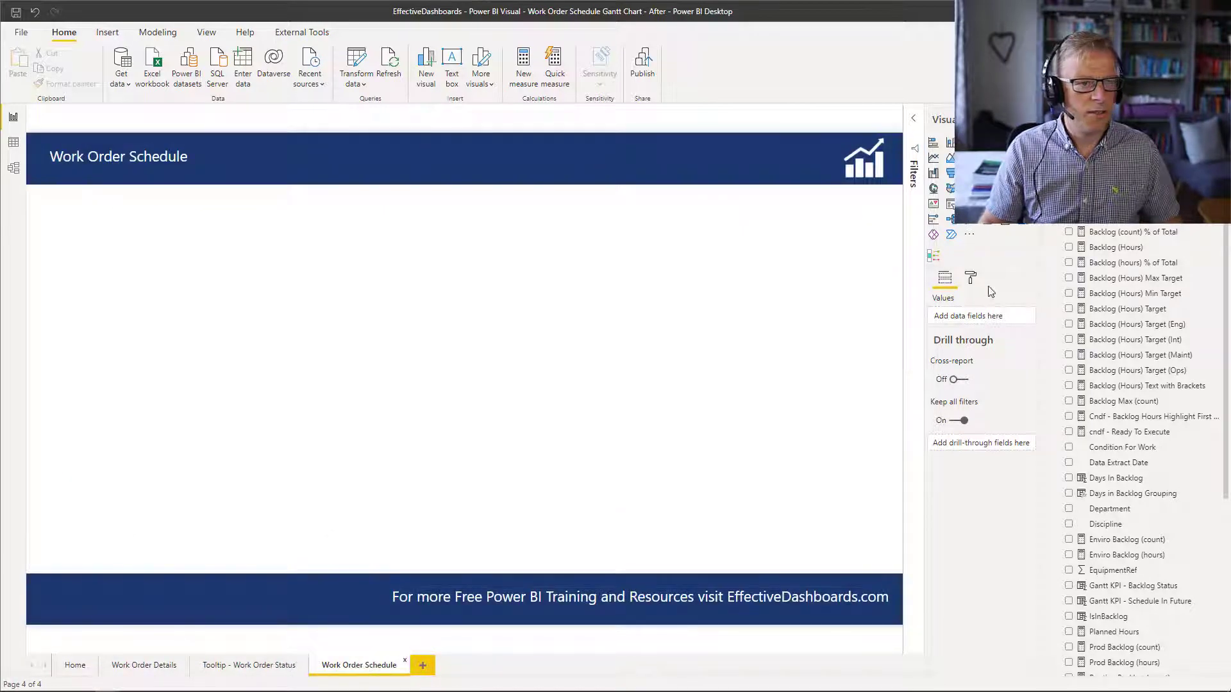
Step: Search the AppSource visuals for "gantt", examine the Gantt Chart by MAQ Software listing, and close the catalogue
left_click(969, 234)
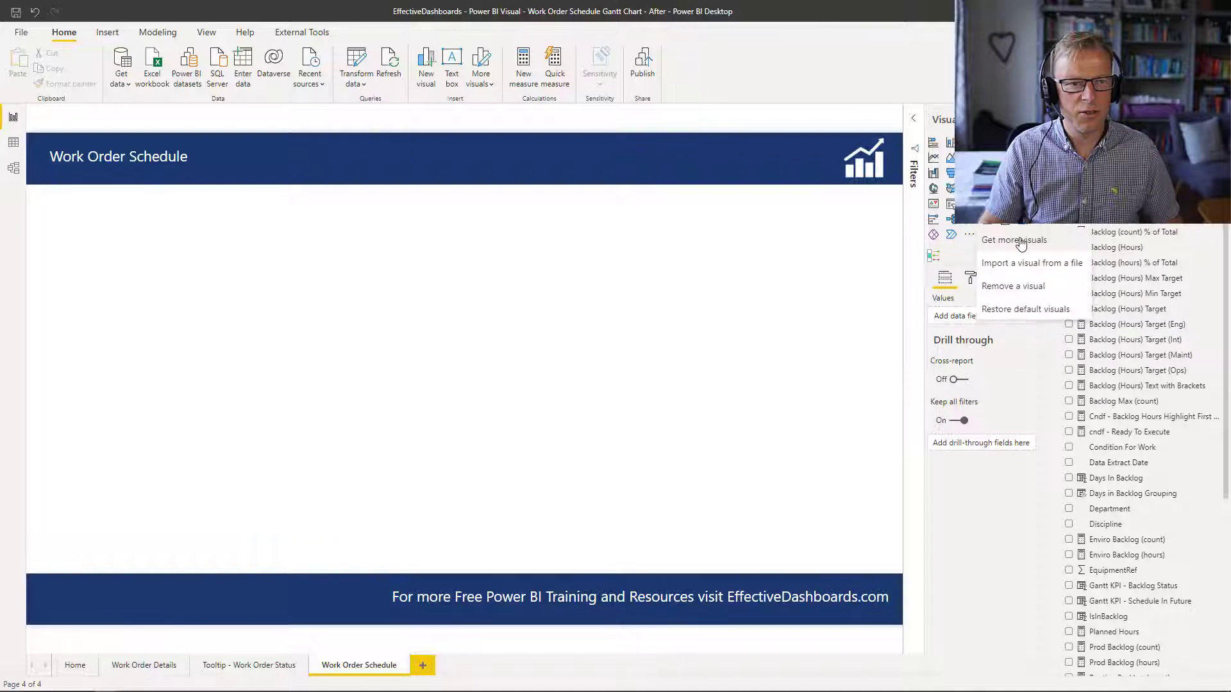
left_click(1024, 241)
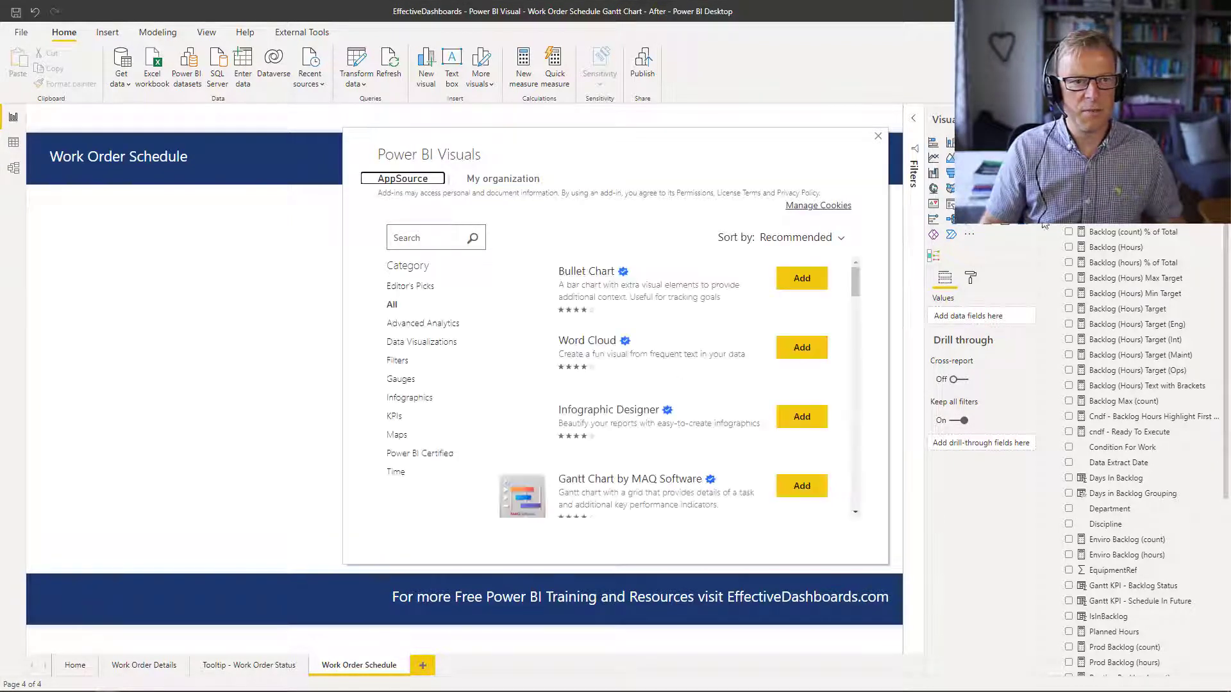
left_click(426, 238)
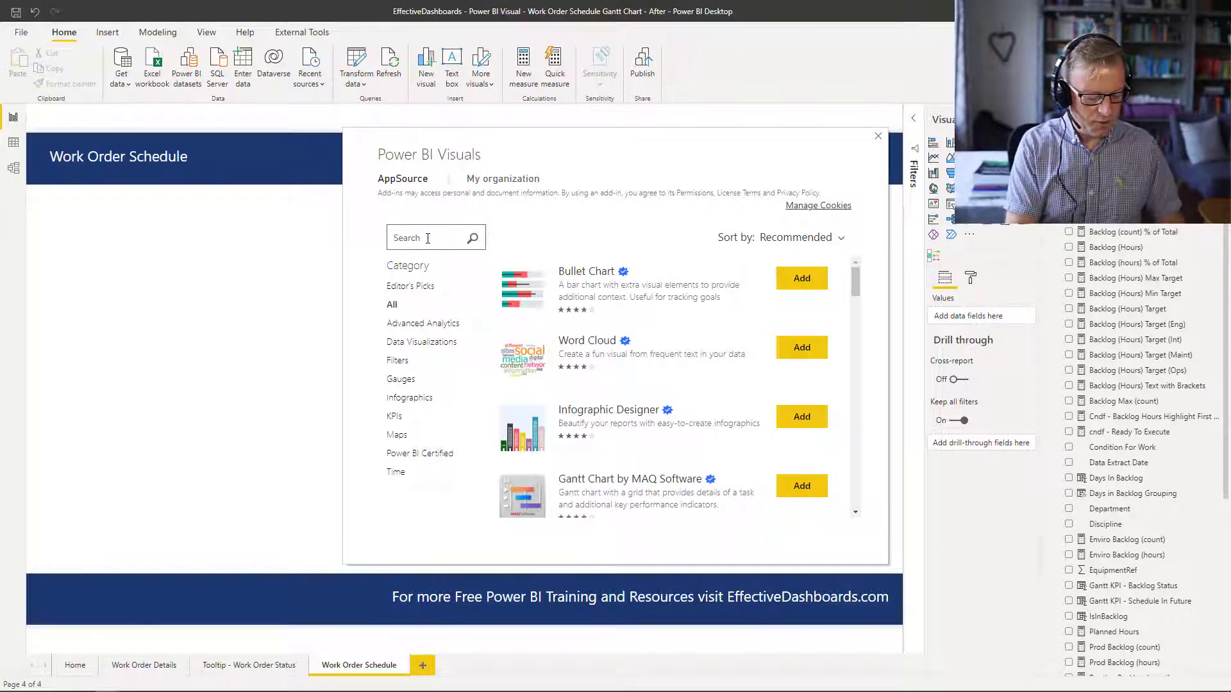
type("gantt")
key("Return")
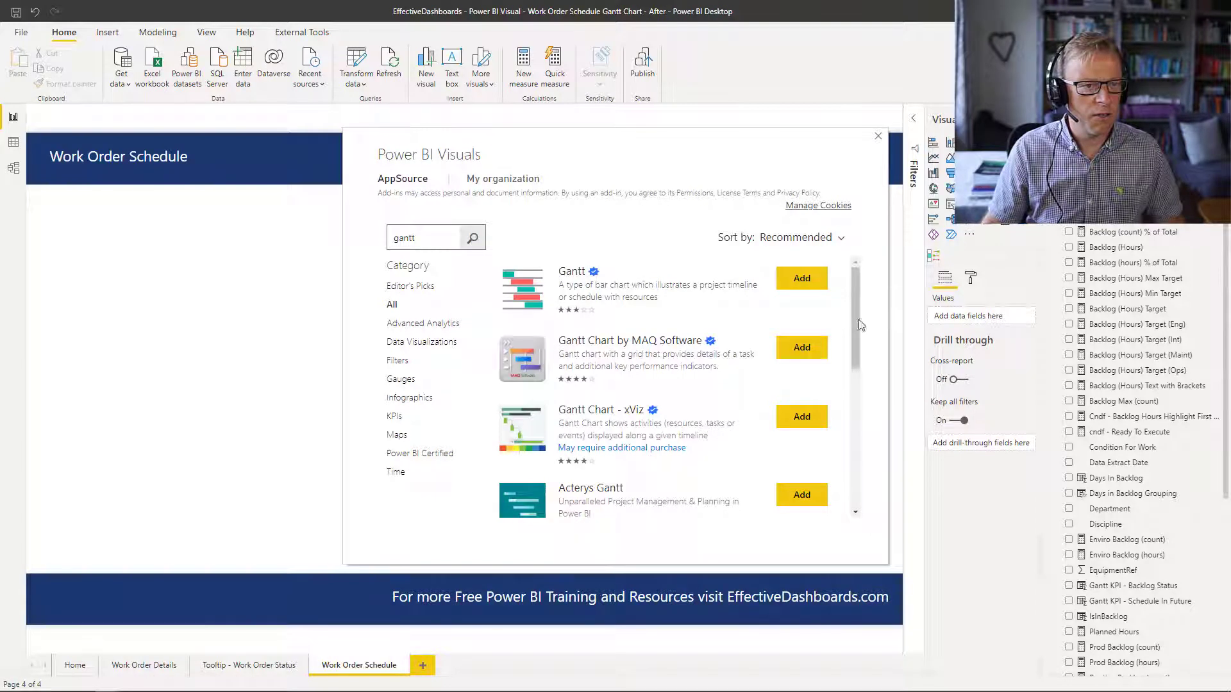
left_click_drag(855, 317, 858, 287)
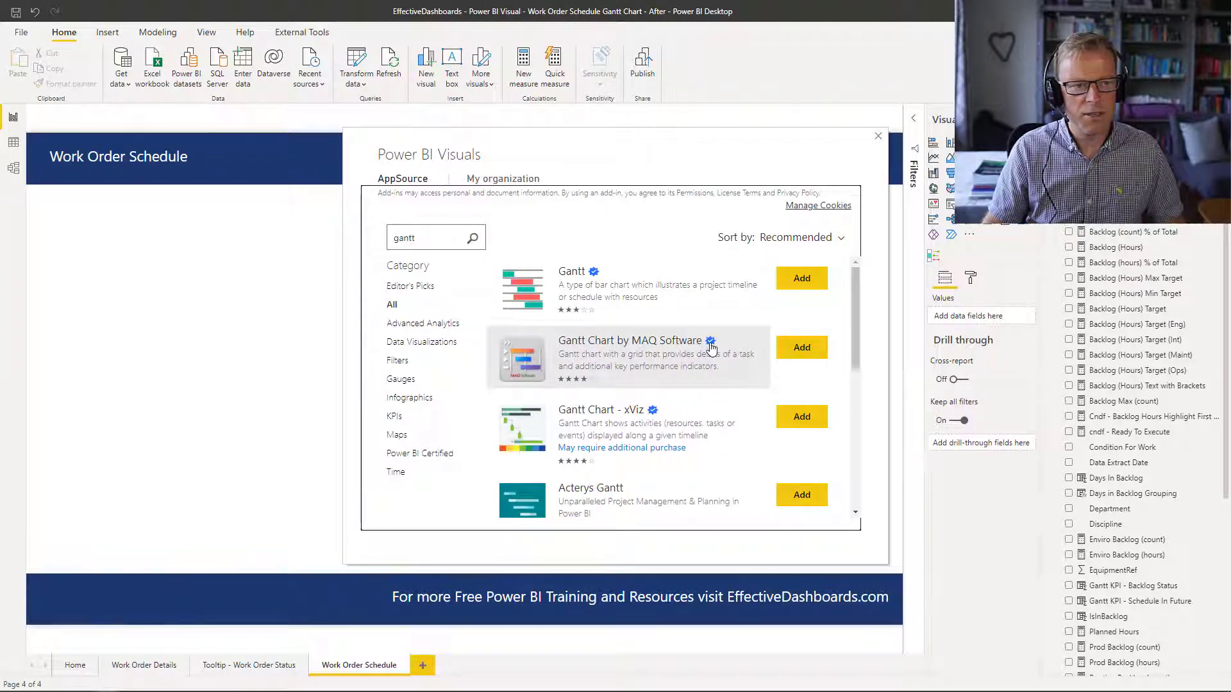
mouse_move(713, 350)
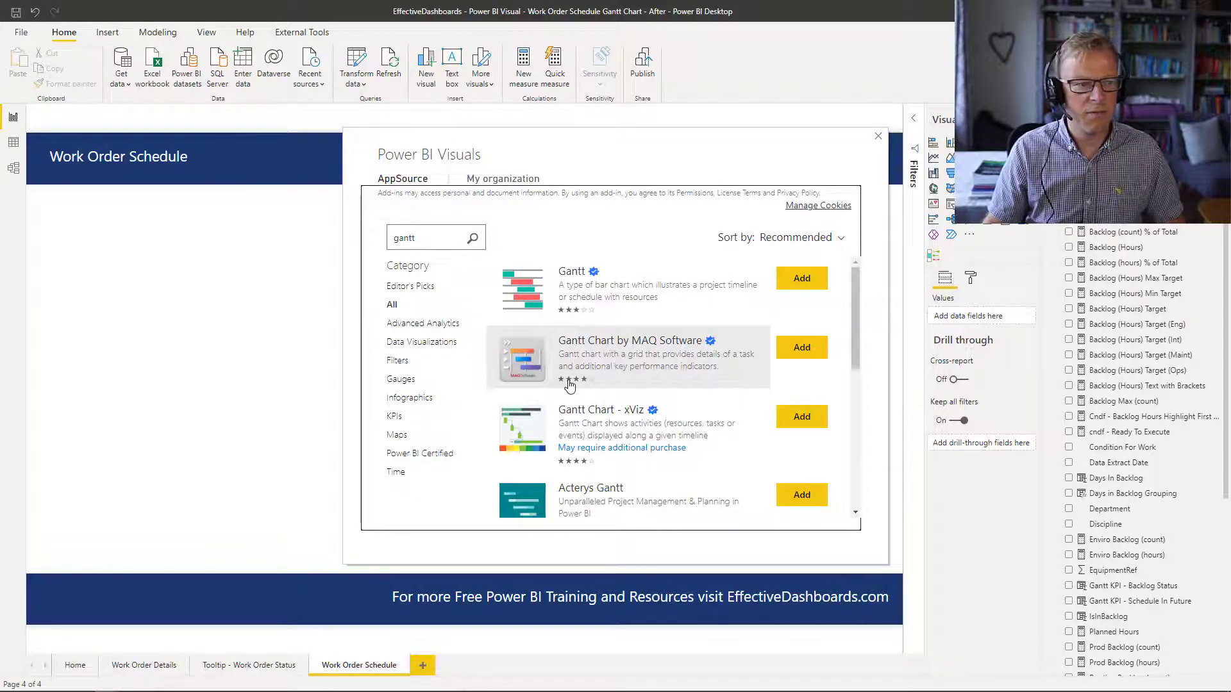
left_click(878, 136)
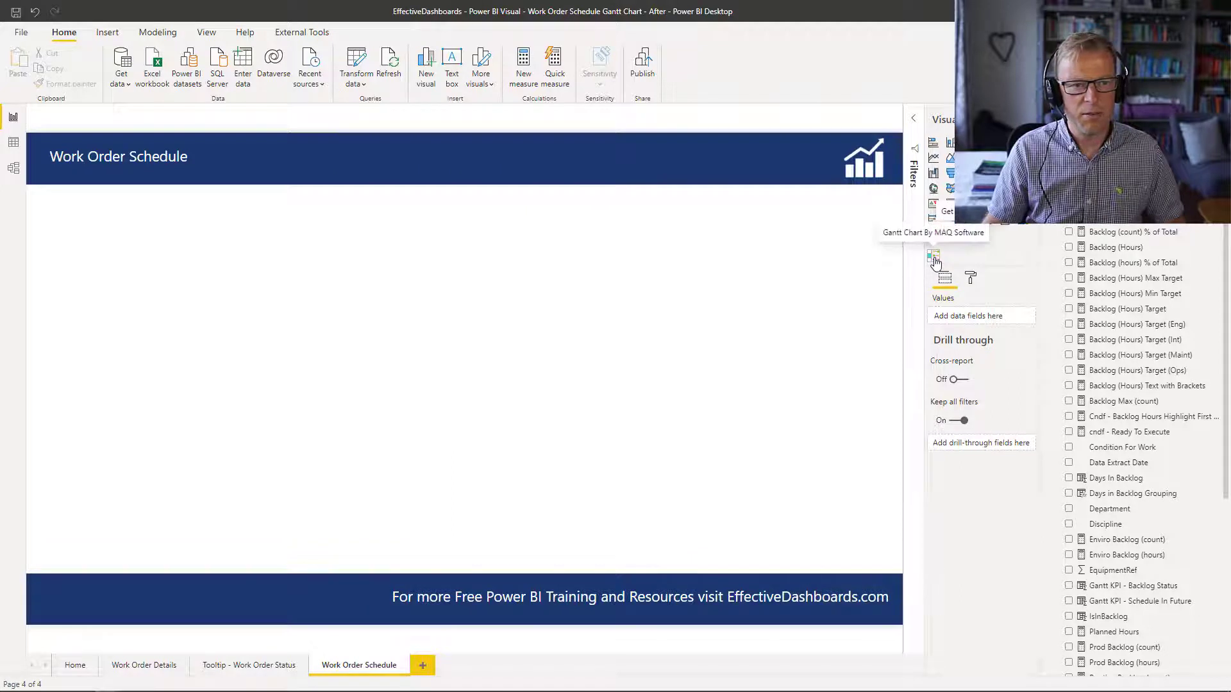
Step: Add a Gantt Chart by MAQ Software with Work Order Description as category, Schedule Start Date as start and Schedule Finish Date as end
left_click(934, 257)
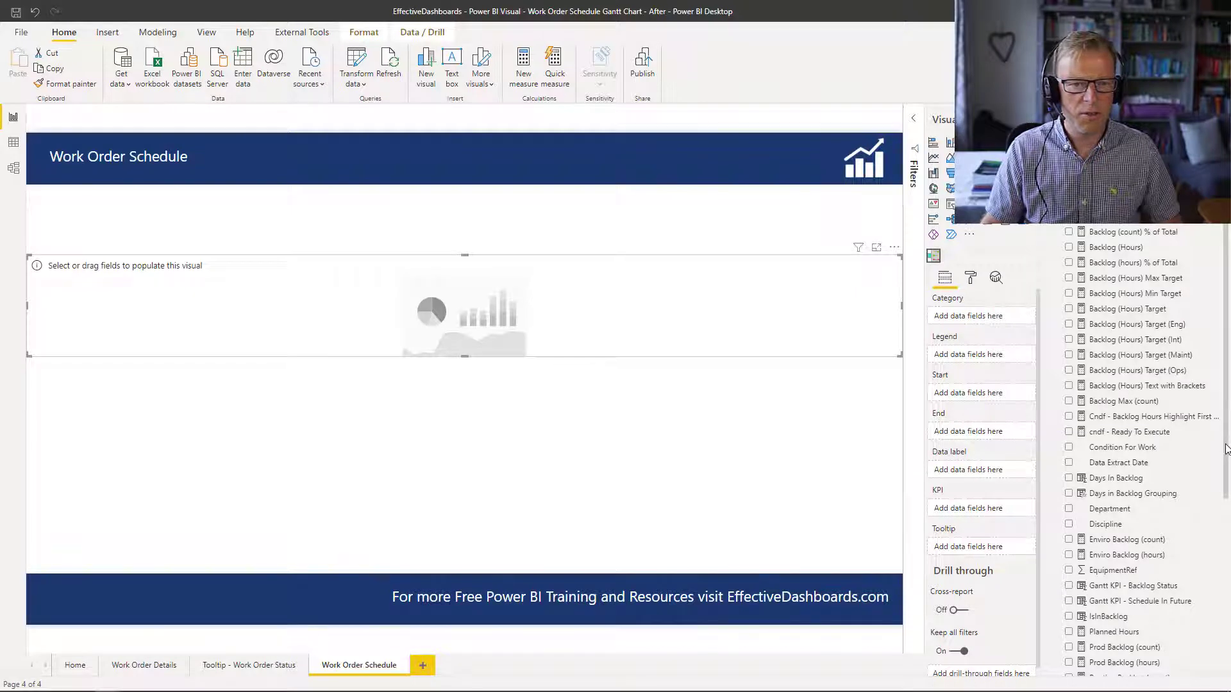
scroll(1229, 513, "down", 5)
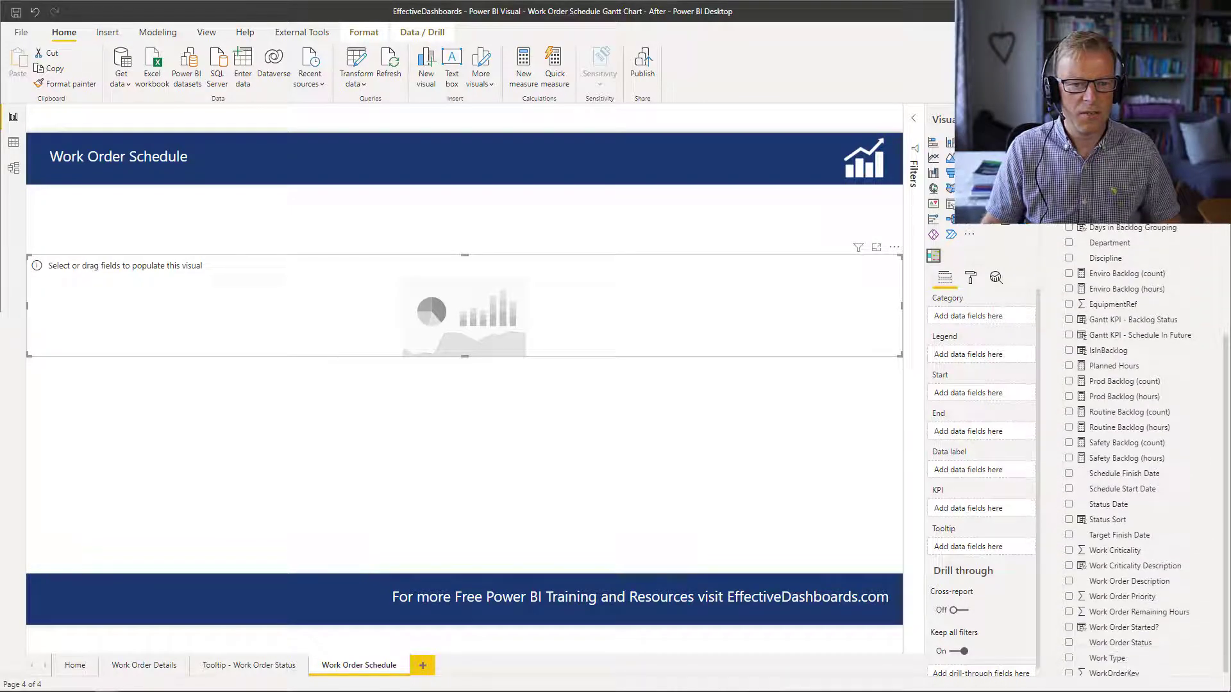
left_click_drag(1116, 582, 986, 319)
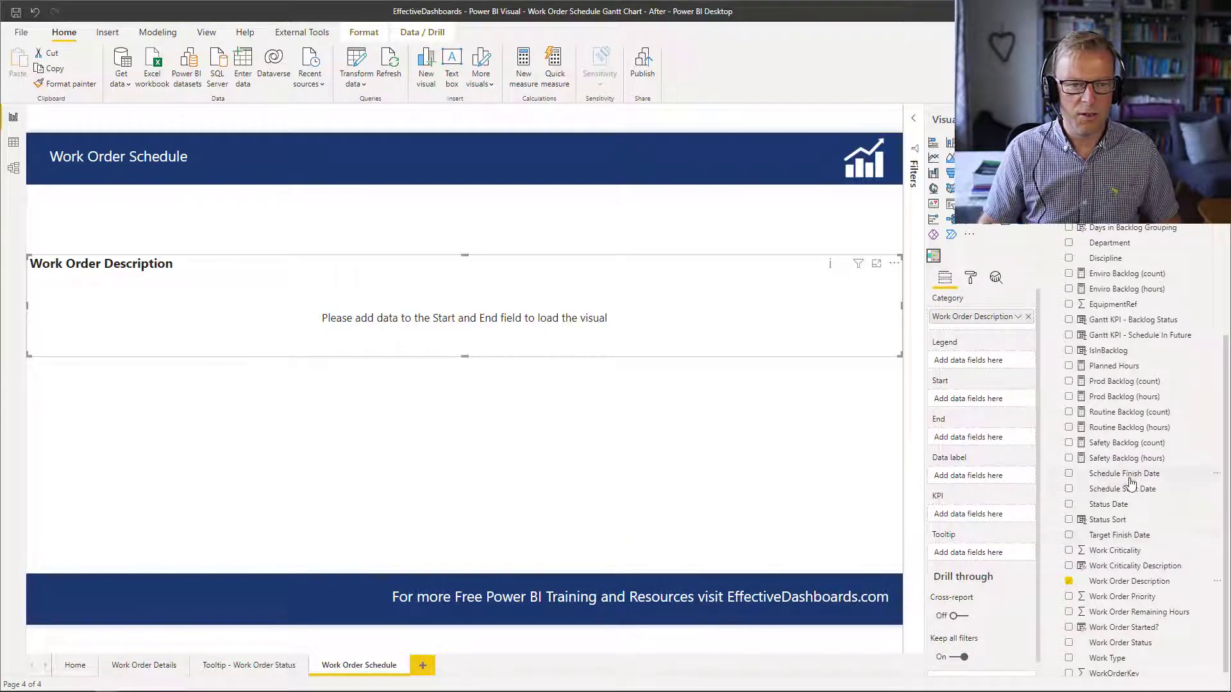
left_click_drag(1130, 490, 990, 404)
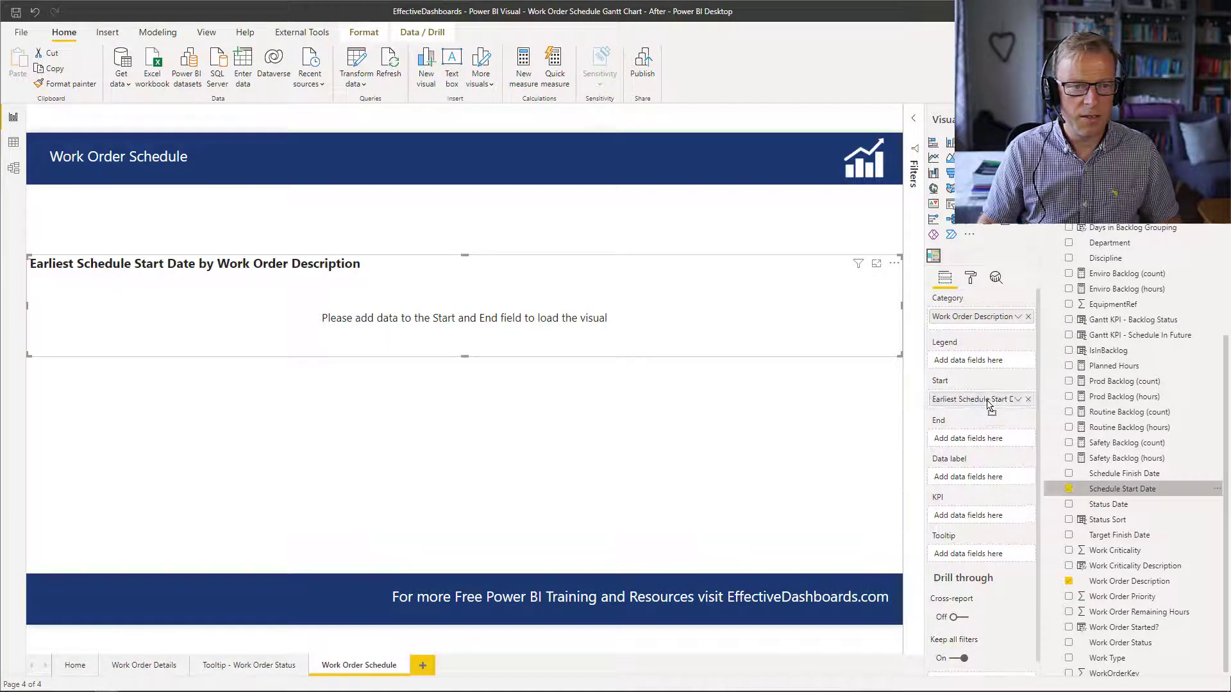
left_click_drag(1119, 474, 1008, 440)
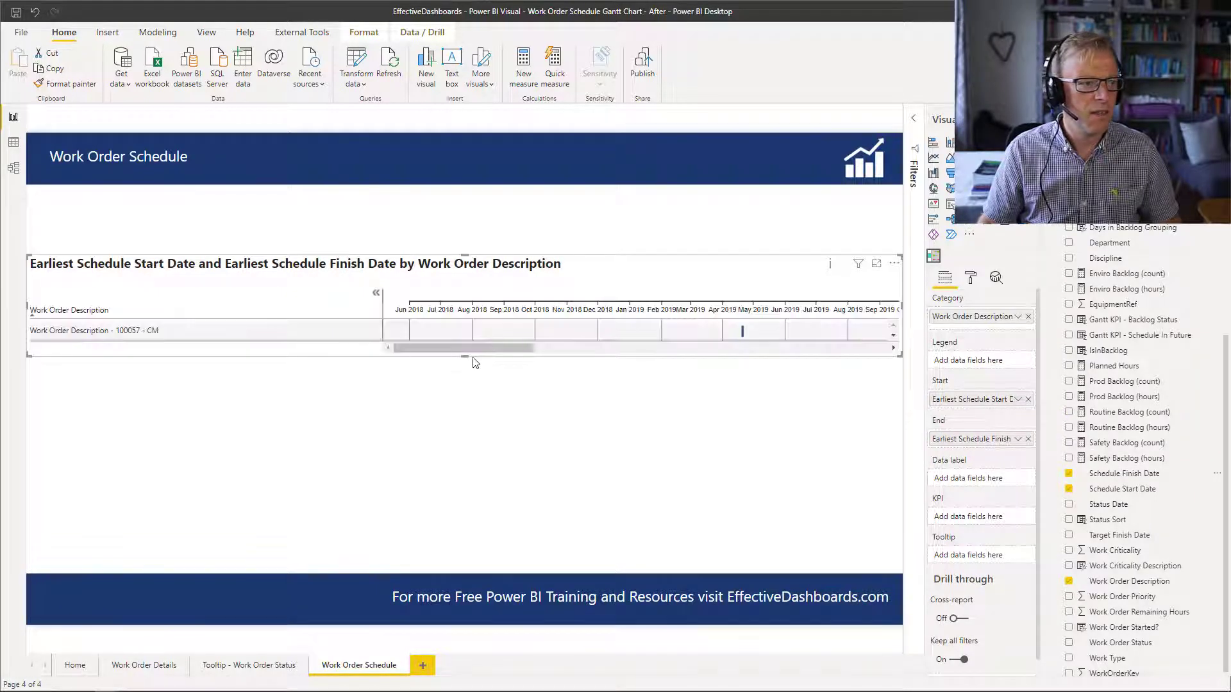
Step: Stretch the Gantt chart down to just above the footer banner and check its work order rows
left_click_drag(466, 356, 494, 546)
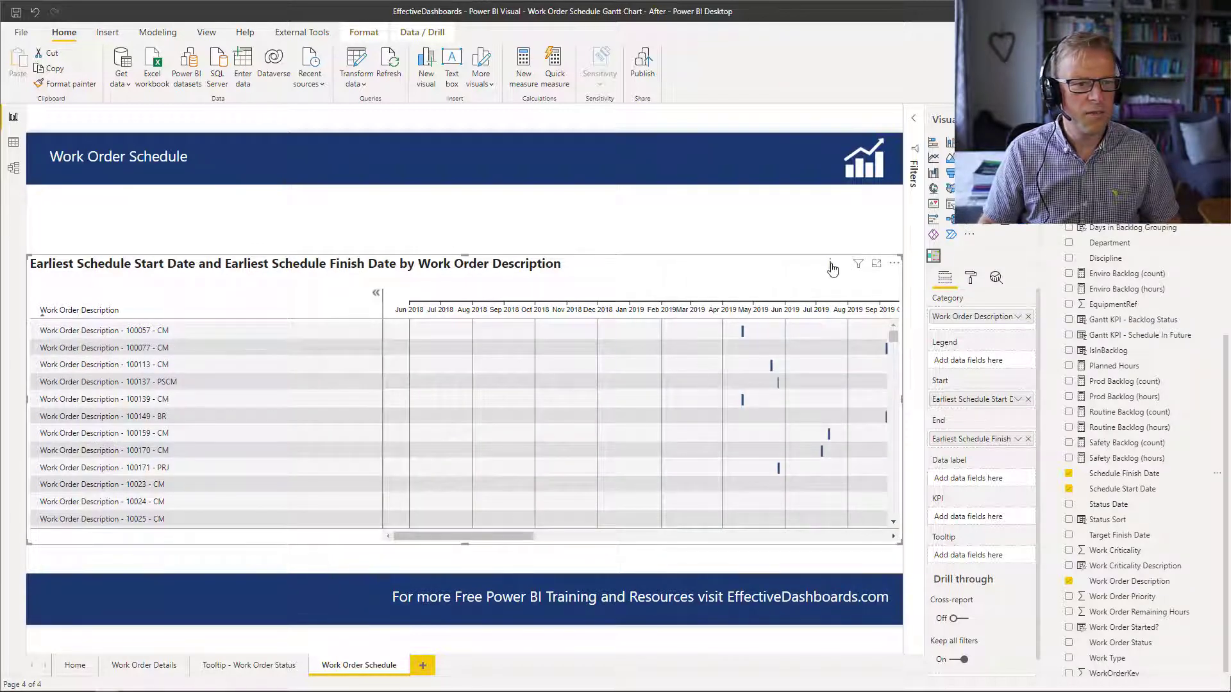
mouse_move(830, 269)
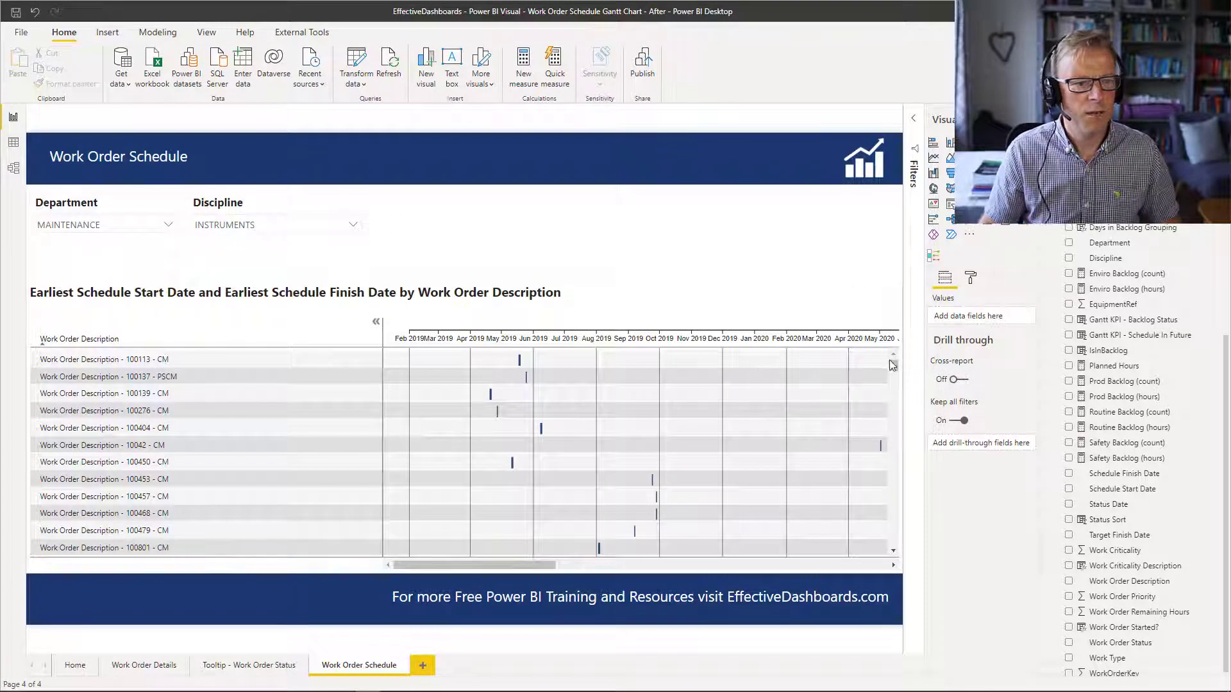
left_click_drag(893, 364, 866, 348)
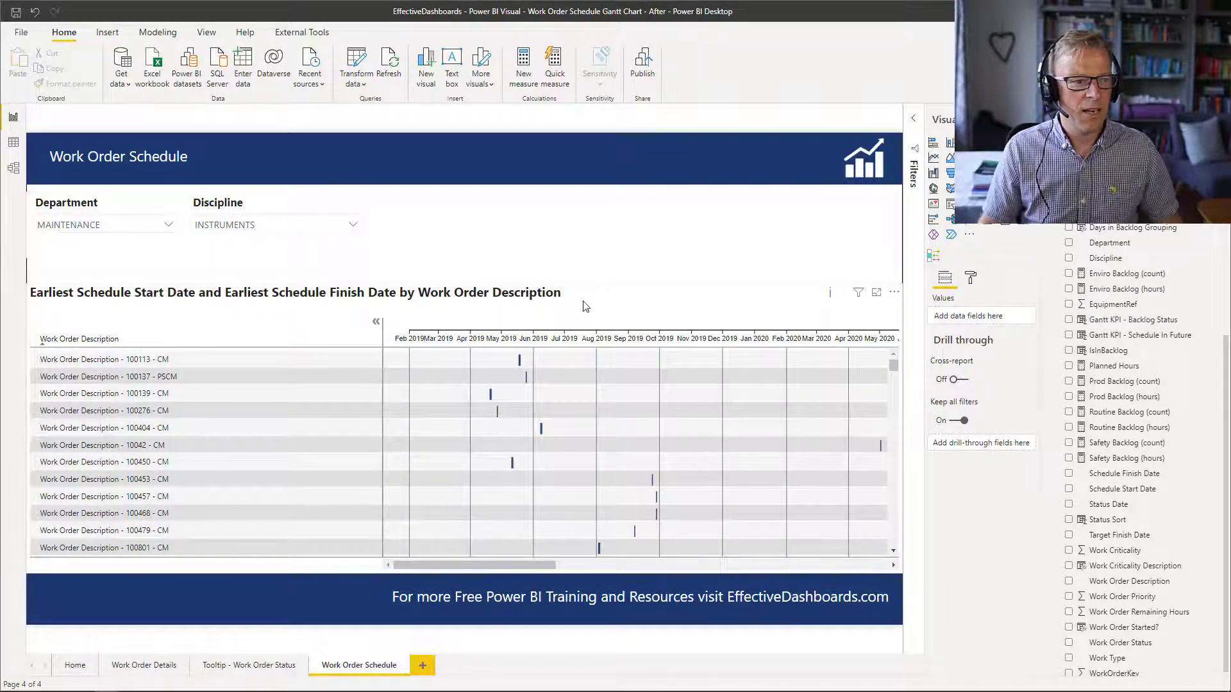
Step: Try Work Type as a second category after Work Order Description in the Gantt chart, and remove it
left_click(678, 306)
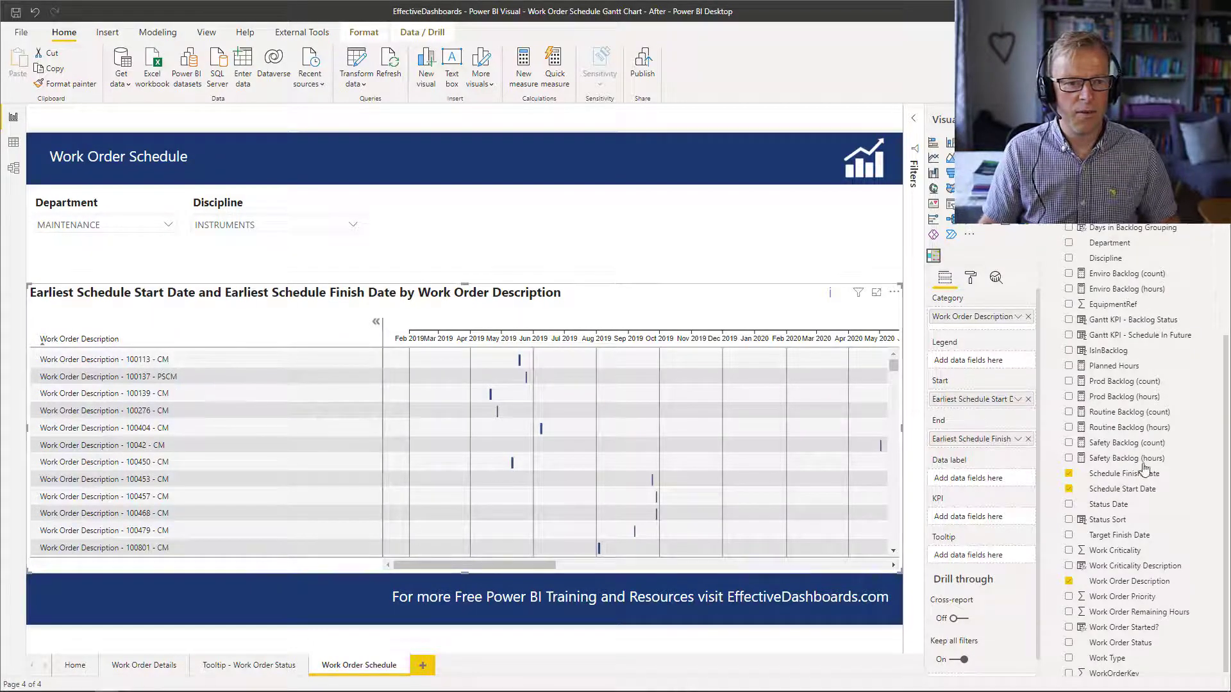
left_click_drag(1120, 667, 983, 332)
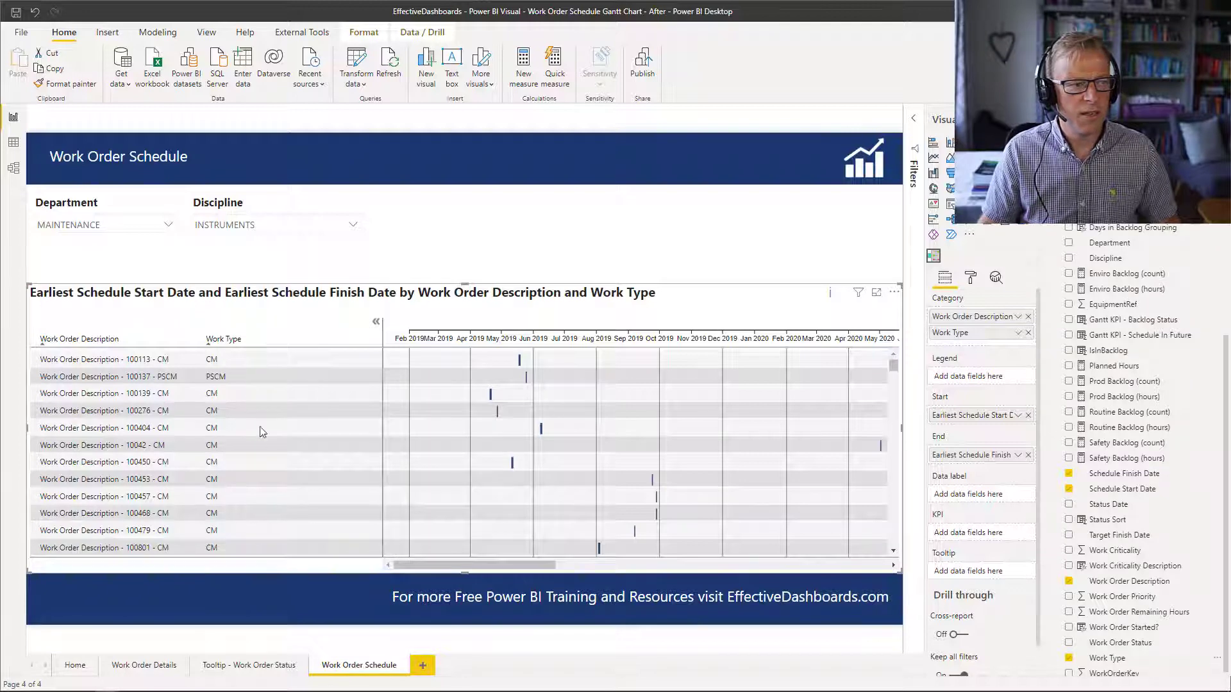
left_click(1027, 333)
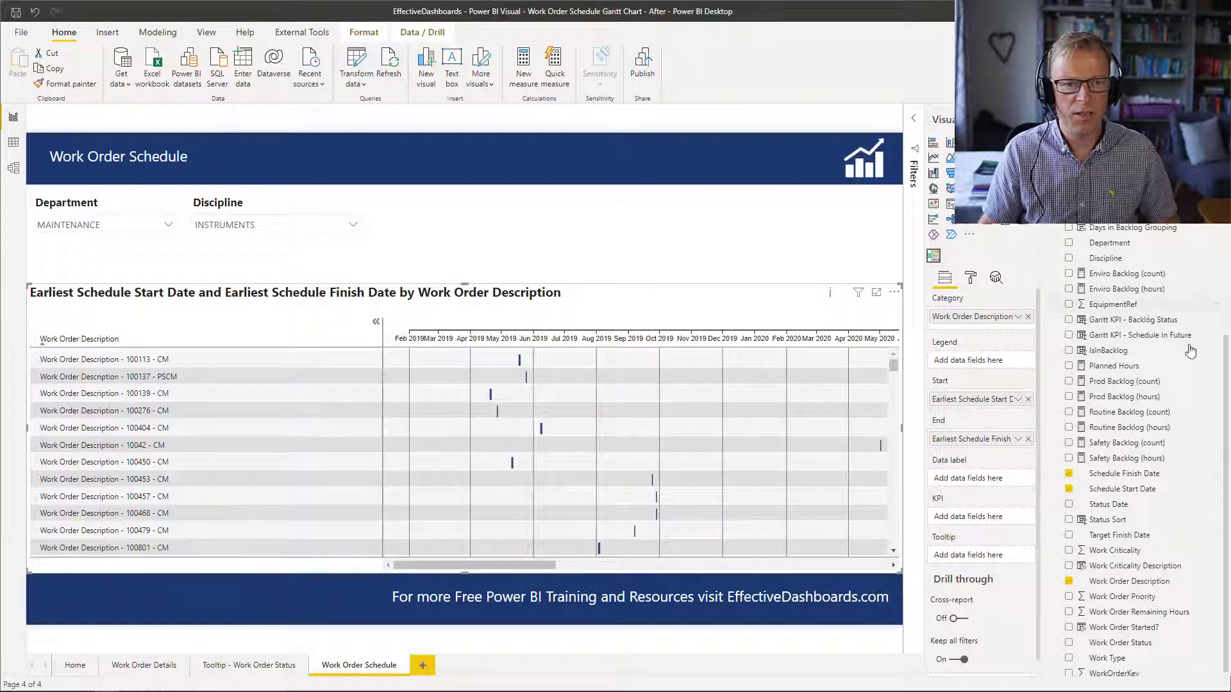
Step: Set Planned Hours as the data label of the Gantt chart's bars
scroll(1226, 403, "down", 1)
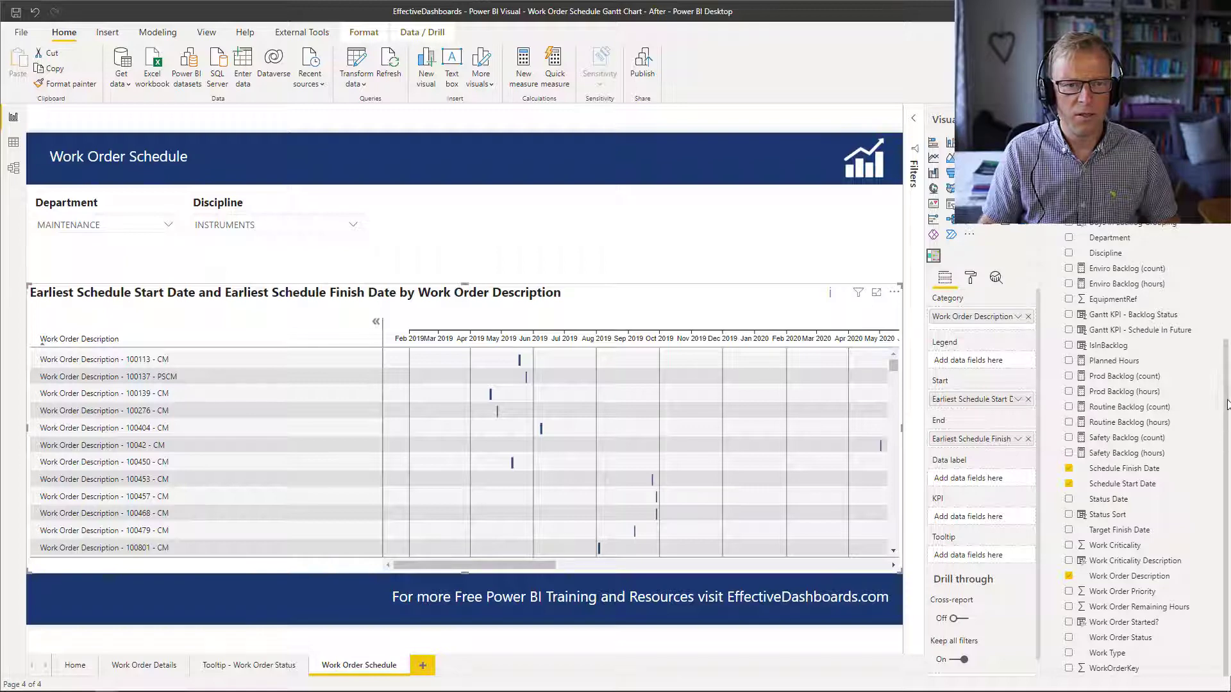
scroll(1227, 404, "up", 6)
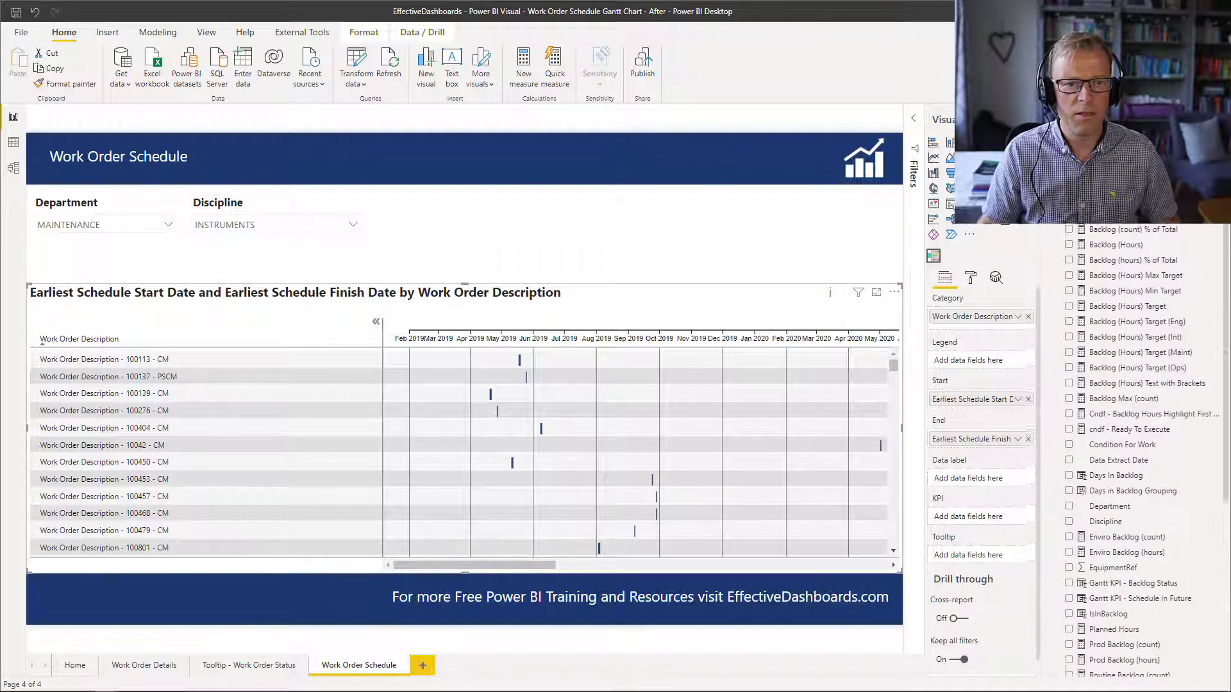
left_click_drag(1227, 352, 1227, 352)
scroll(1226, 354, "down", 7)
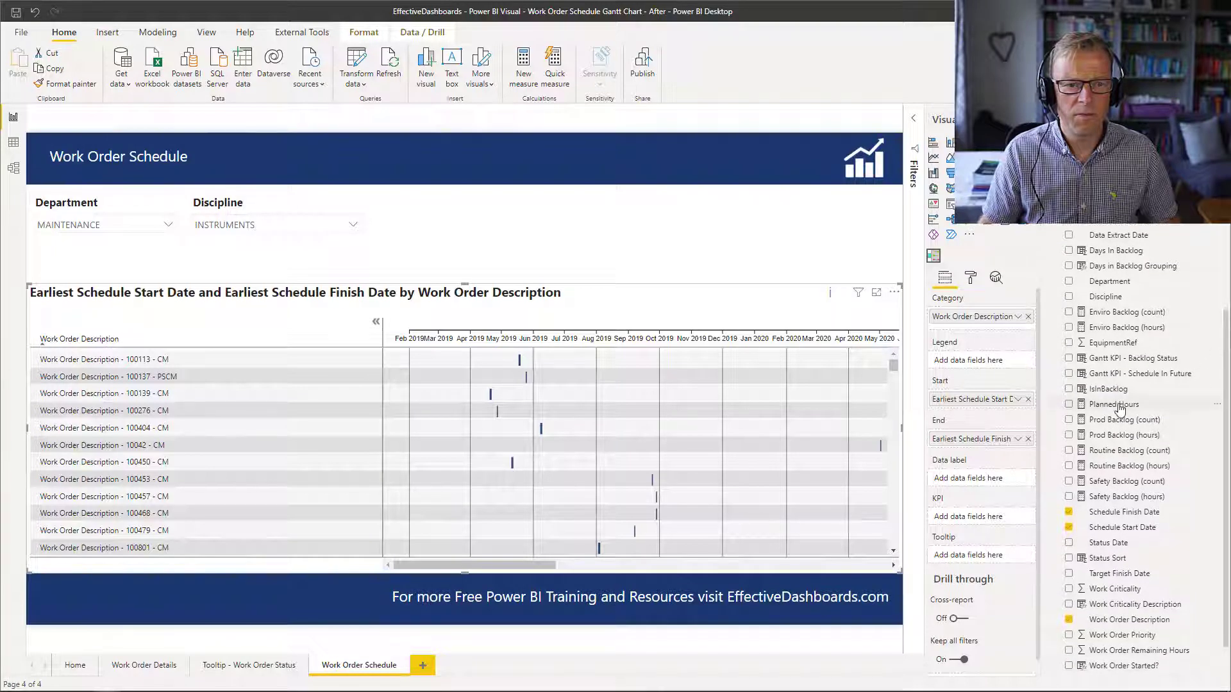
left_click_drag(1119, 409, 979, 482)
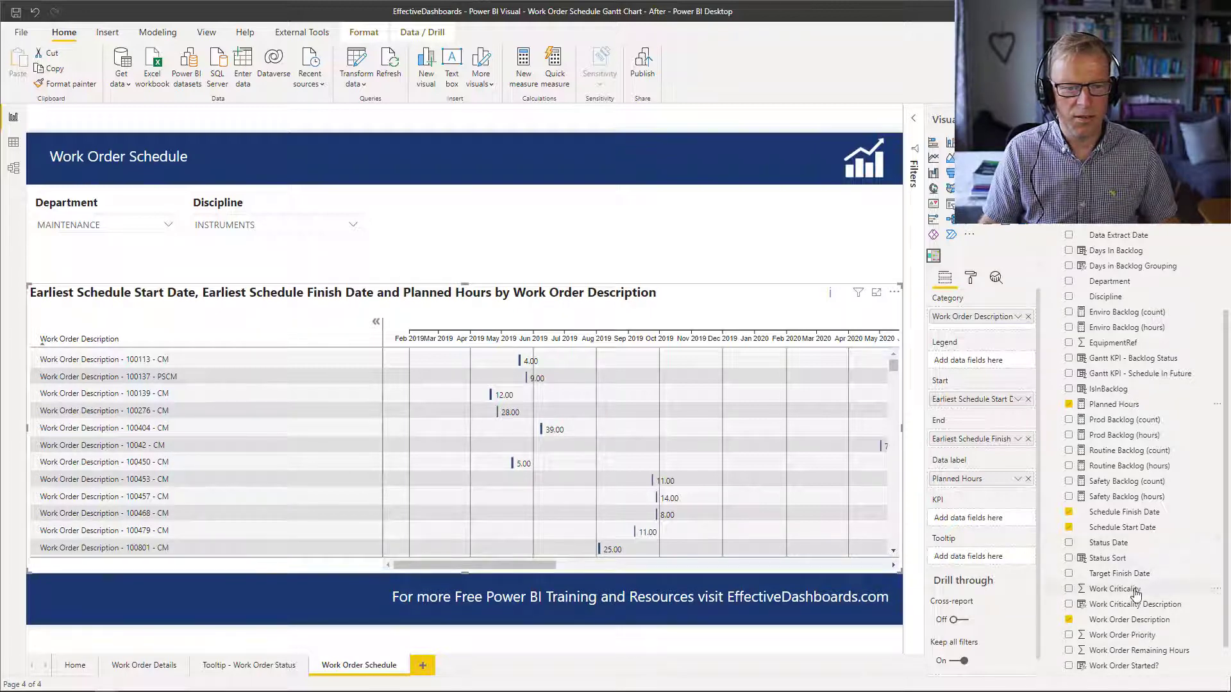
Step: Add Work Order Priority as the Gantt chart's tooltip and replace its data label with Work Order Remaining Hours
mouse_move(1136, 593)
left_mouse_down()
mouse_move(969, 591)
mouse_move(962, 558)
mouse_move(1137, 591)
left_mouse_up()
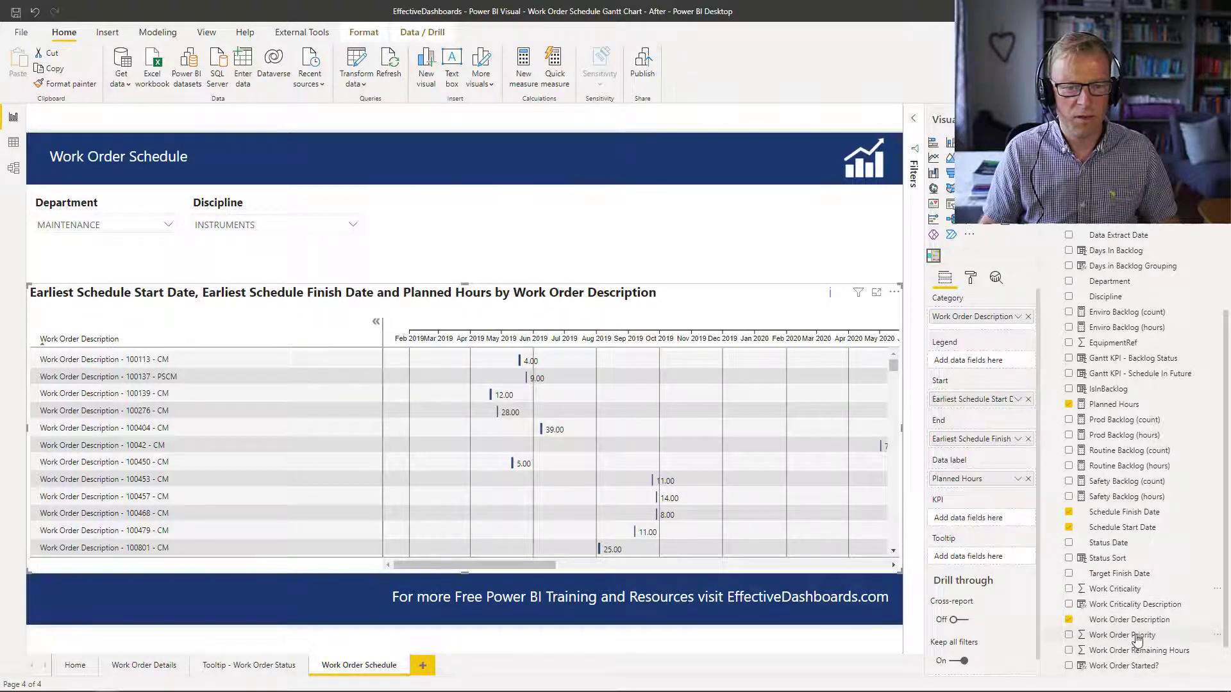
left_click_drag(1137, 639, 983, 557)
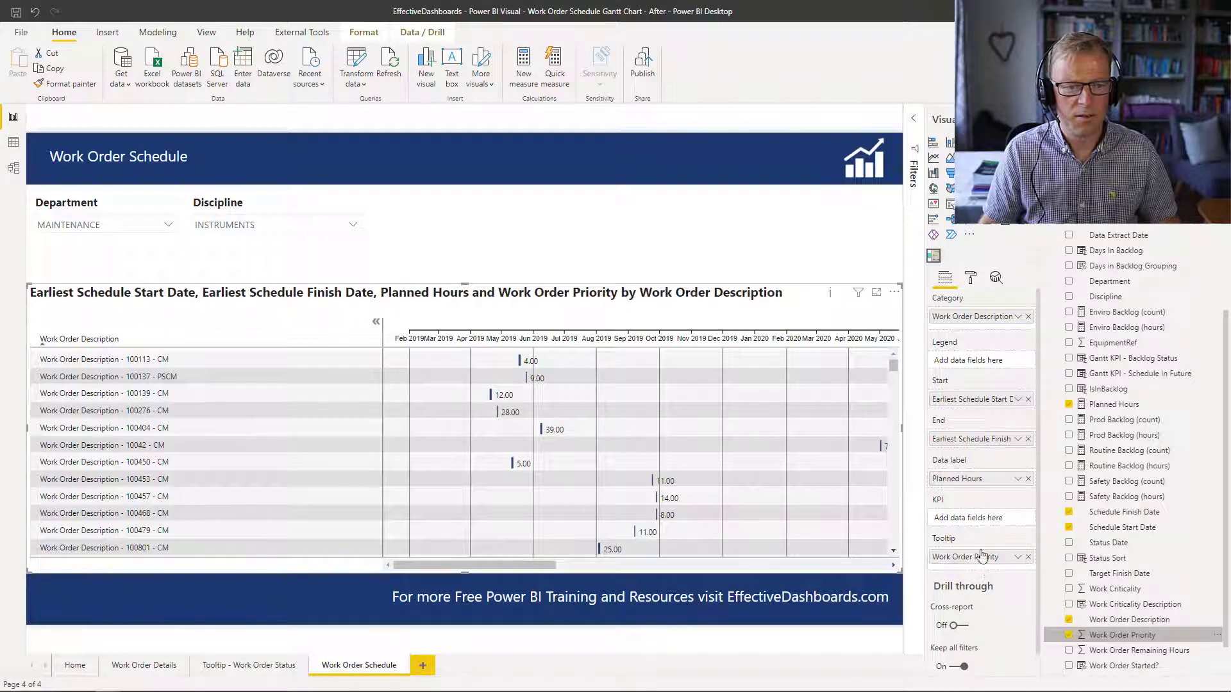
left_click(1028, 480)
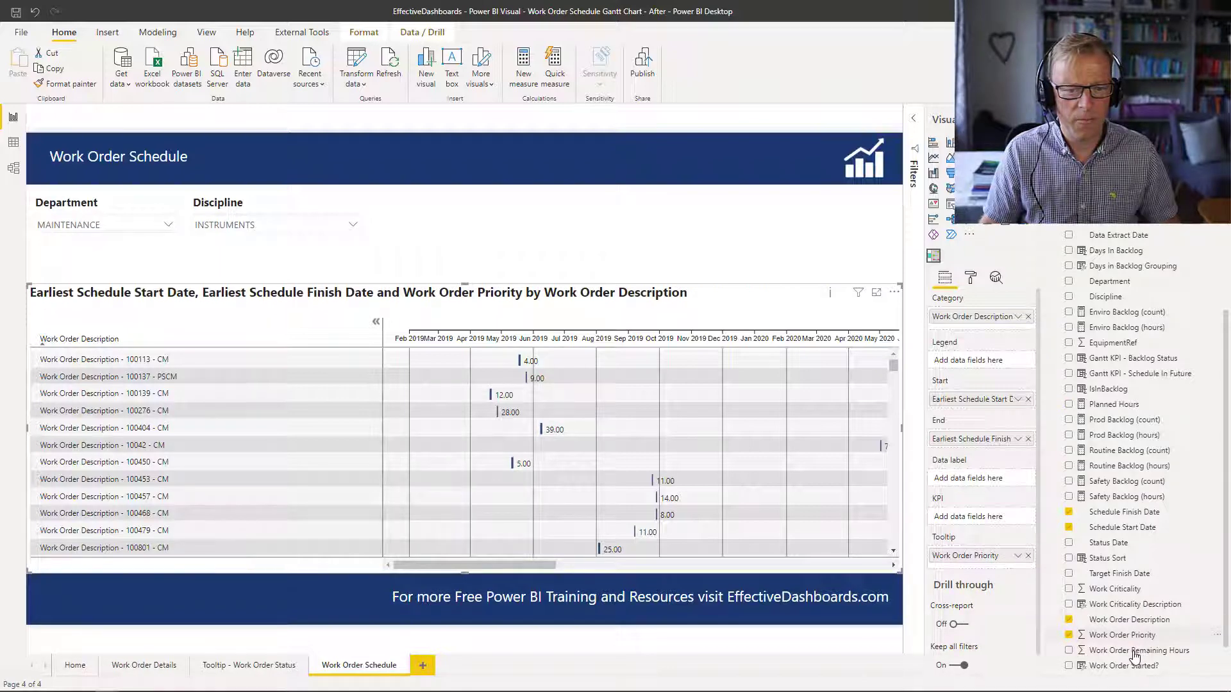
left_click_drag(1136, 654, 970, 482)
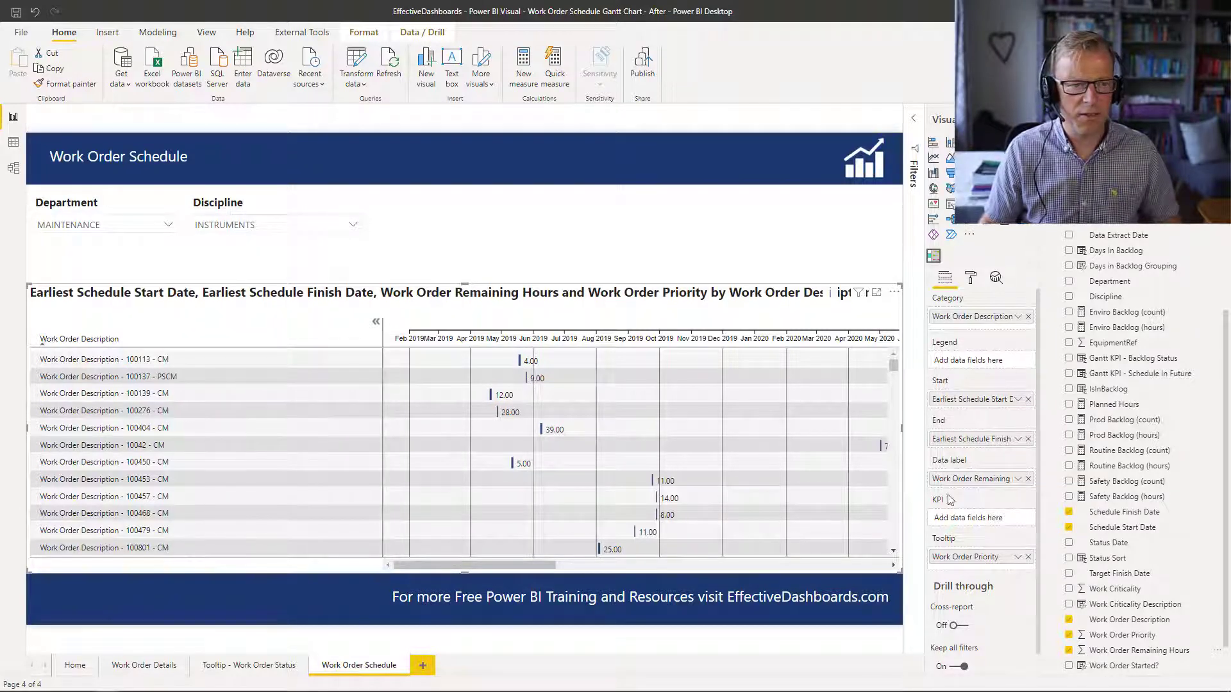
Step: Examine the Gantt chart's general, column header and category label formatting options, including the hierarchy layout setting
left_click(971, 278)
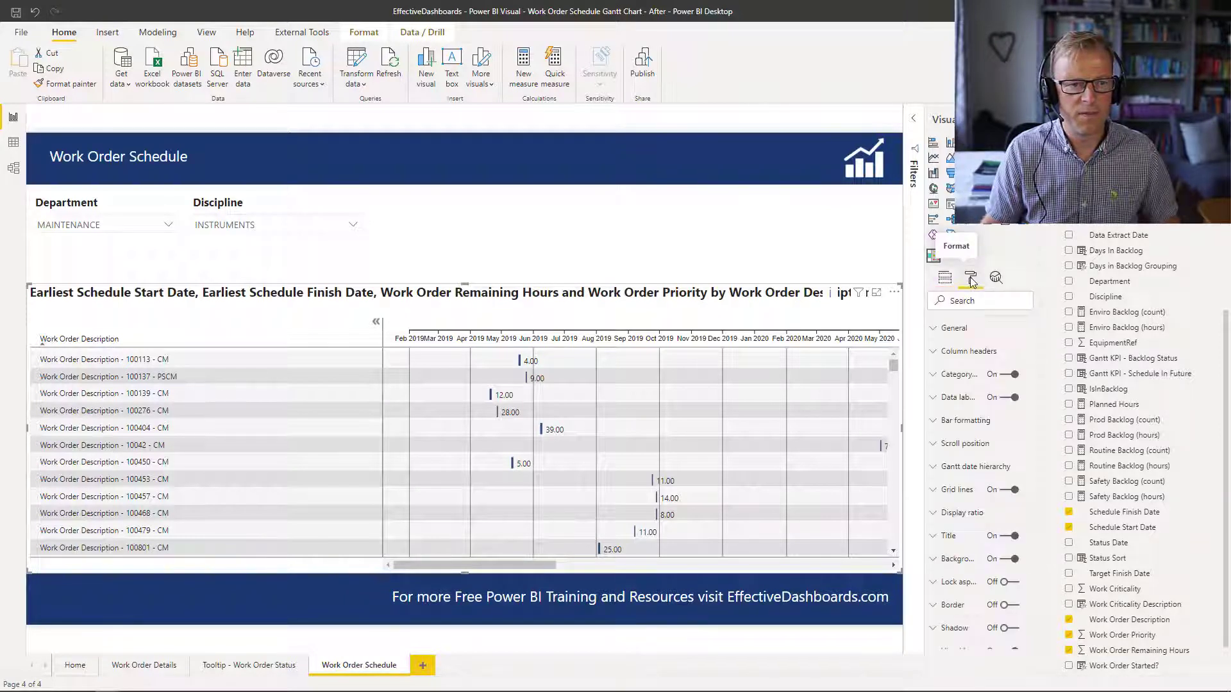
left_click(949, 330)
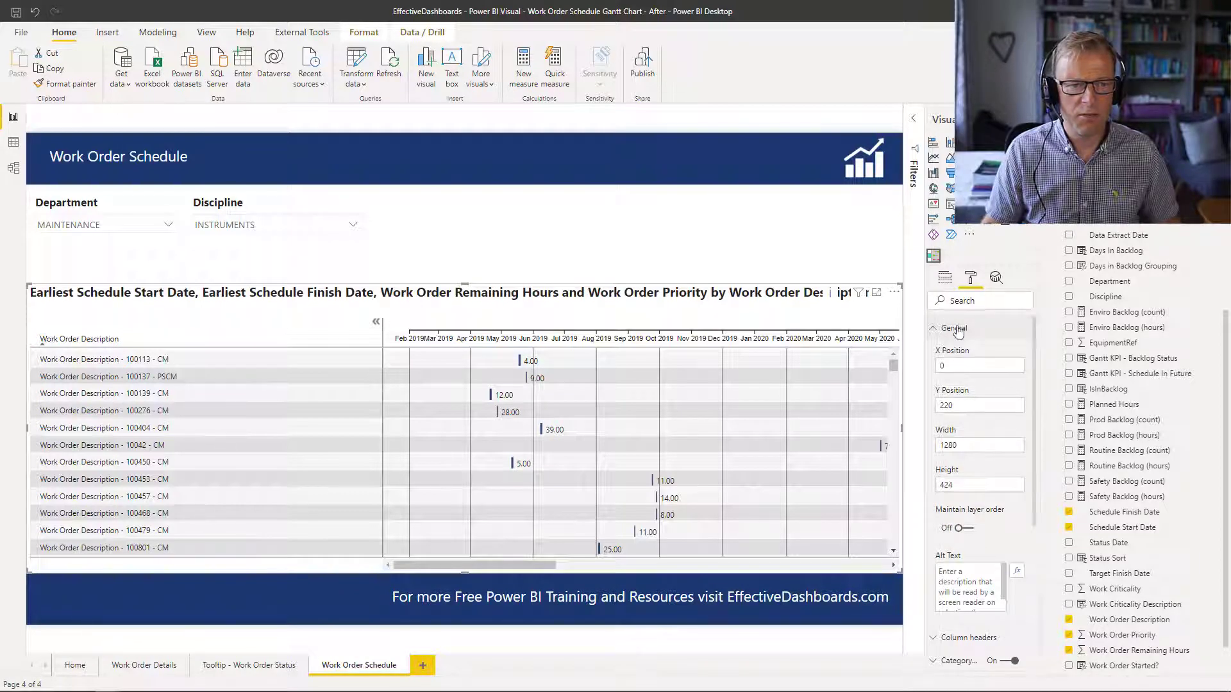
left_click(939, 334)
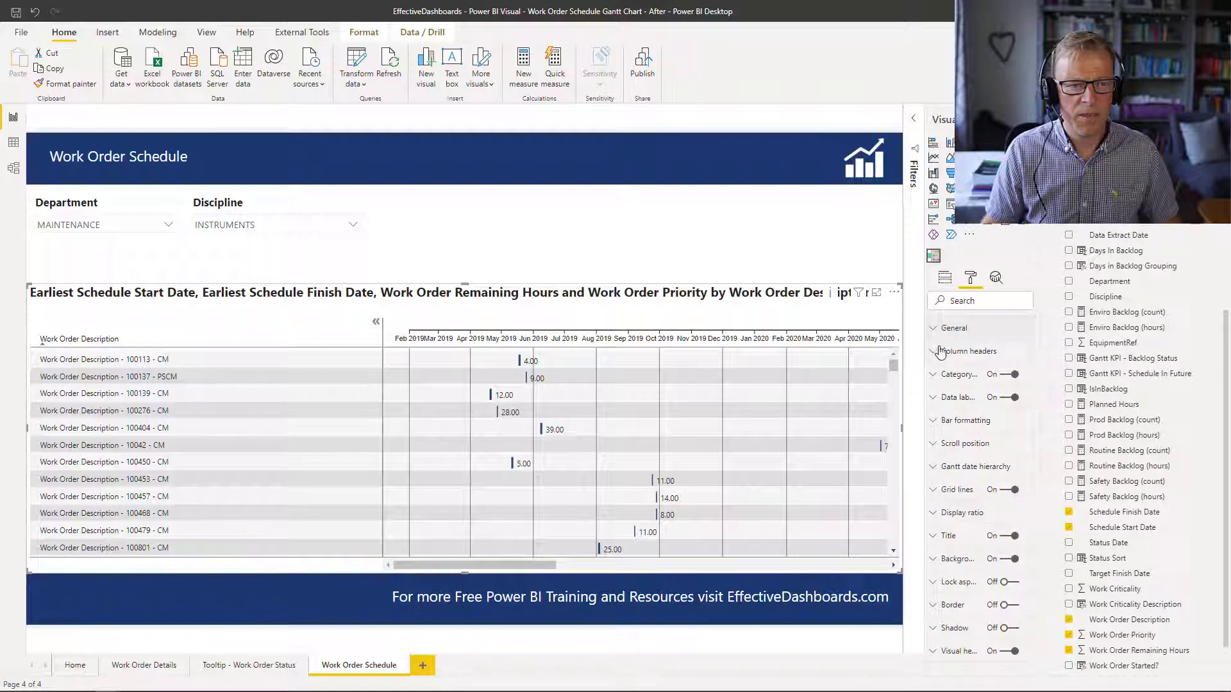
left_click(945, 354)
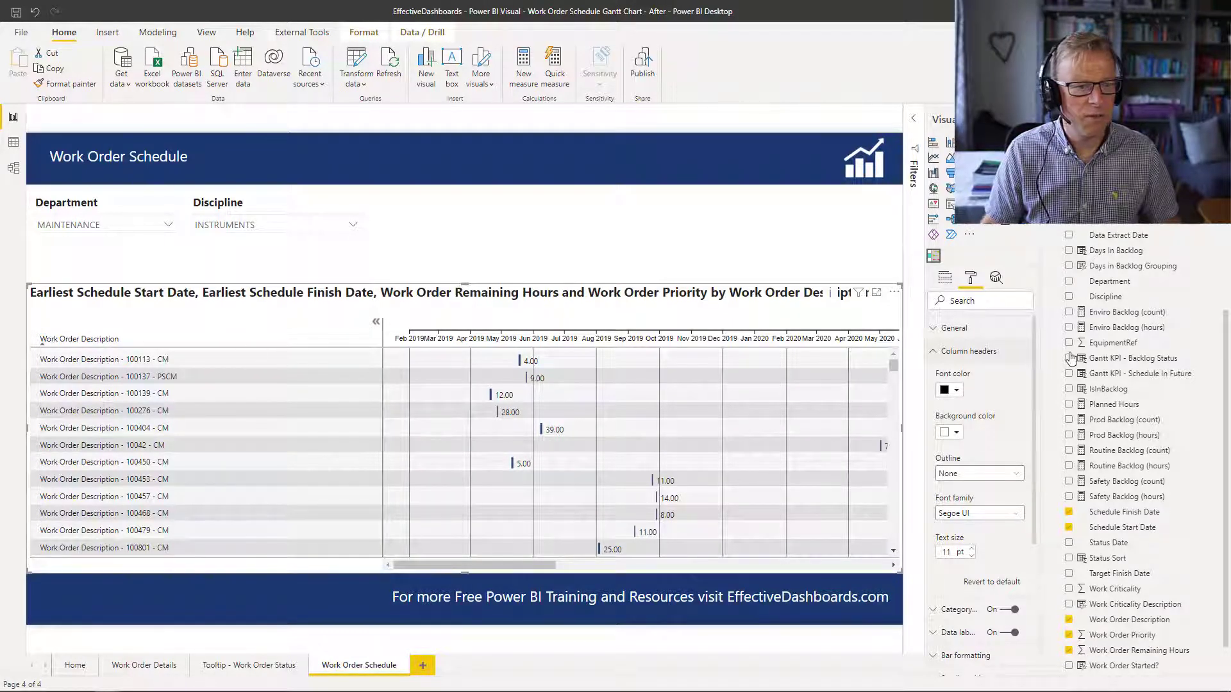
left_click(936, 354)
left_click(938, 376)
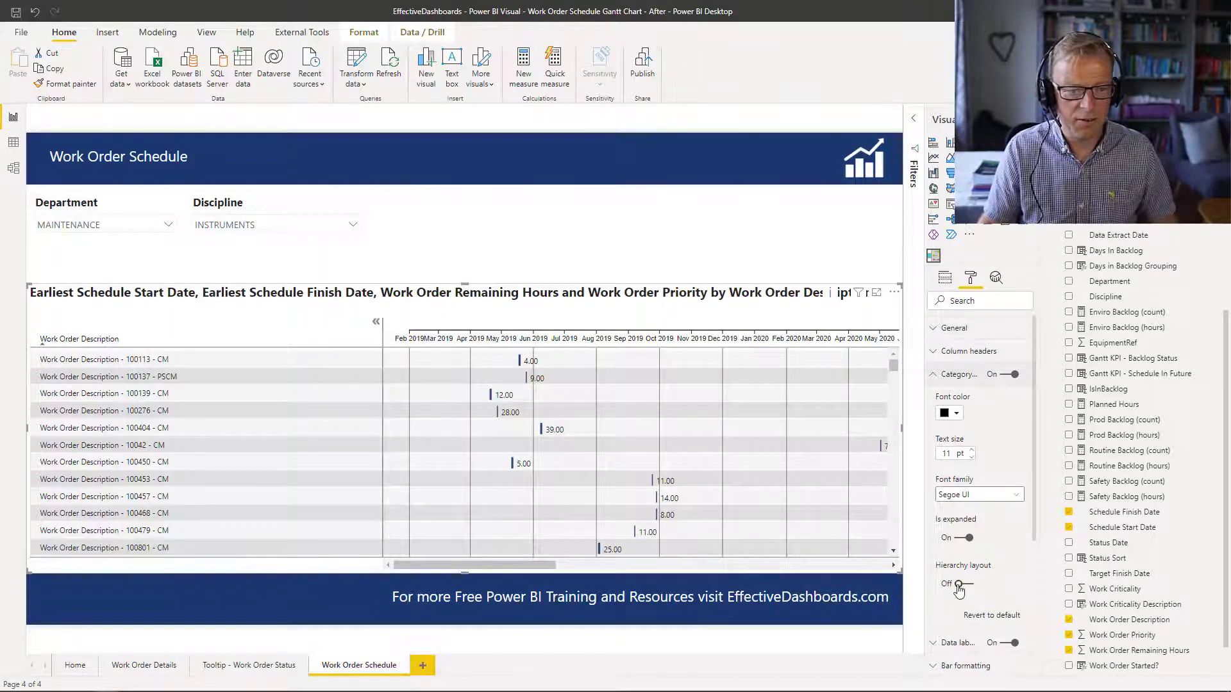
Step: Add Department as a category level above Work Order Description in the Gantt chart
left_click(946, 280)
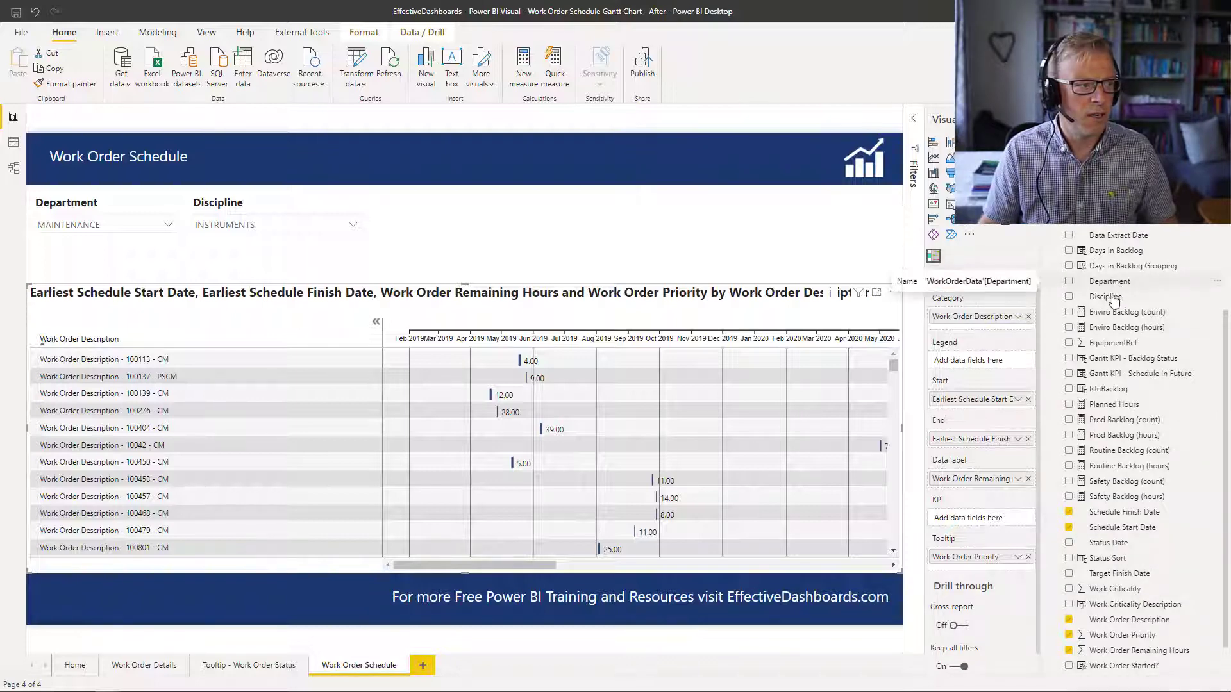
left_click_drag(1103, 287, 1024, 320)
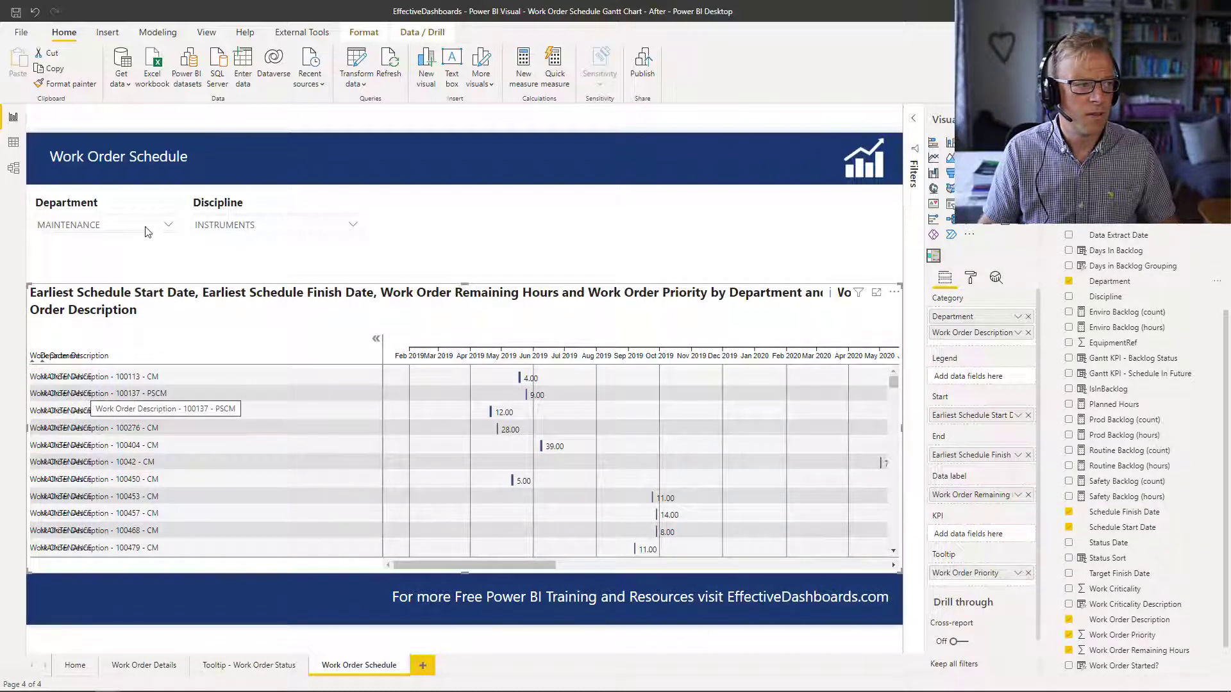
Step: Add ENGINEERING to the Department filter's selection alongside MAINTENANCE
left_click(167, 225)
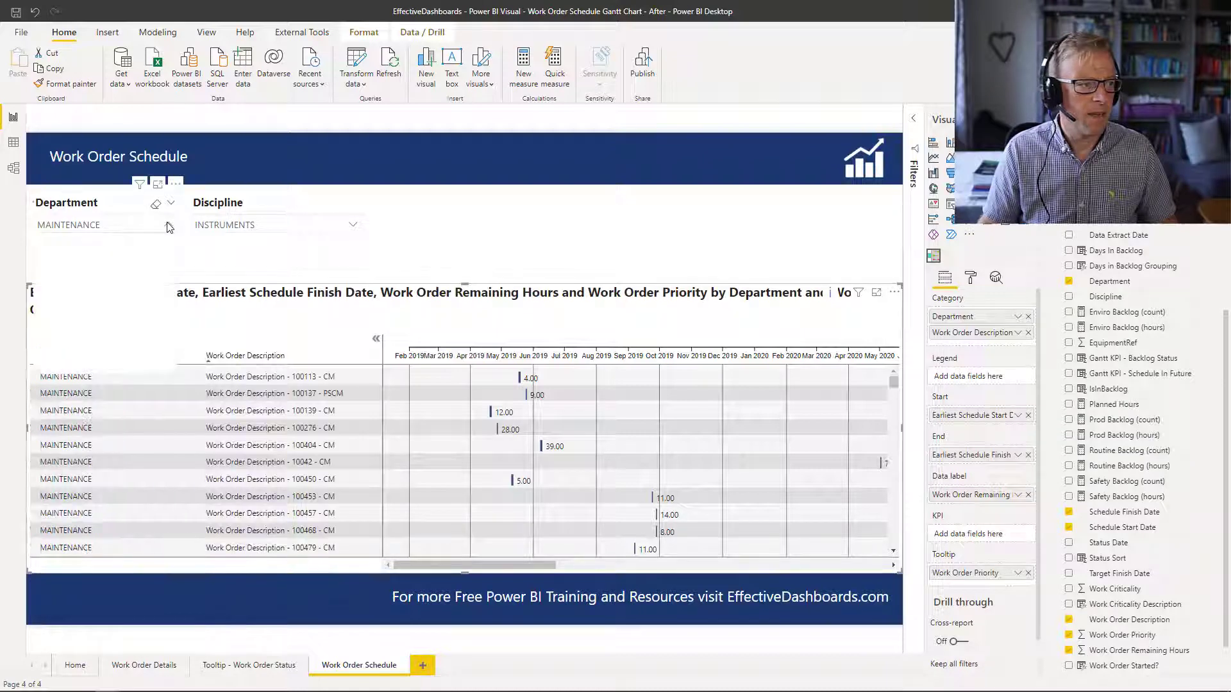
left_click(44, 241)
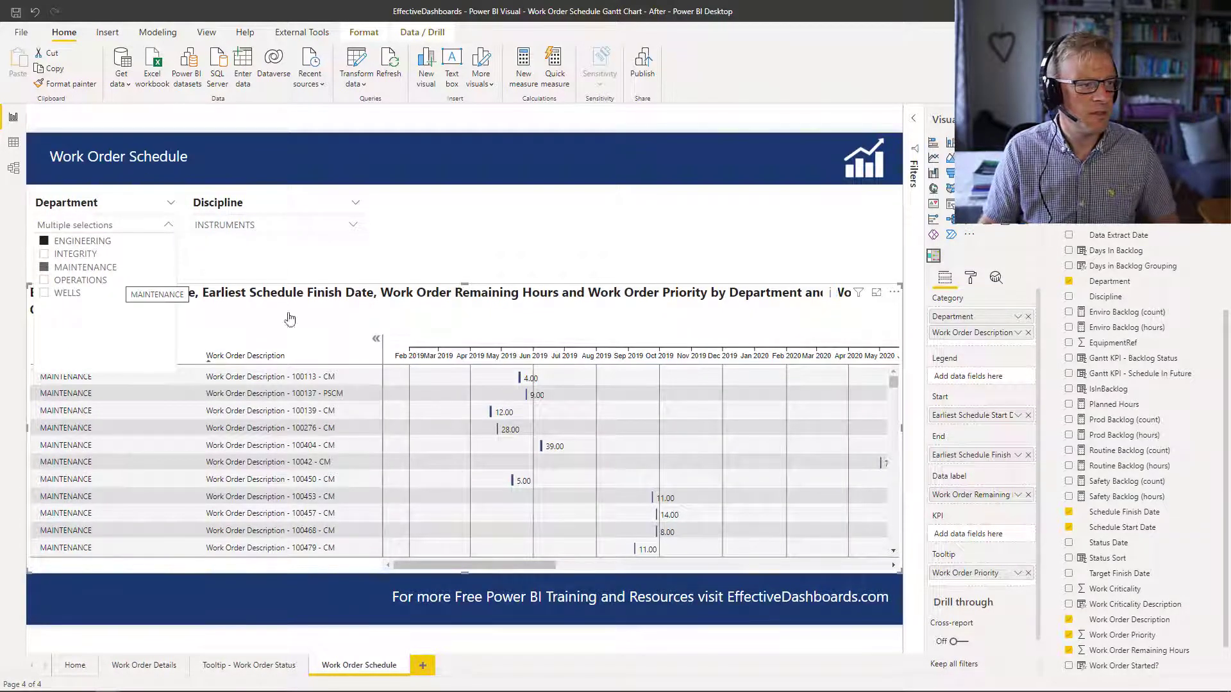
left_click(424, 256)
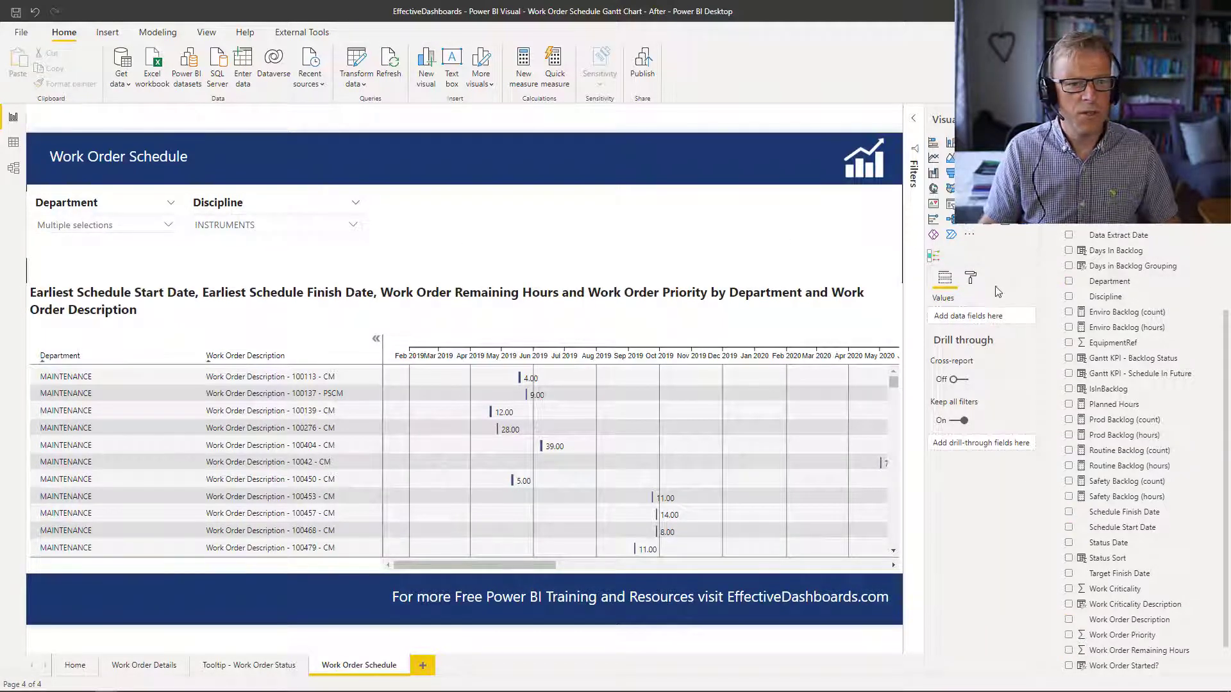
Step: Switch the Gantt chart's category labels off and back on, and turn on their hierarchy layout
left_click(970, 277)
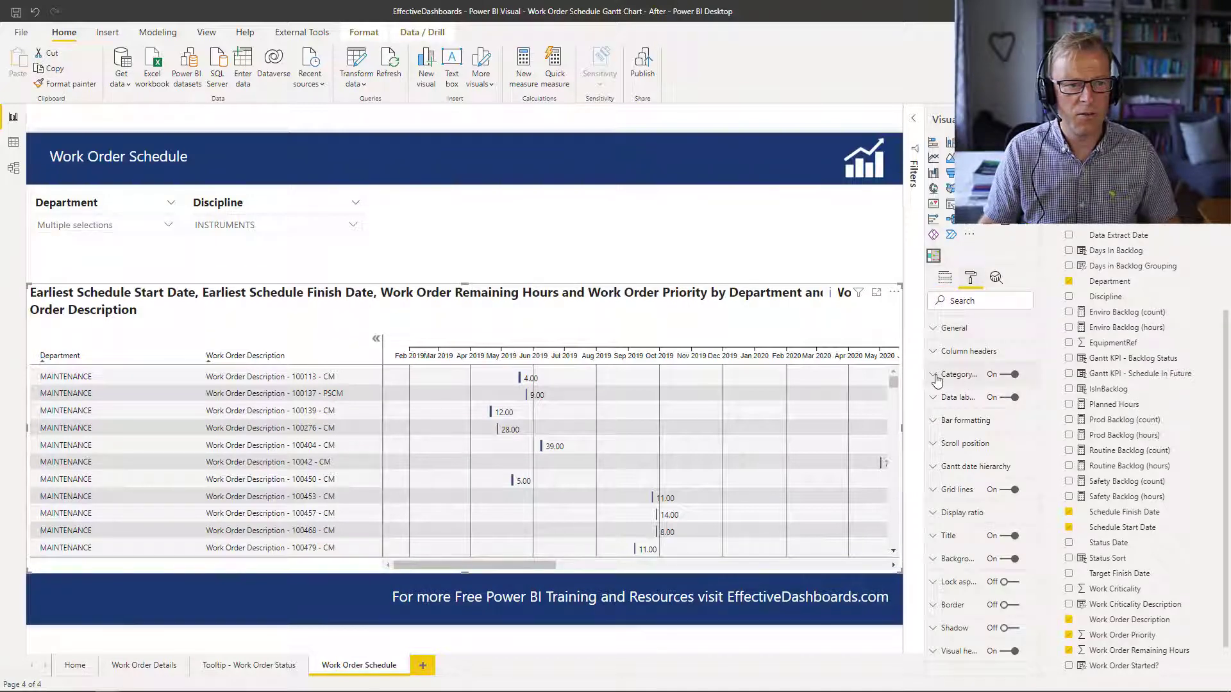
left_click(1011, 374)
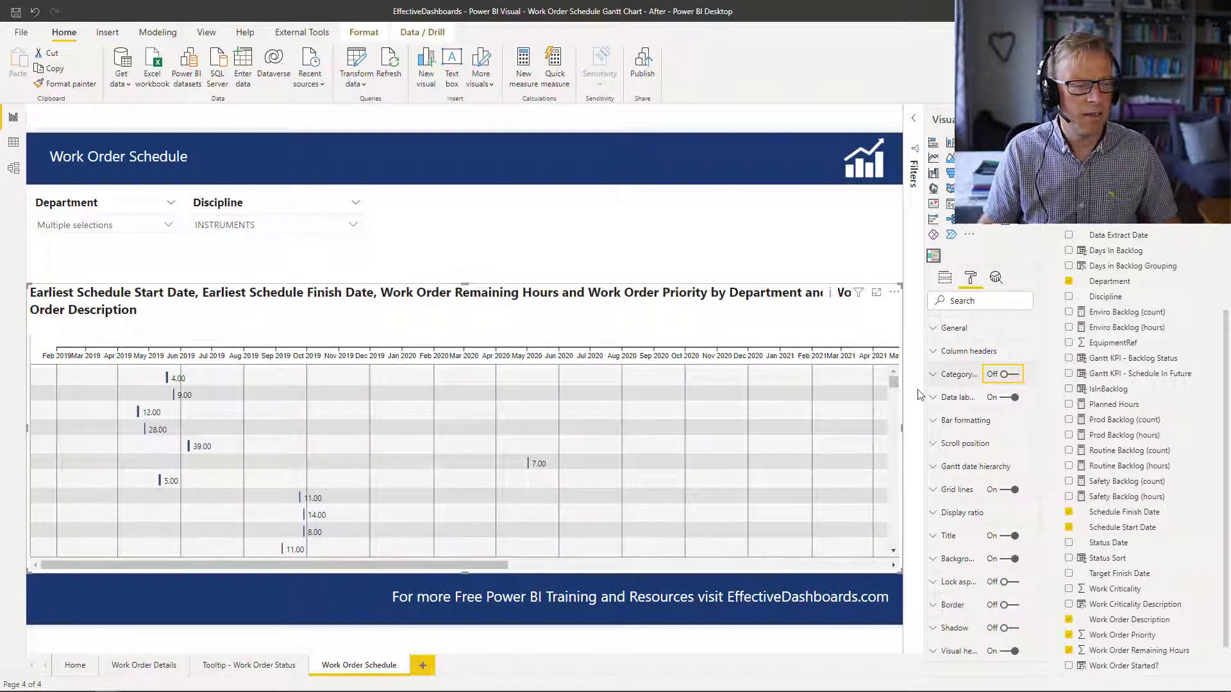
left_click(1004, 379)
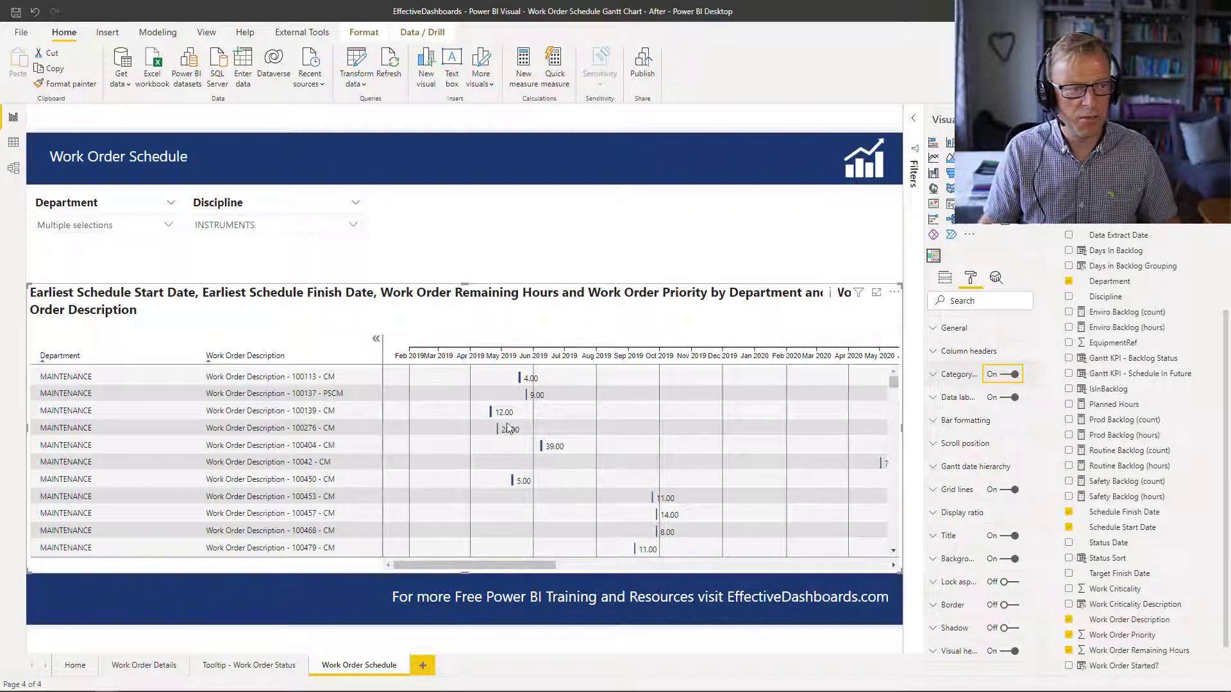
left_click(940, 378)
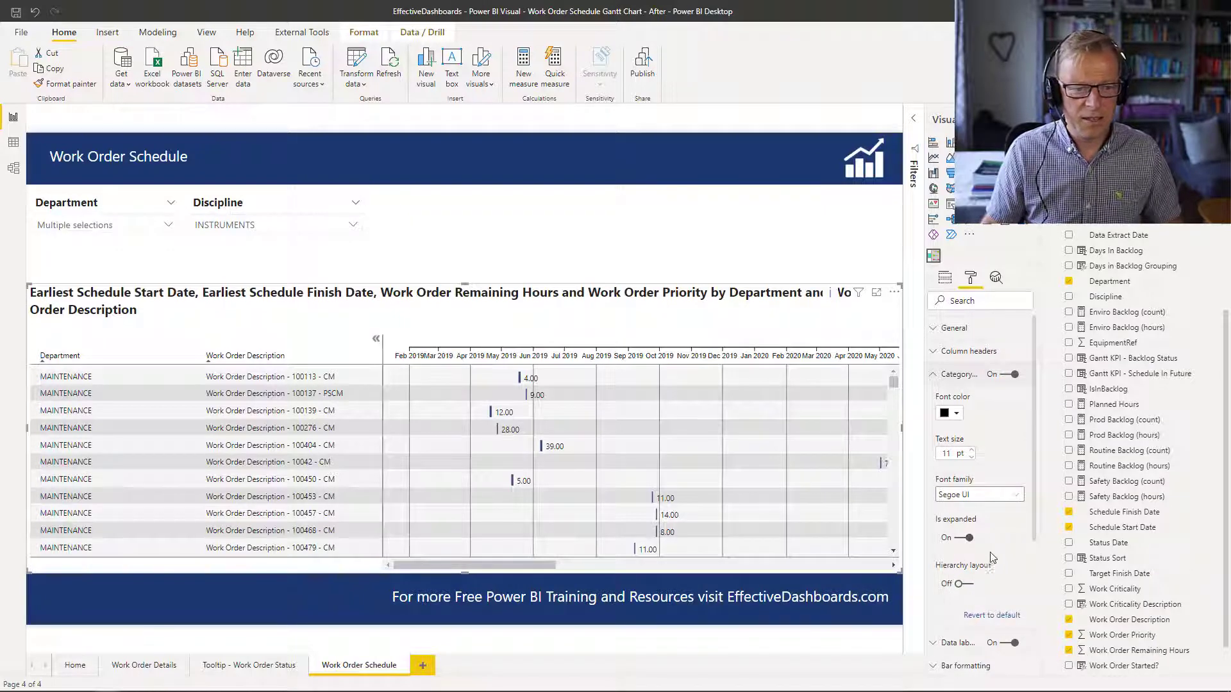
left_click(968, 584)
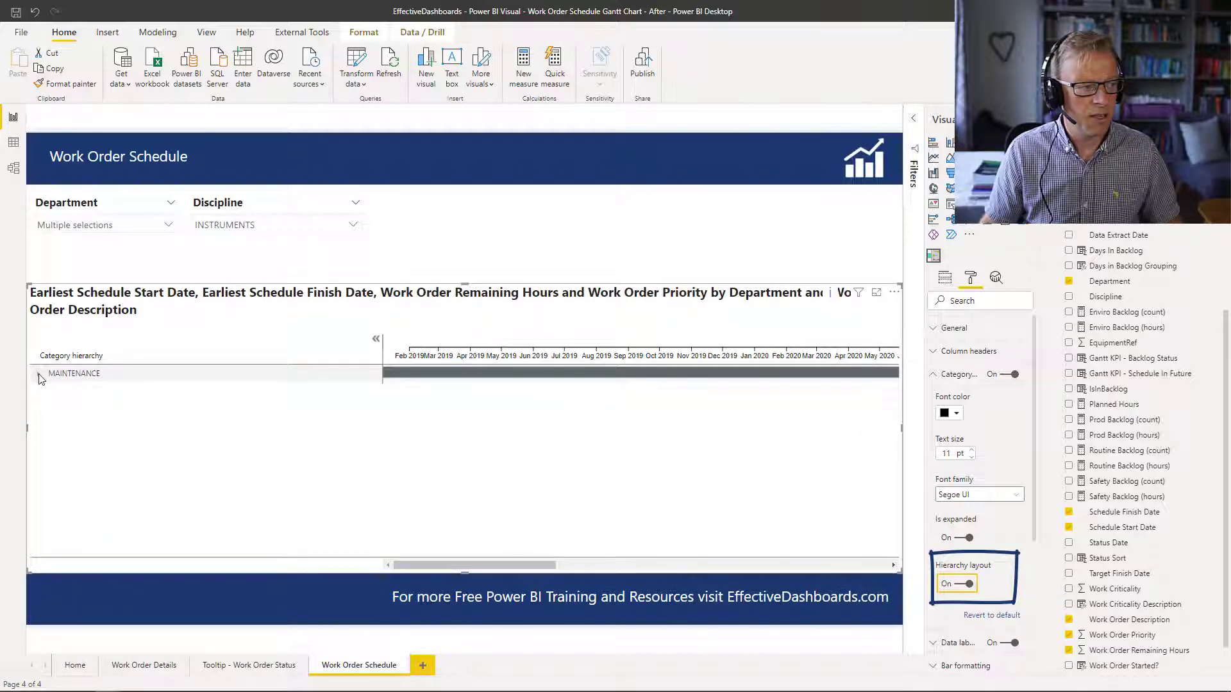
left_click(946, 280)
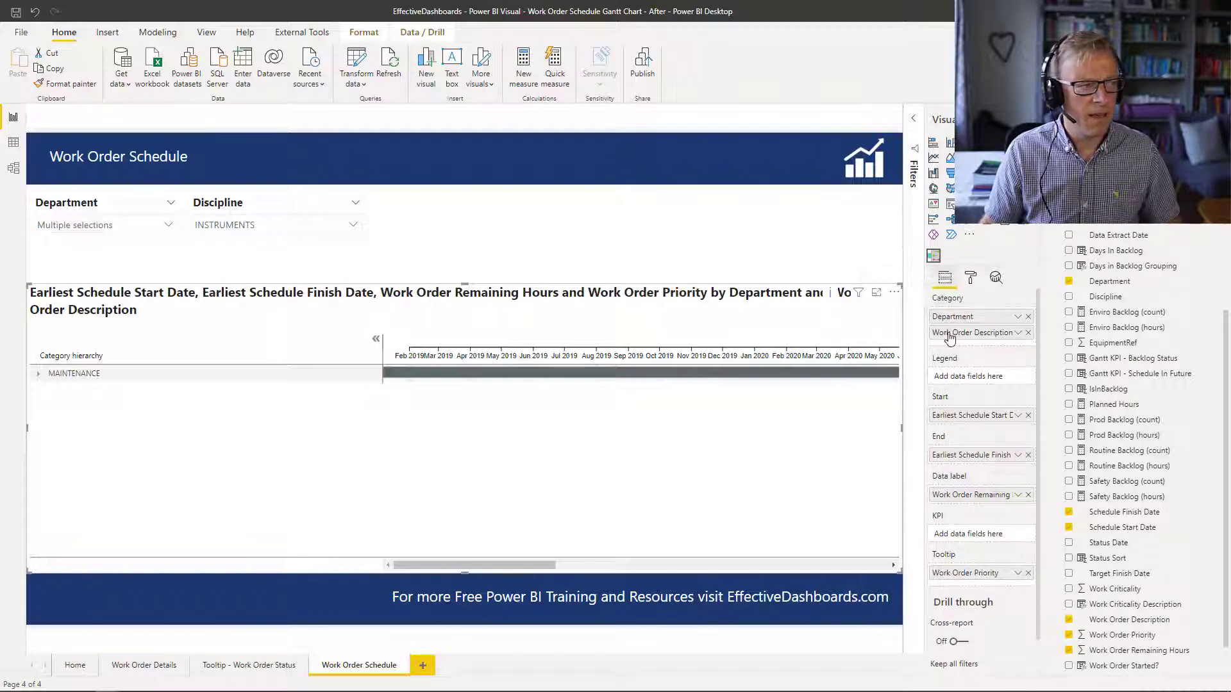
Step: Clear the Department filter and reselect ENGINEERING and MAINTENANCE
left_click(167, 227)
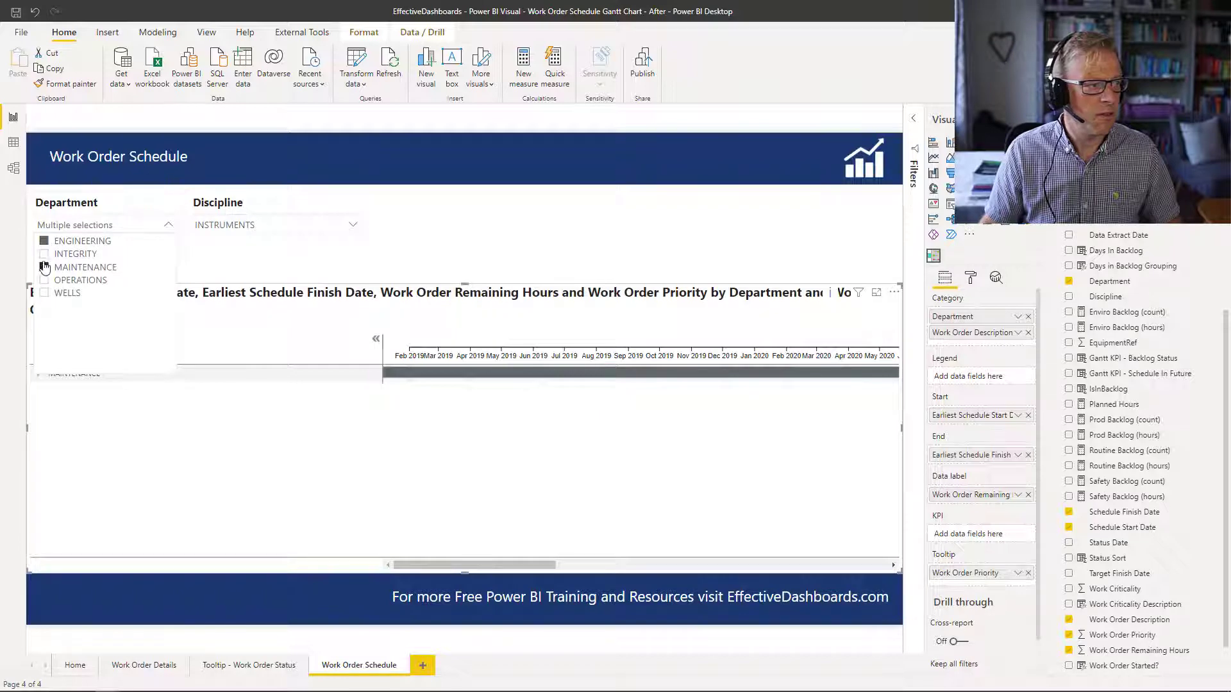
left_click(44, 268)
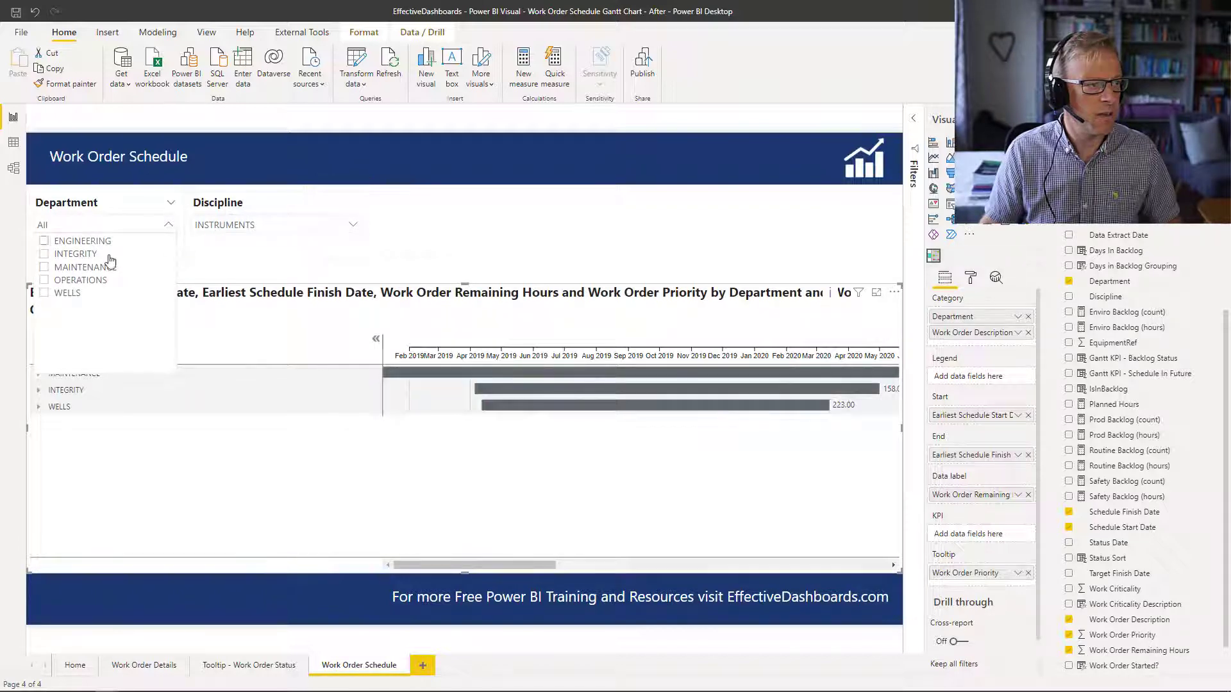
left_click(45, 268)
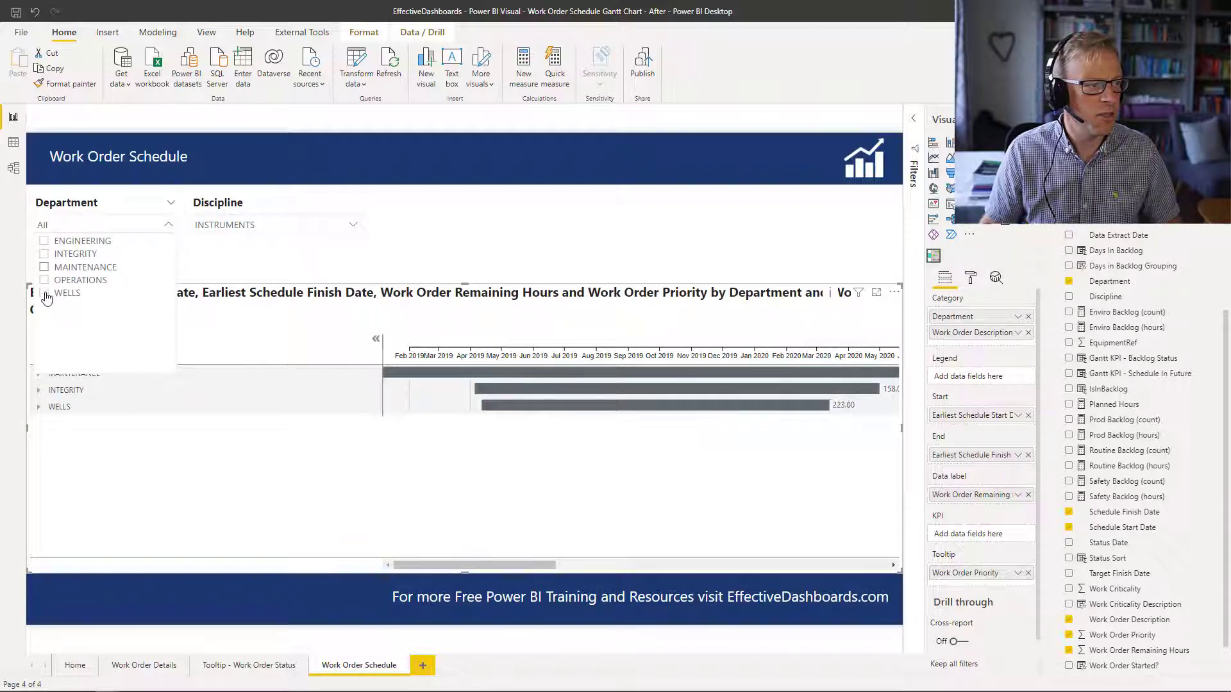
left_click(45, 243)
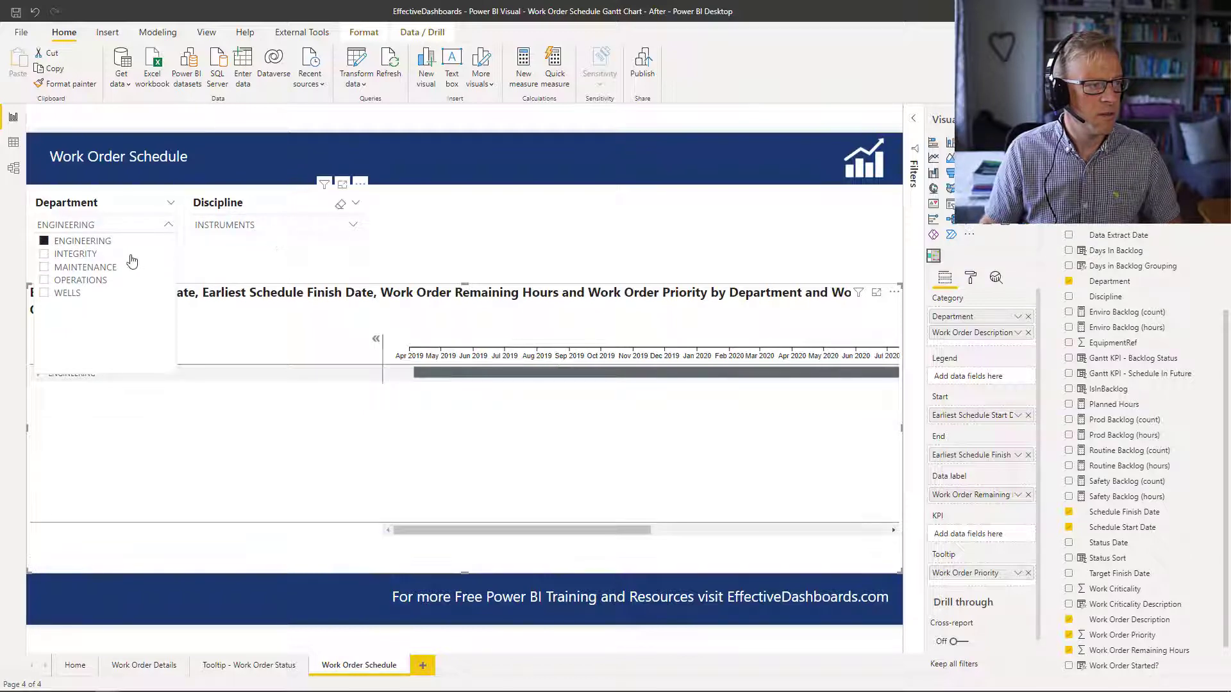
left_click(44, 268, "ctrl")
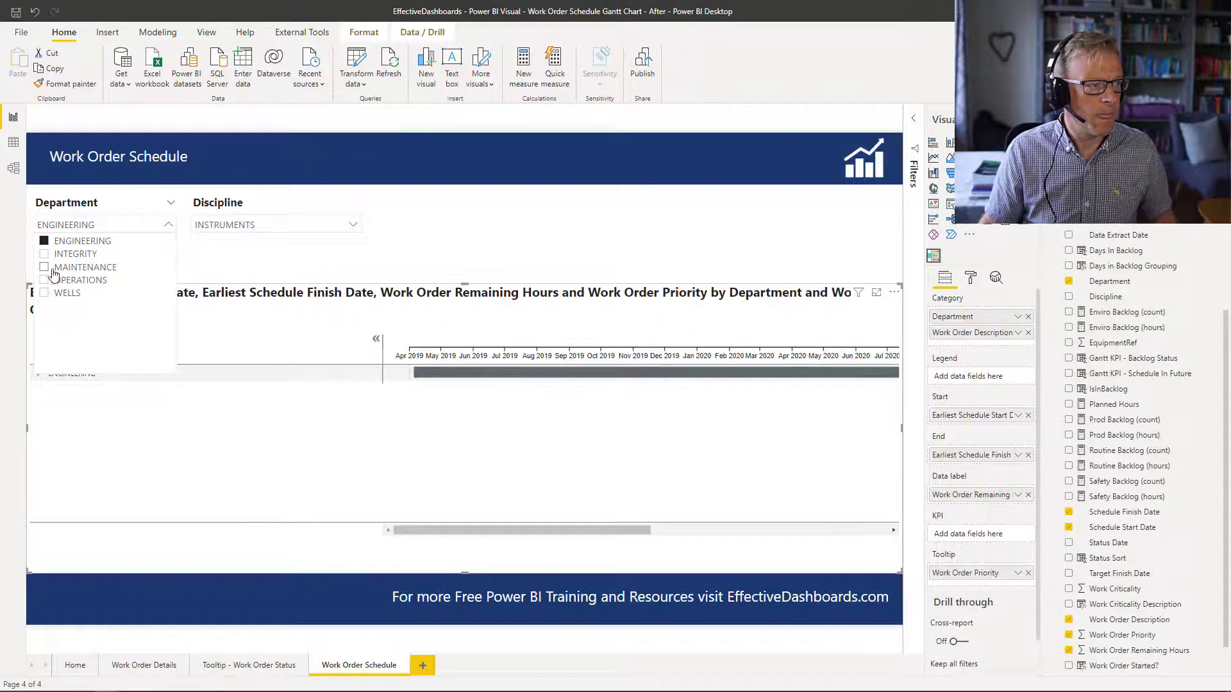
Step: Add FABRIC to the Discipline filter's selection alongside INSTRUMENTS
left_click(250, 228)
left_click(250, 226)
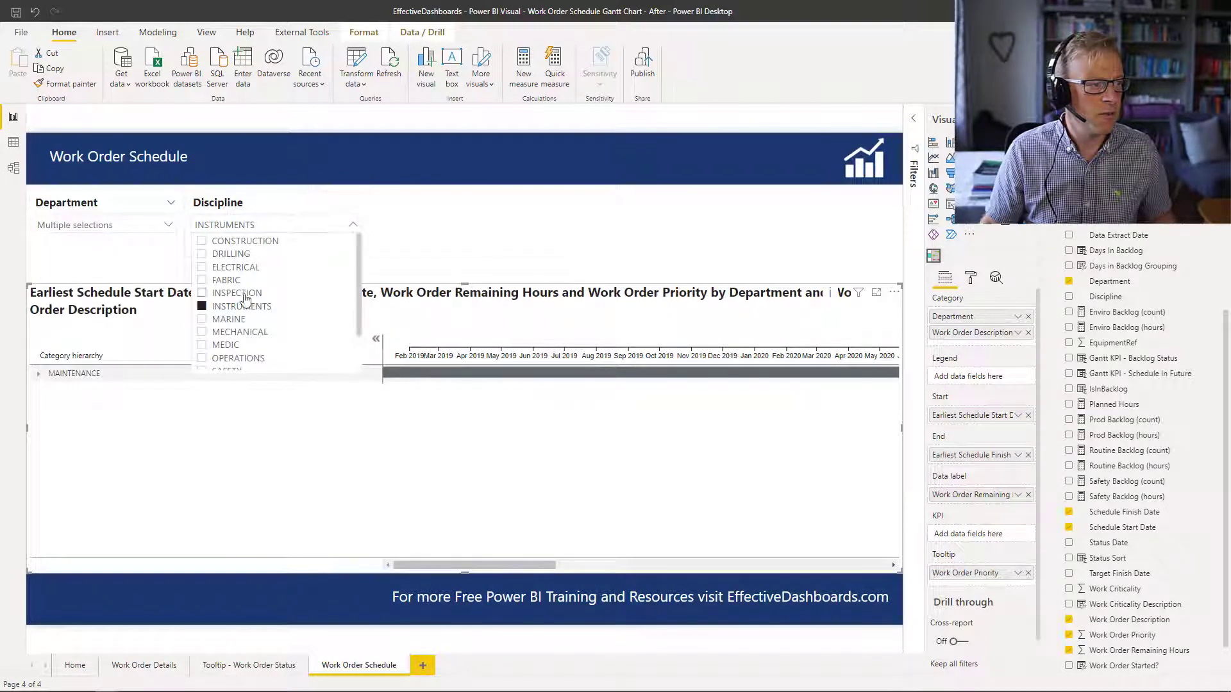
left_click(202, 283)
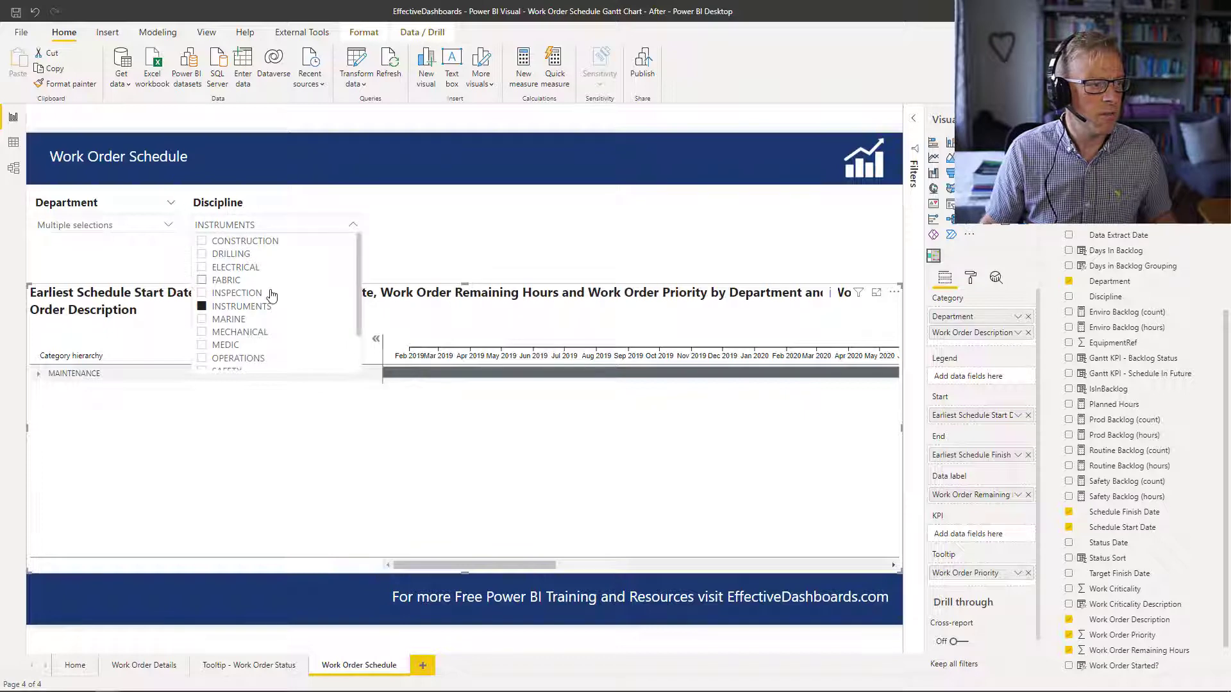
left_click(449, 244)
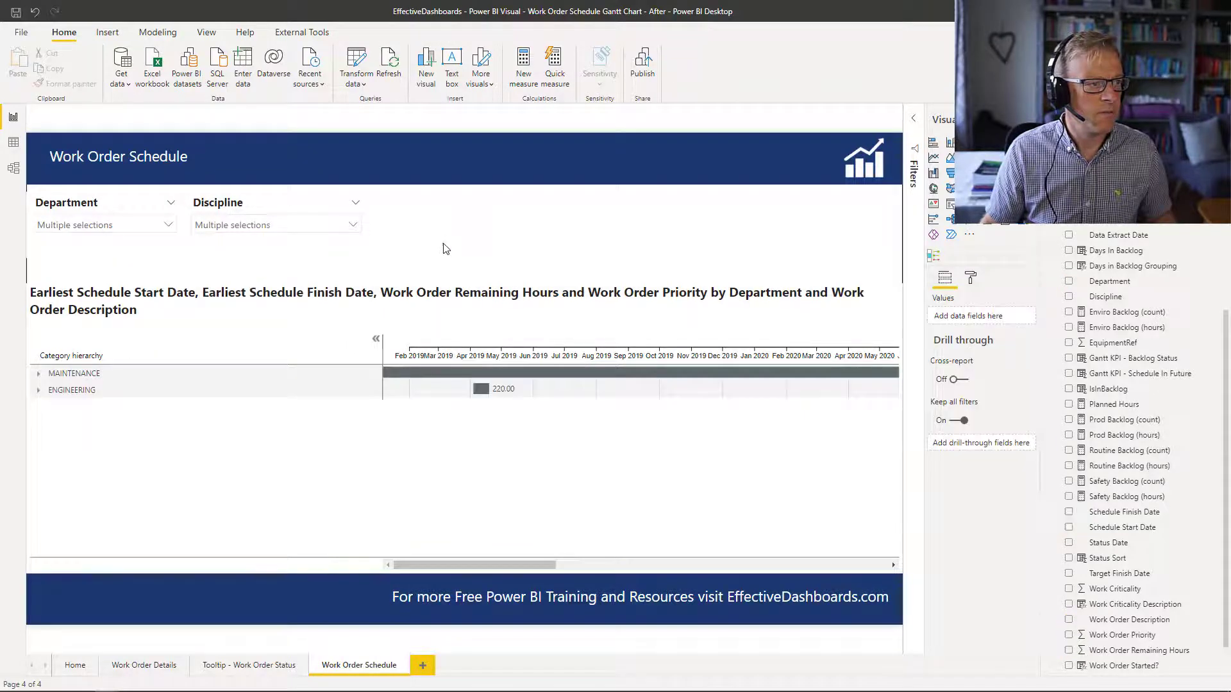
Step: Expand and collapse the MAINTENANCE group to examine its work orders, and inspect the ENGINEERING summary bar
left_click(39, 375)
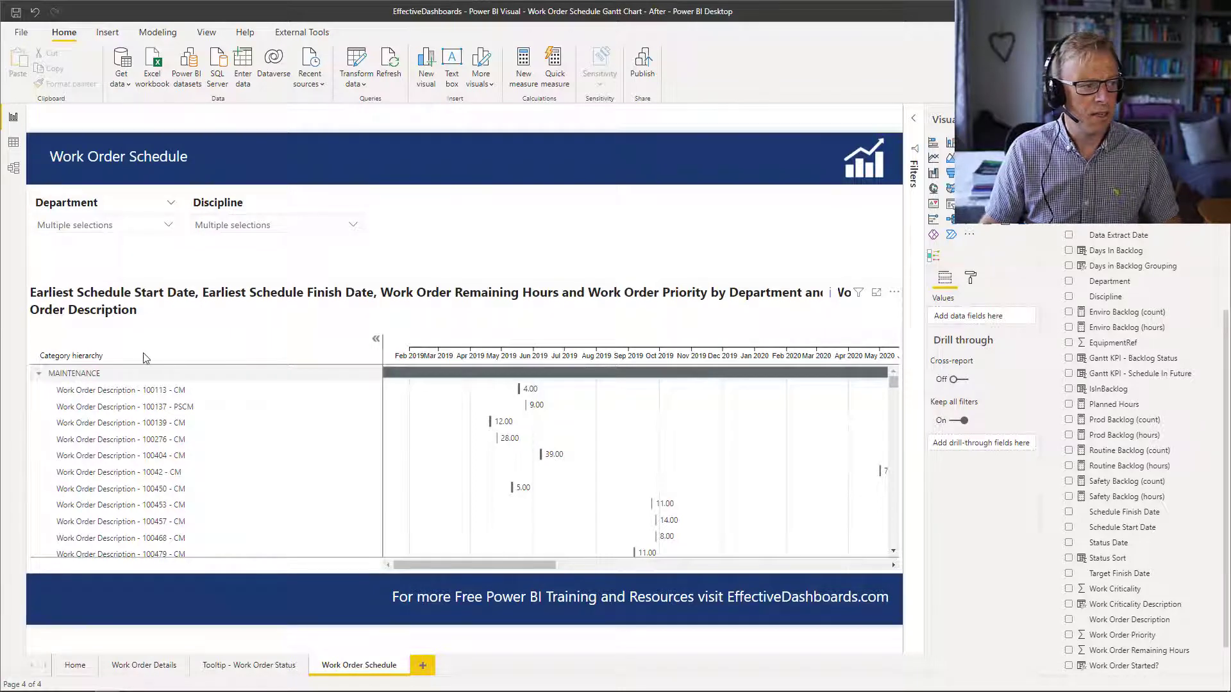
left_click(39, 373)
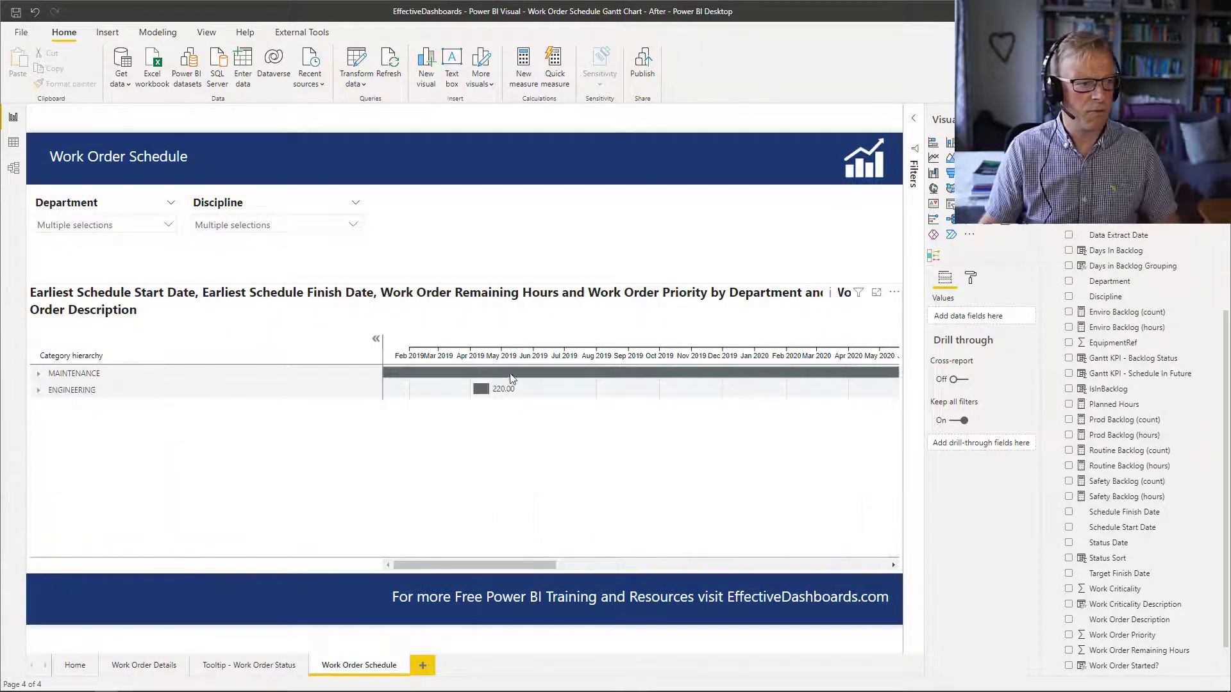
mouse_move(483, 389)
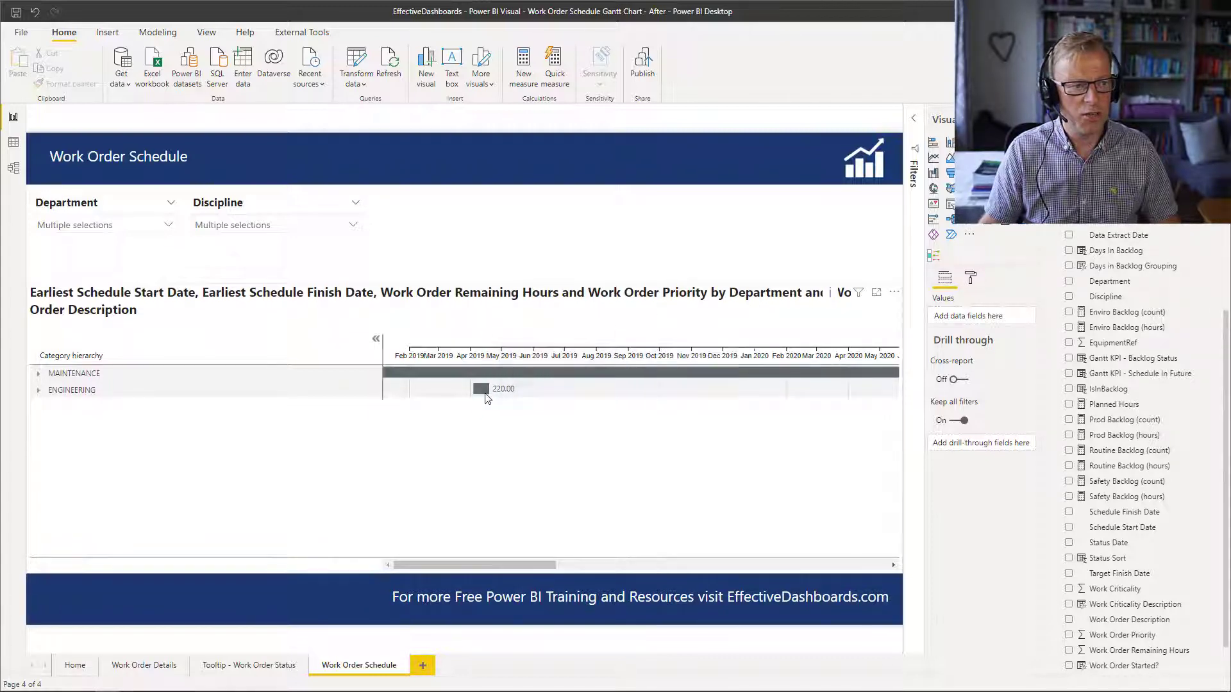
Step: Try Discipline as the Gantt chart's legend, and remove it again
left_click(972, 279)
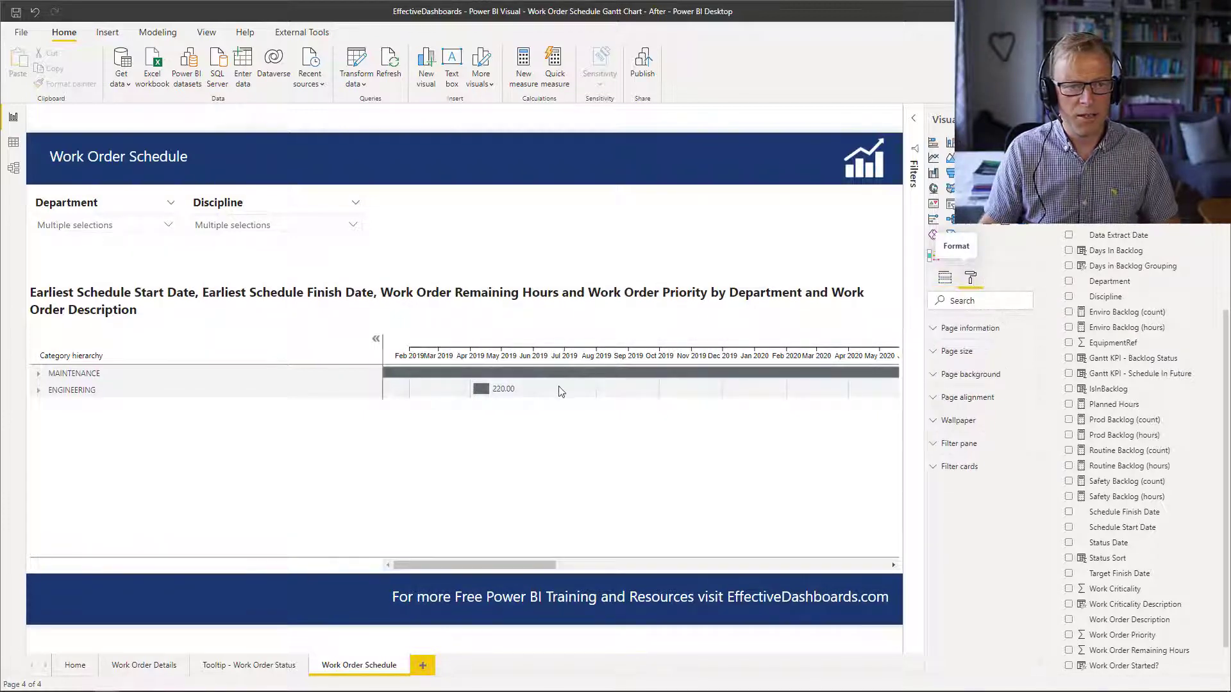
left_click(641, 308)
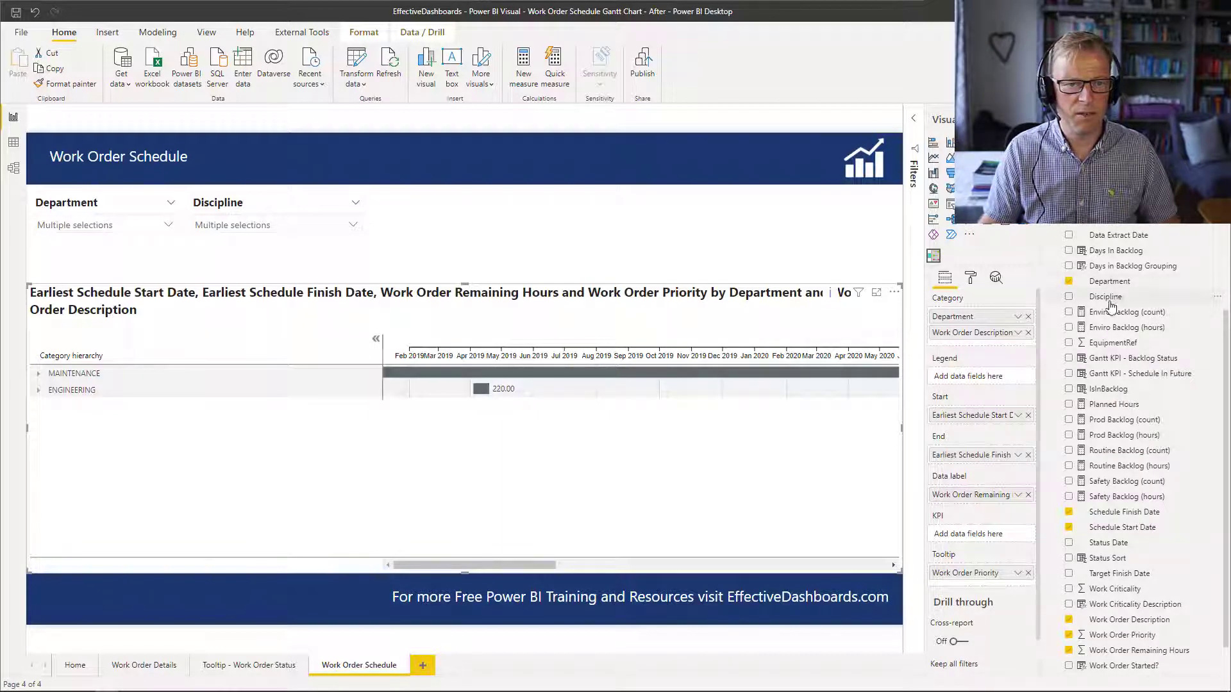
left_click_drag(1108, 297, 970, 377)
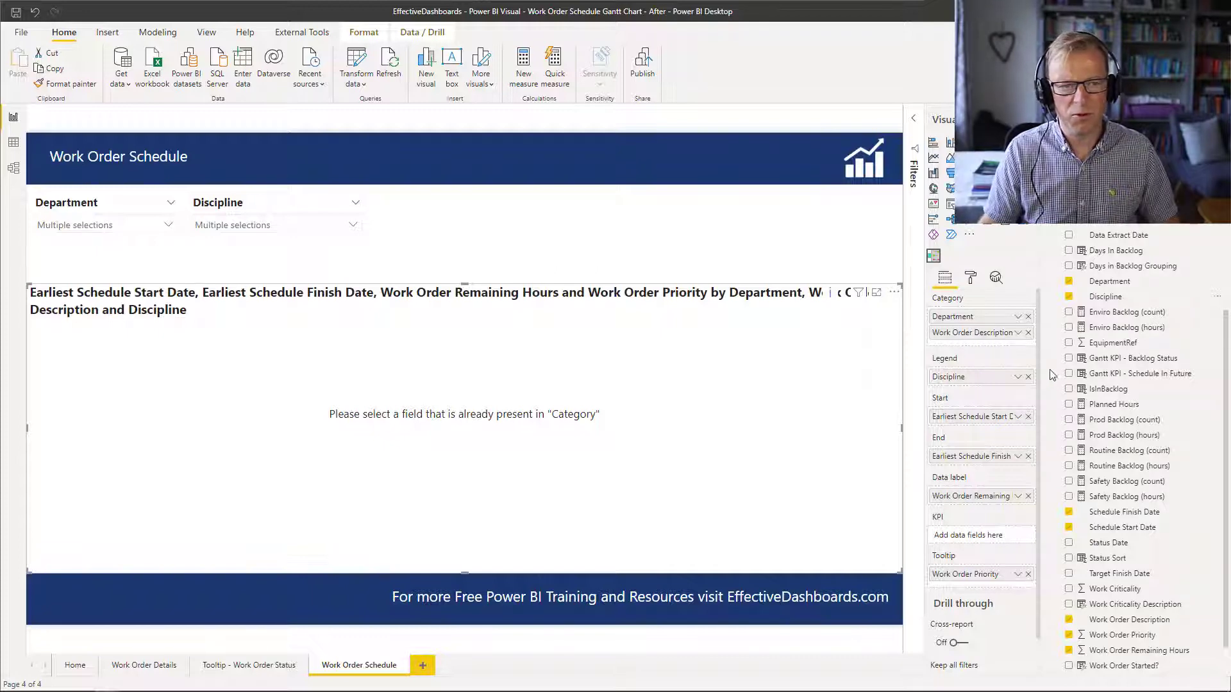
left_click(1028, 376)
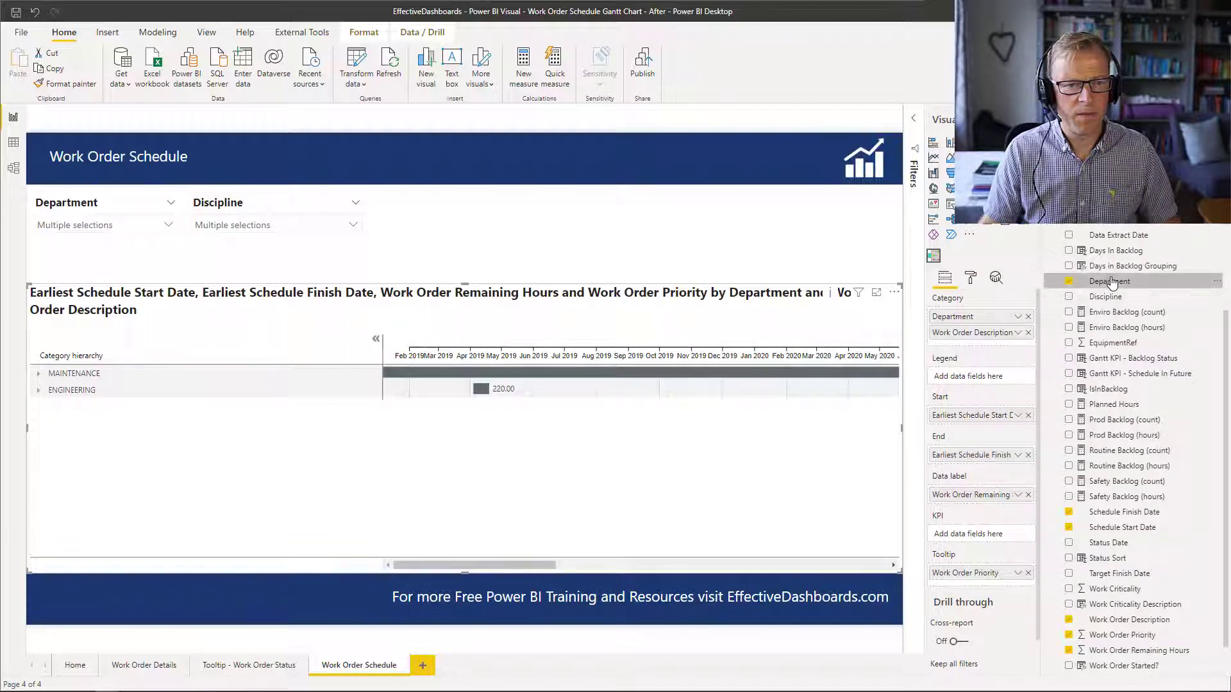
Step: Set Department as the Gantt chart's legend so the bars are coloured by department
left_click_drag(1110, 286, 977, 380)
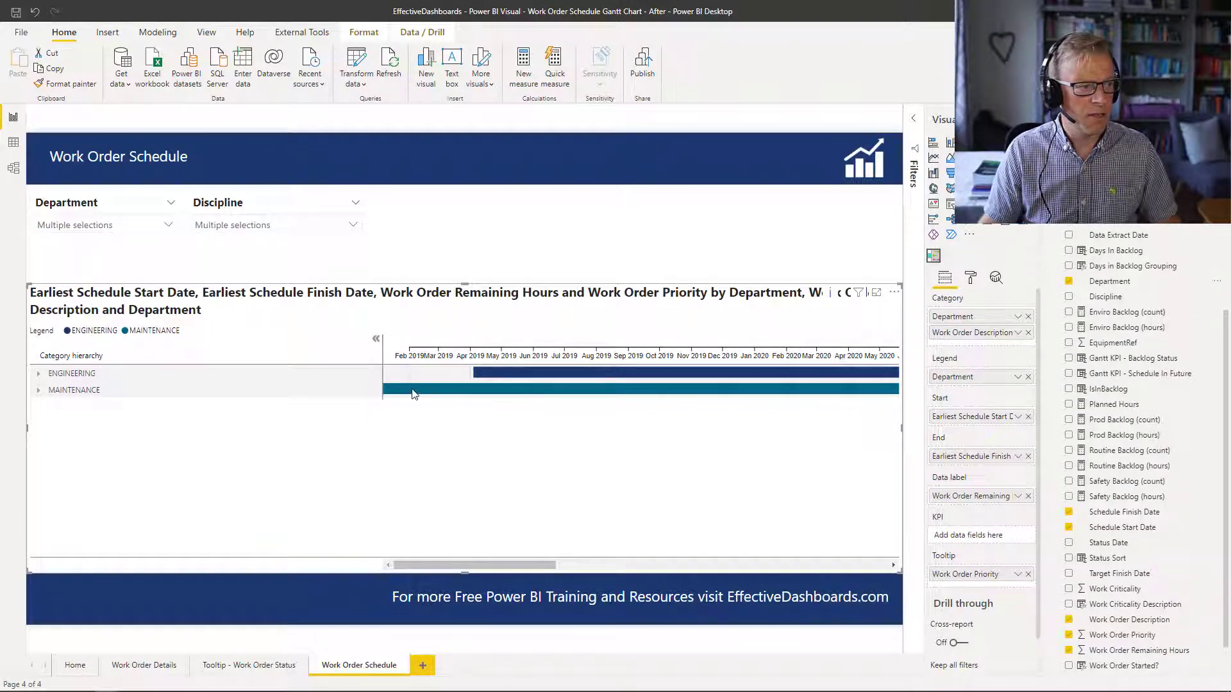
mouse_move(426, 393)
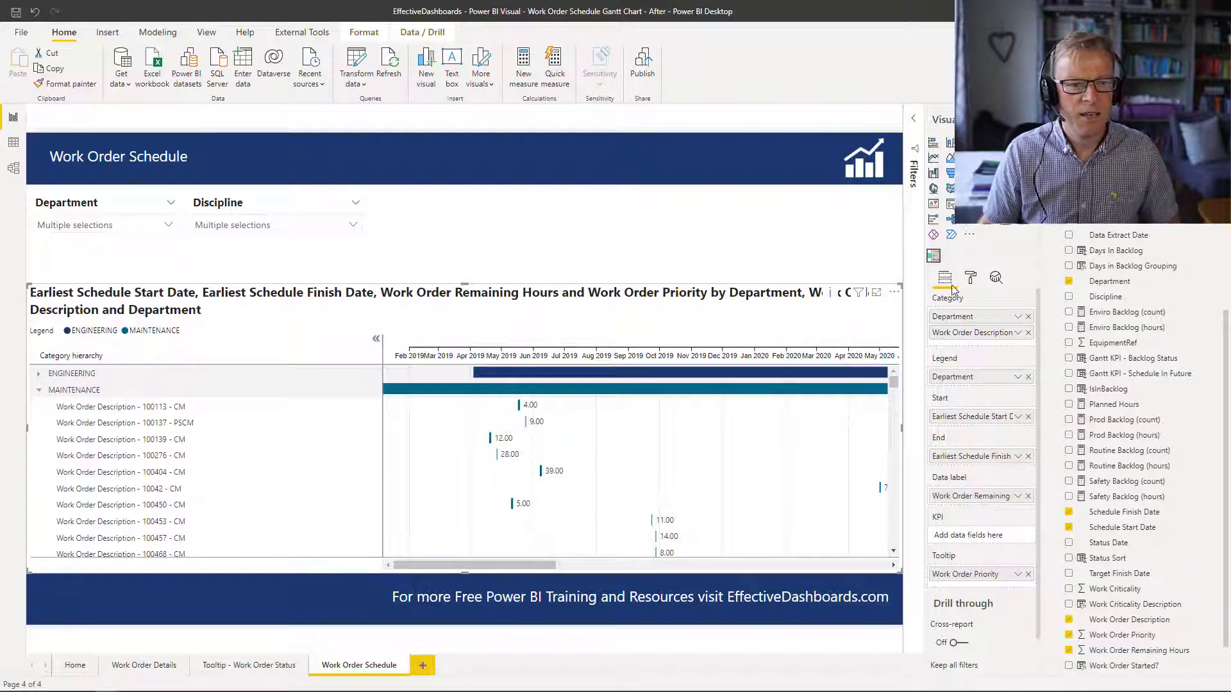
Step: Reduce the text size of the Gantt chart's data labels to 8 pt
left_click(972, 279)
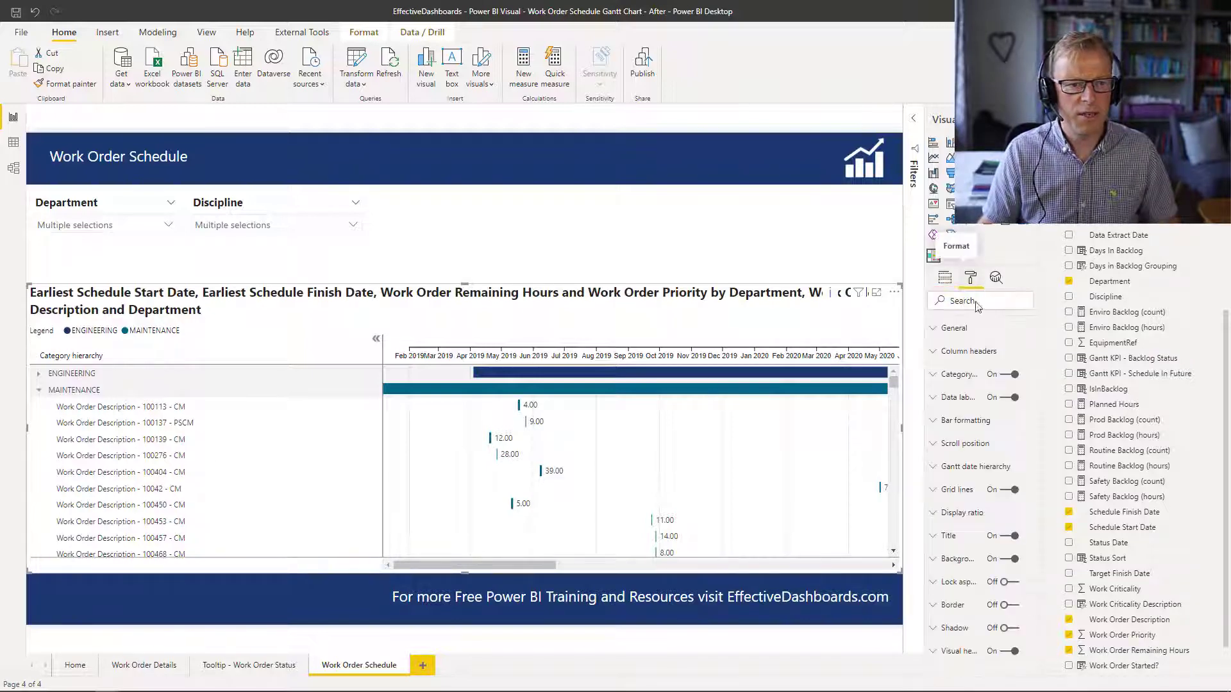
left_click(950, 399)
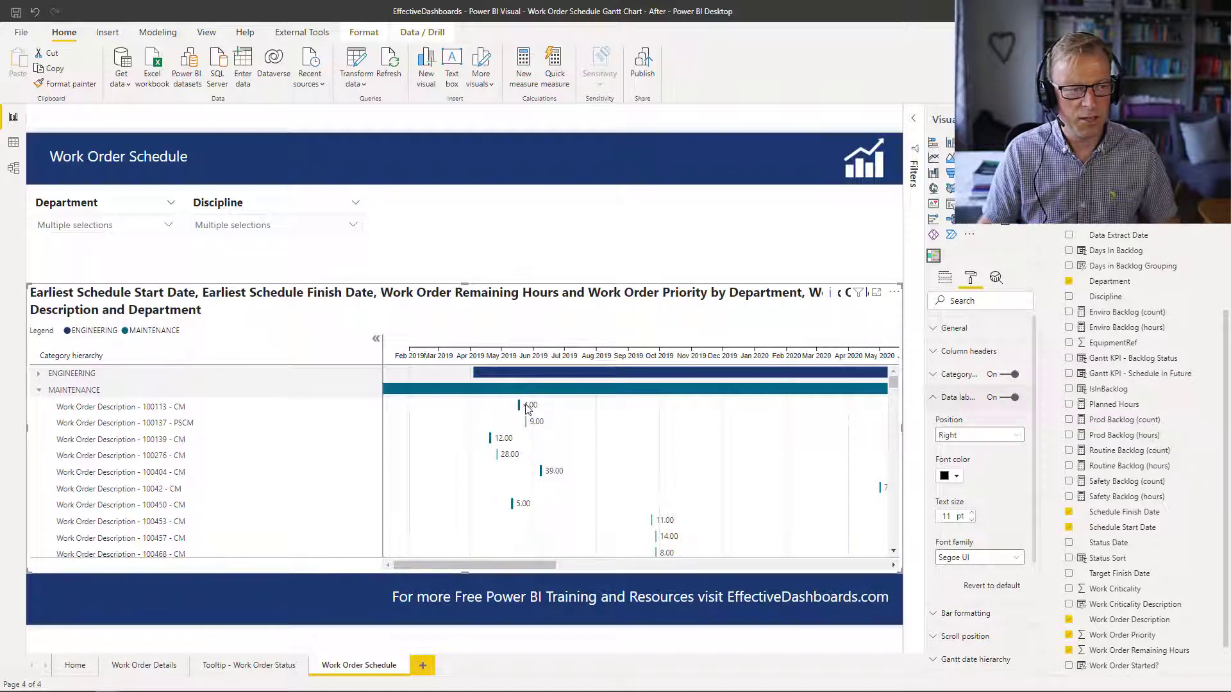
left_click(972, 520)
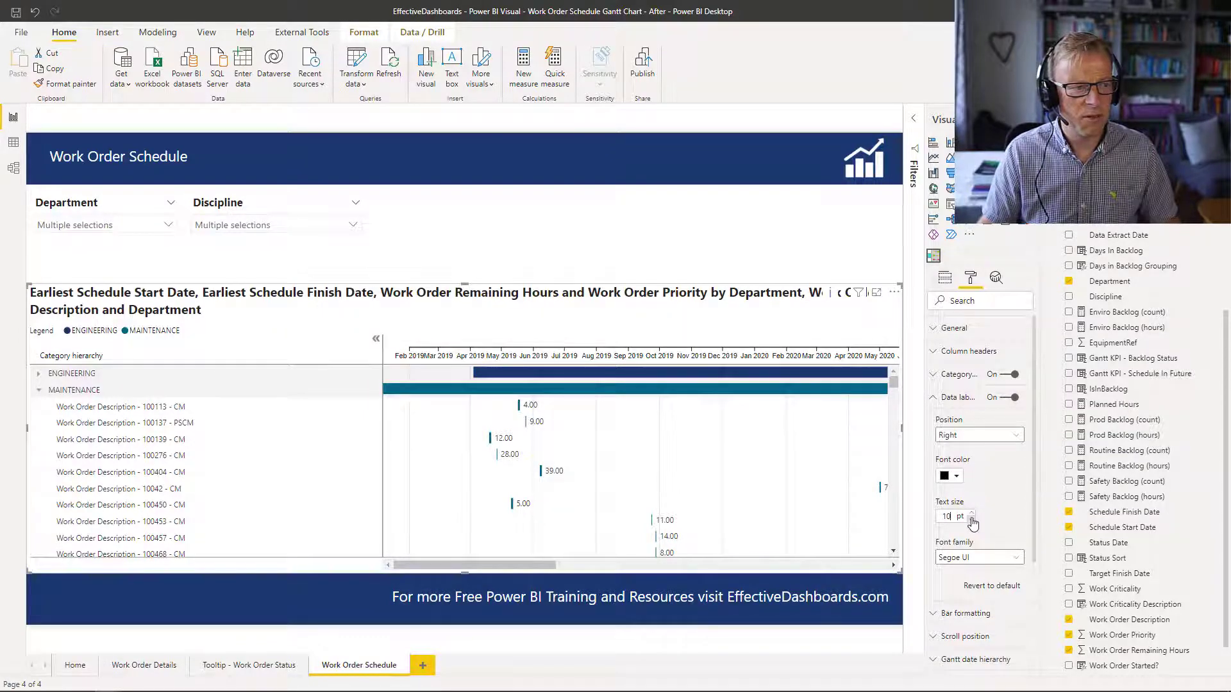
left_click(971, 520)
left_click(971, 520)
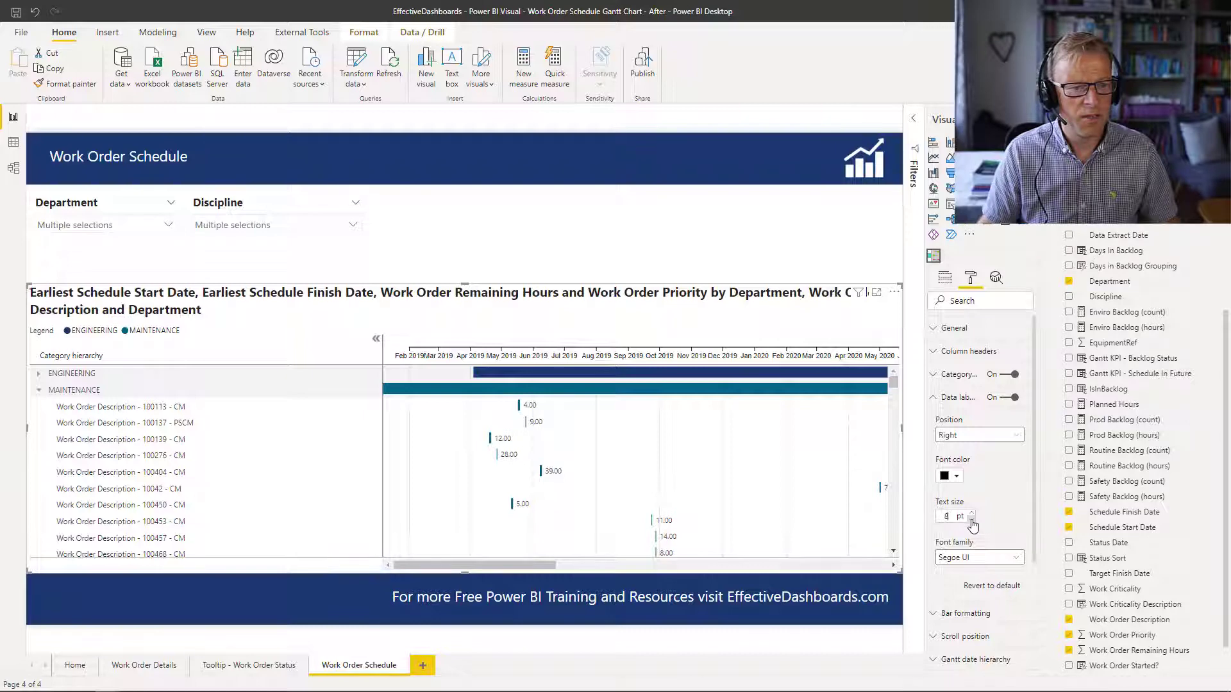
left_click(935, 398)
Step: Toggle the bar formatting's Show All option off and back on, and recolour the MAINTENANCE bars with a lighter navy theme shade
left_click(934, 421)
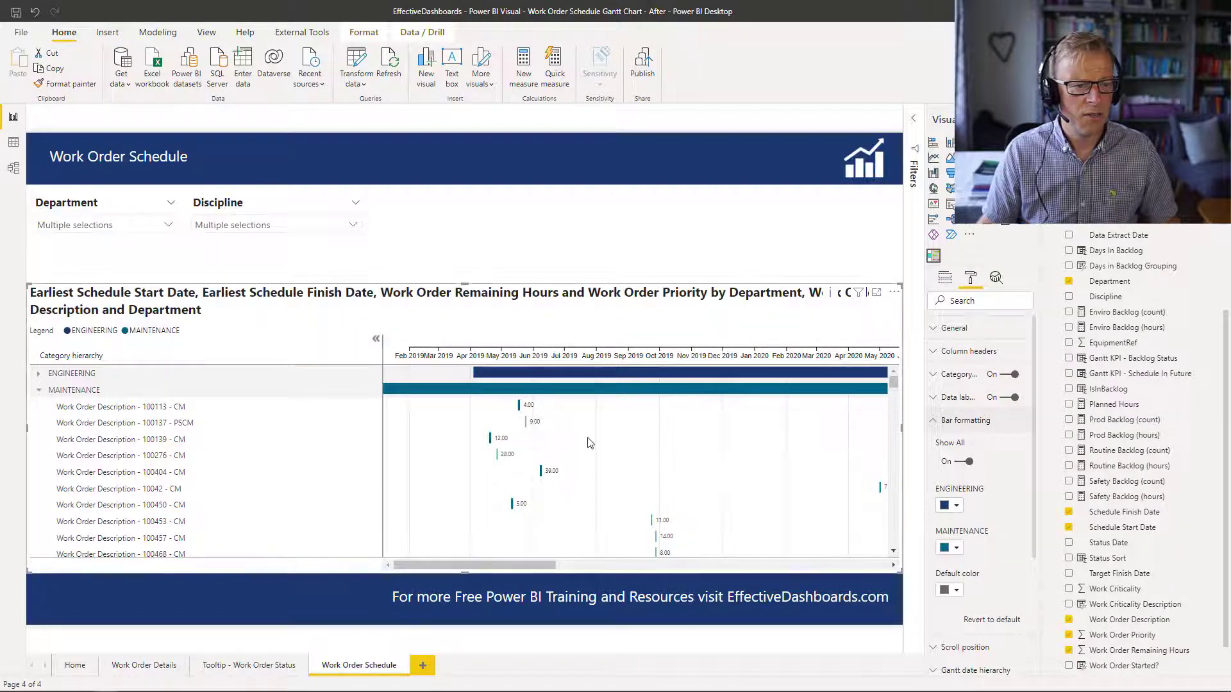
left_click(969, 462)
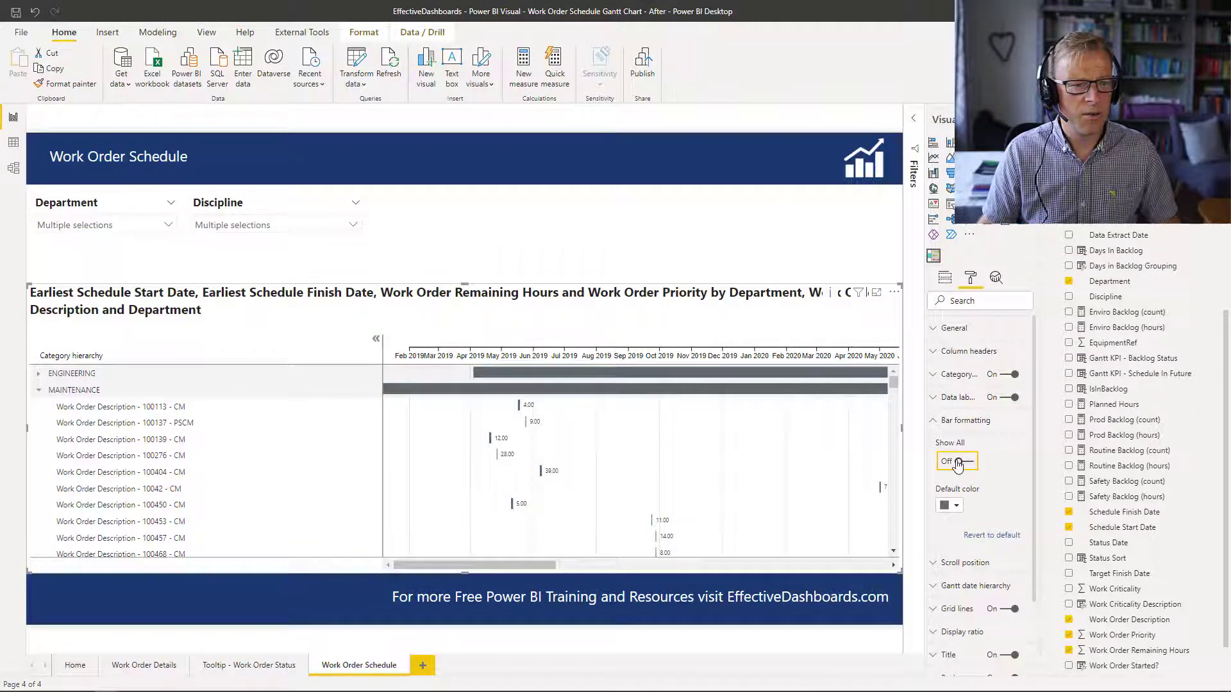
left_click(958, 465)
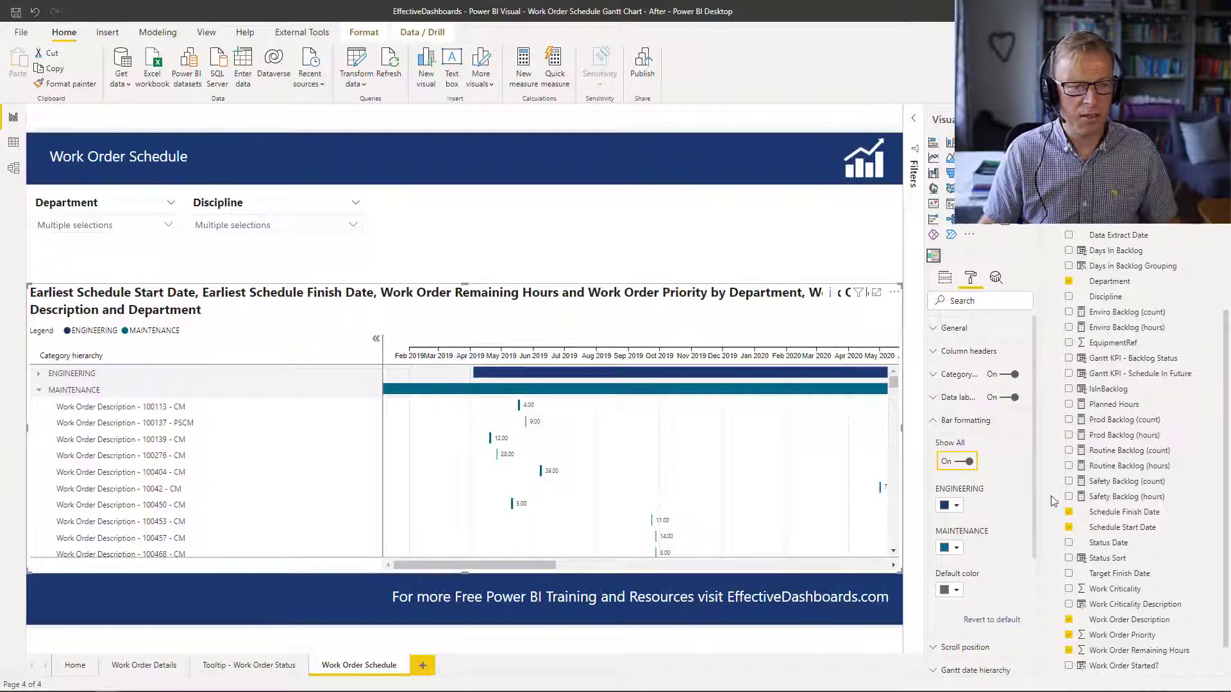
left_click(956, 550)
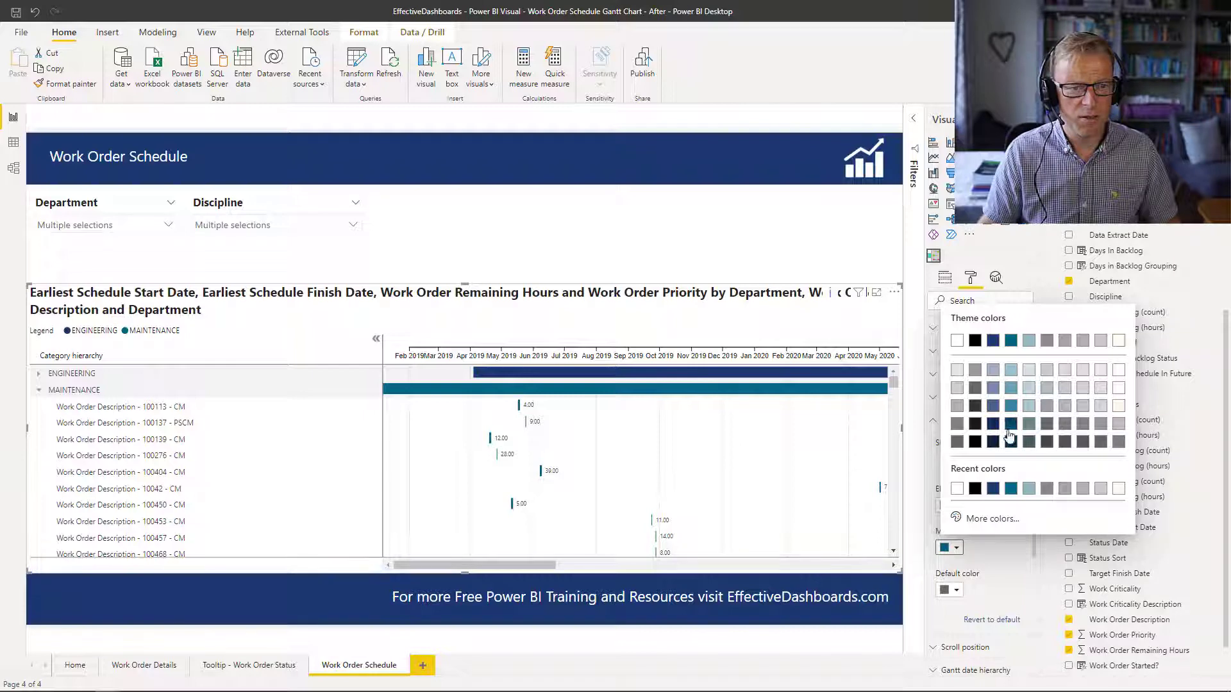
left_click(993, 408)
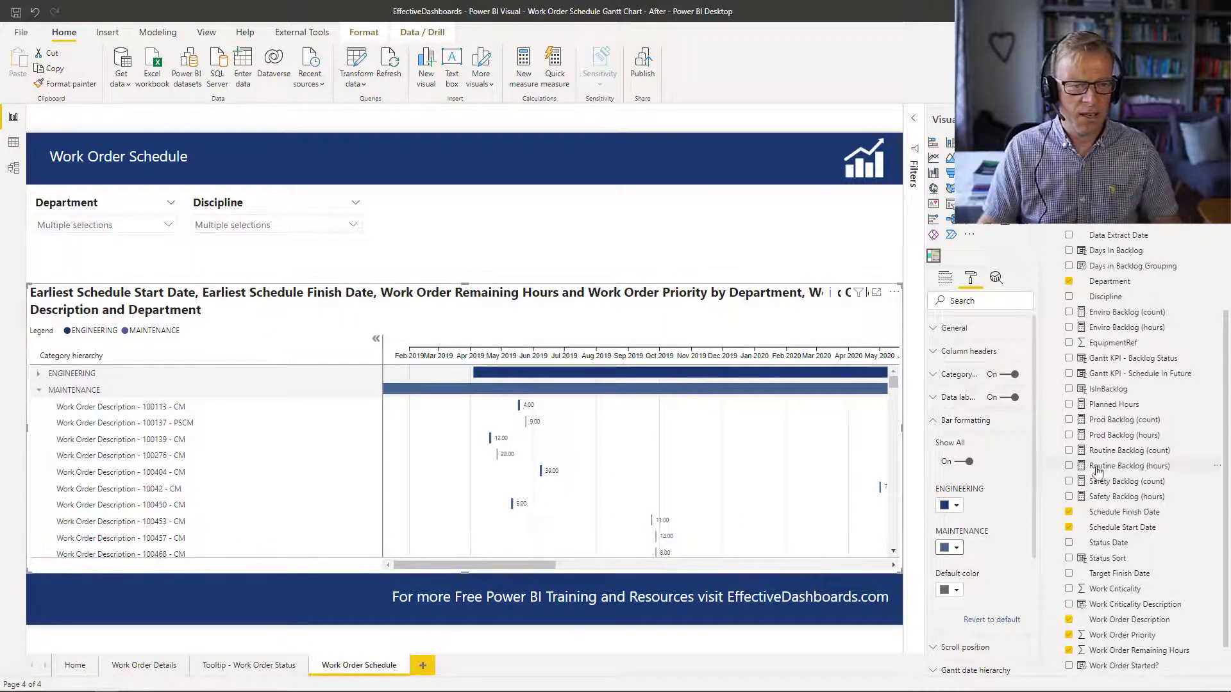
Step: Try Today as the Gantt chart's scroll position, and return it to Start
left_click(937, 422)
left_click(944, 447)
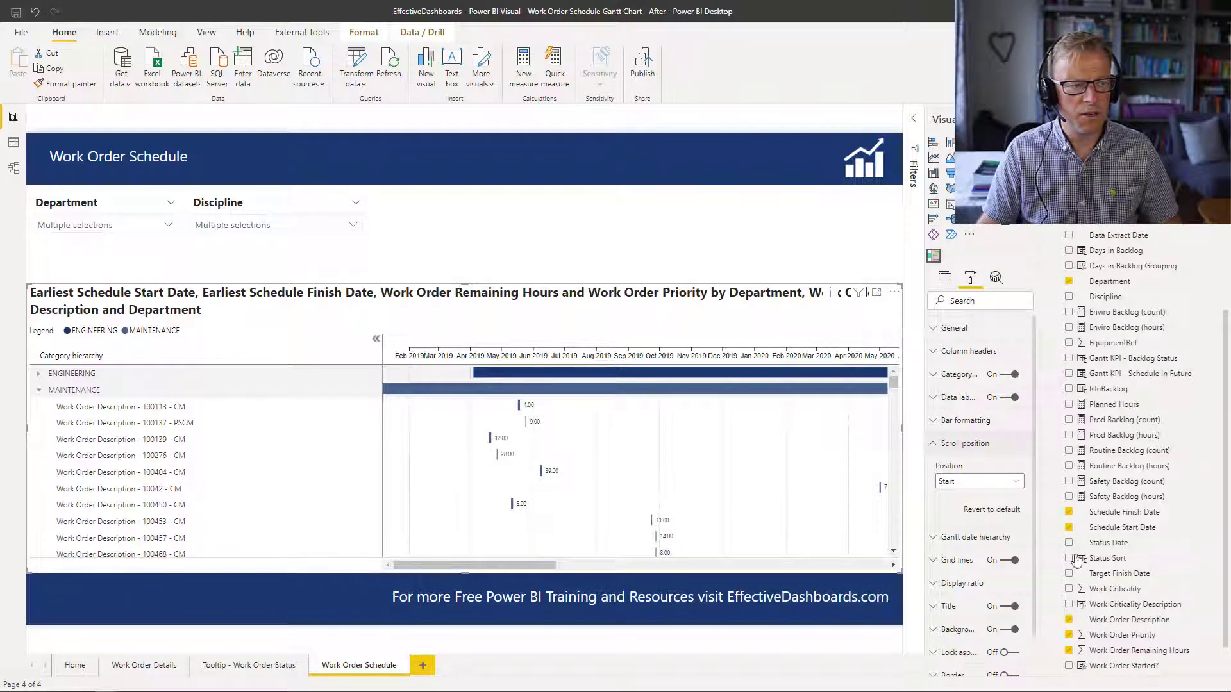
left_click(954, 482)
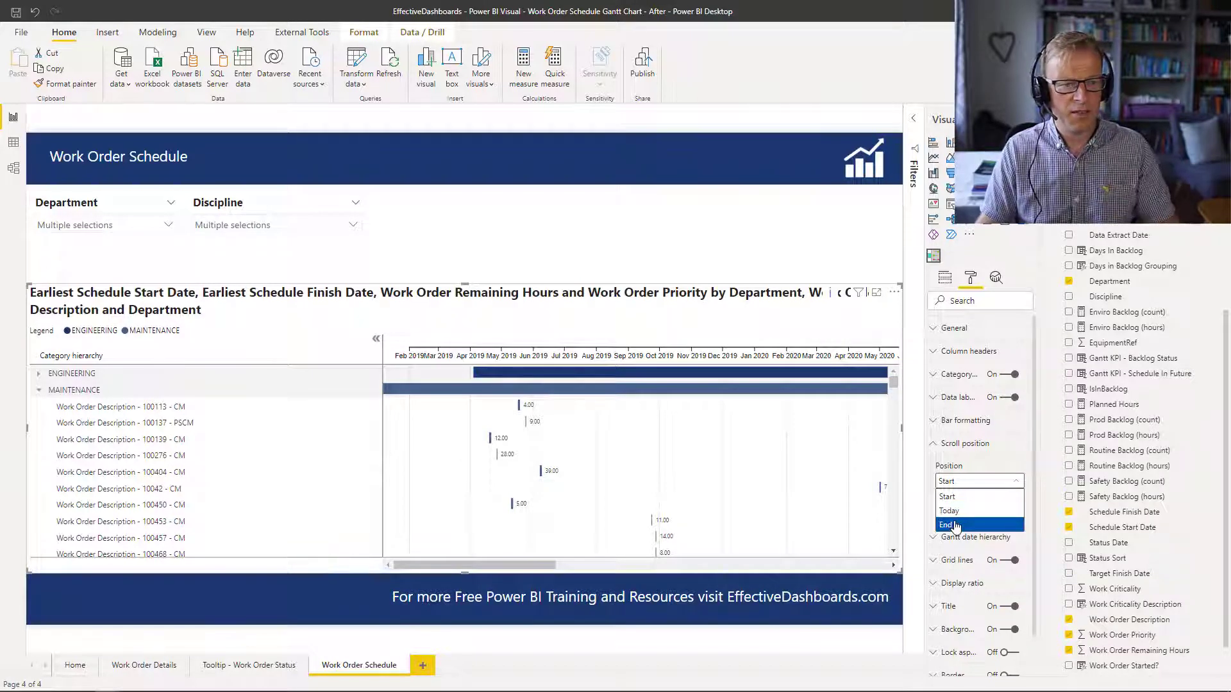
left_click(956, 516)
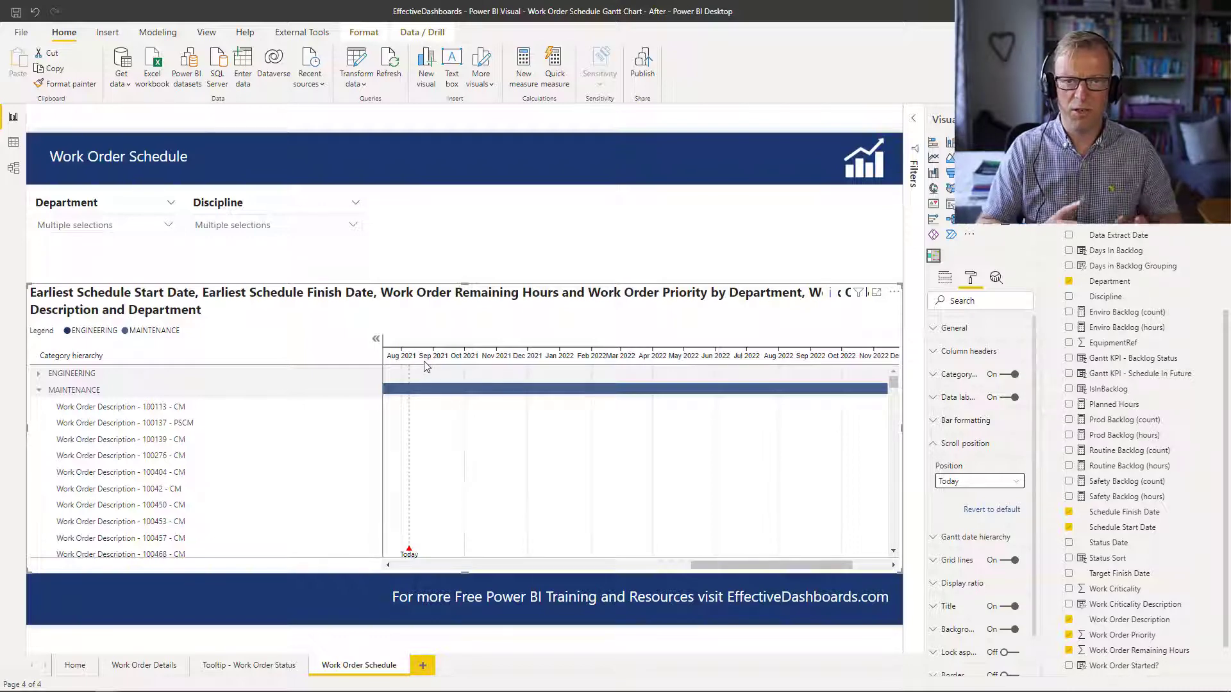
left_click(955, 482)
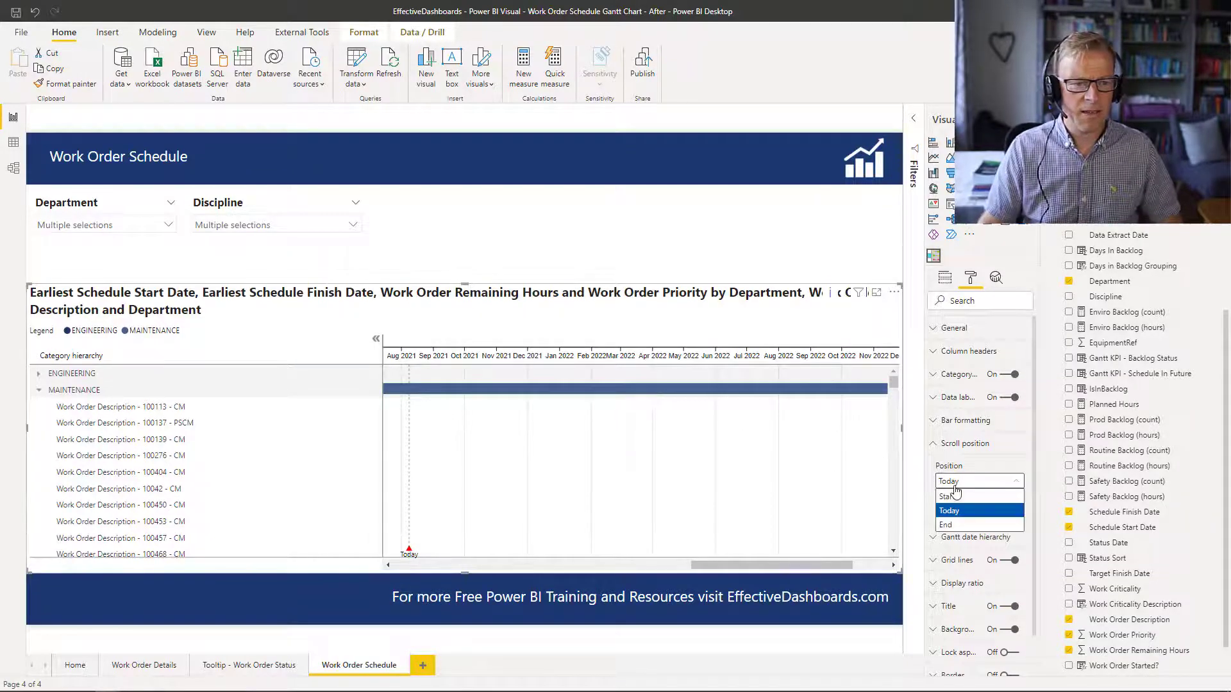
left_click(957, 499)
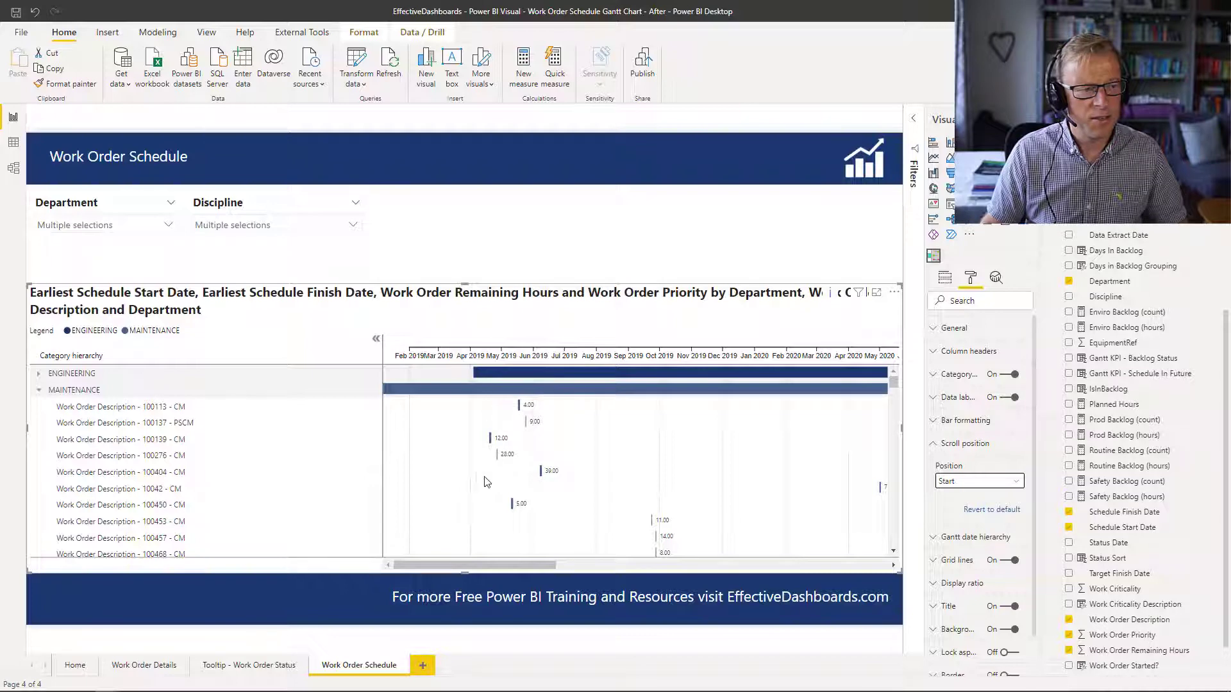
mouse_move(490, 442)
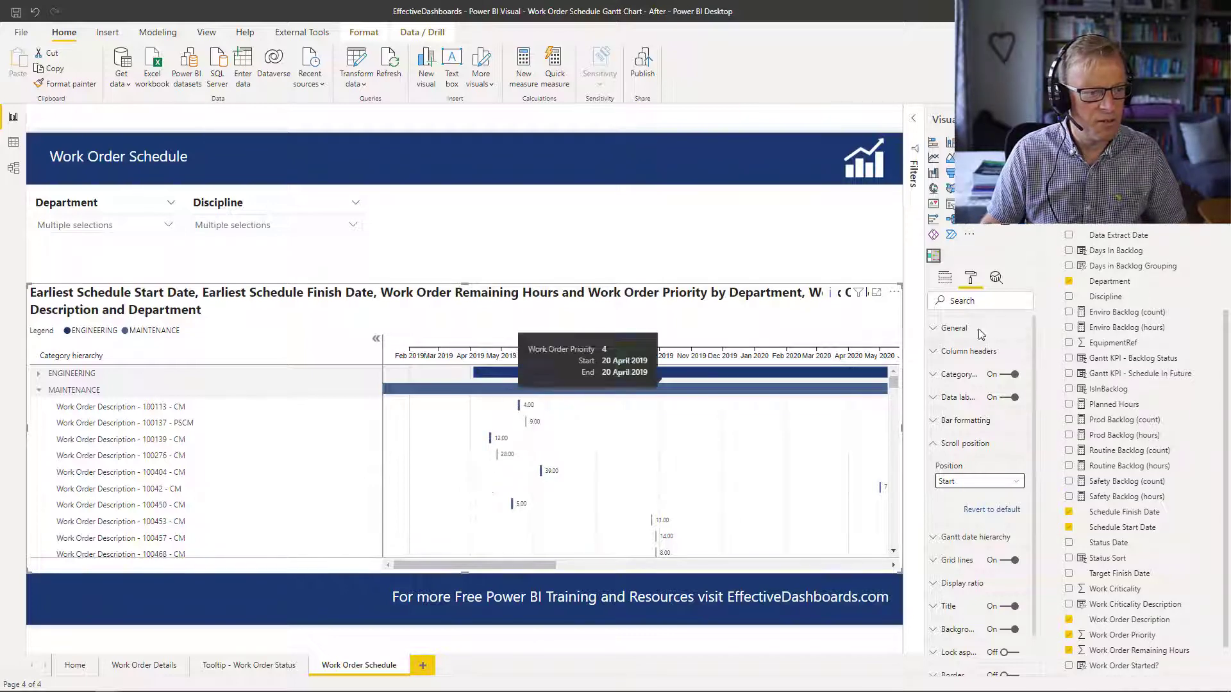
left_click(934, 446)
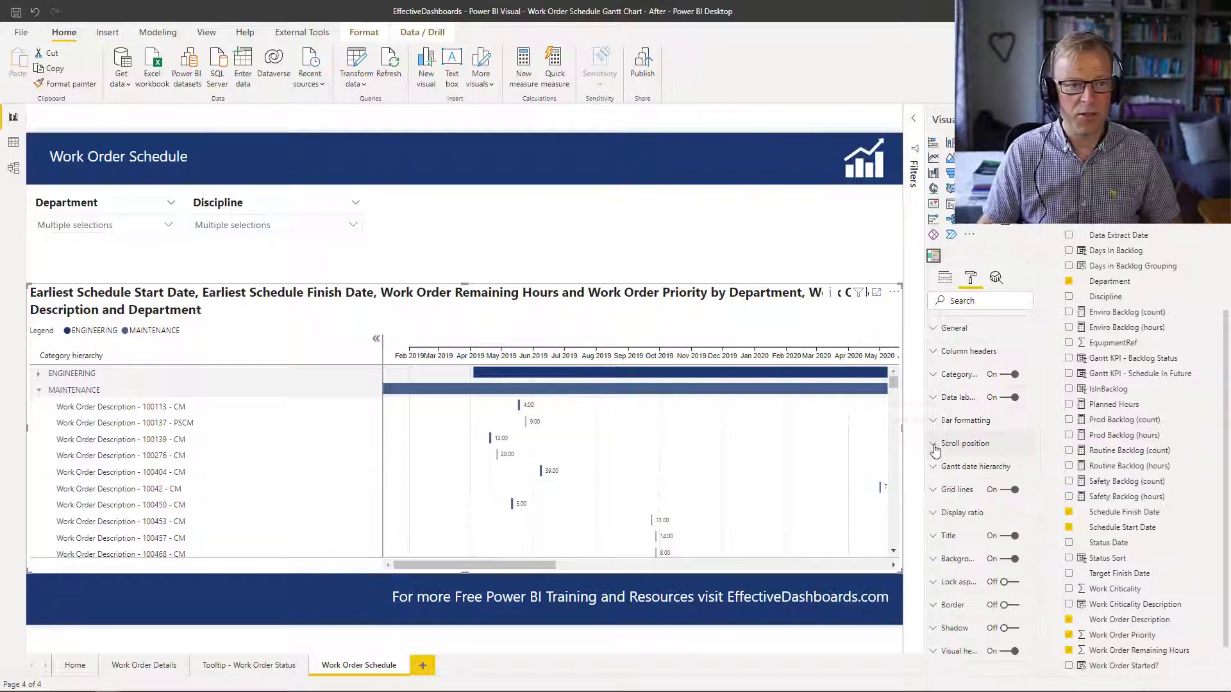
Step: Try Week as the Gantt chart's date hierarchy, and return it to Month
left_click(936, 468)
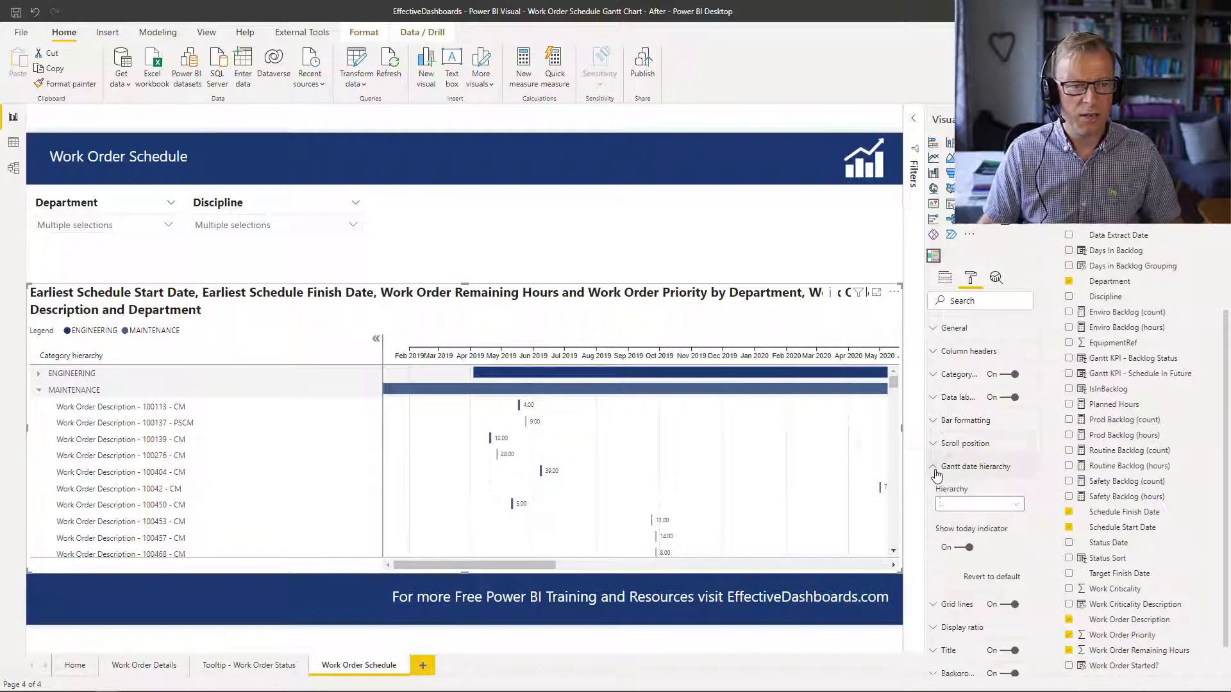
left_click(980, 508)
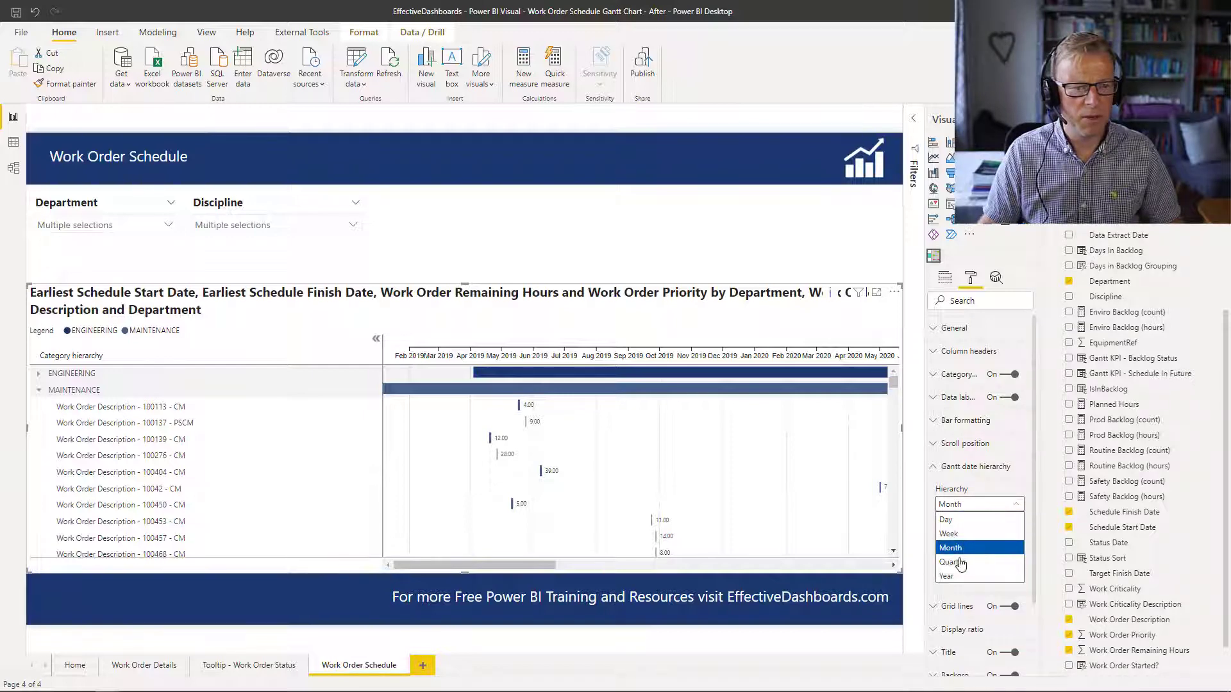
left_click(960, 536)
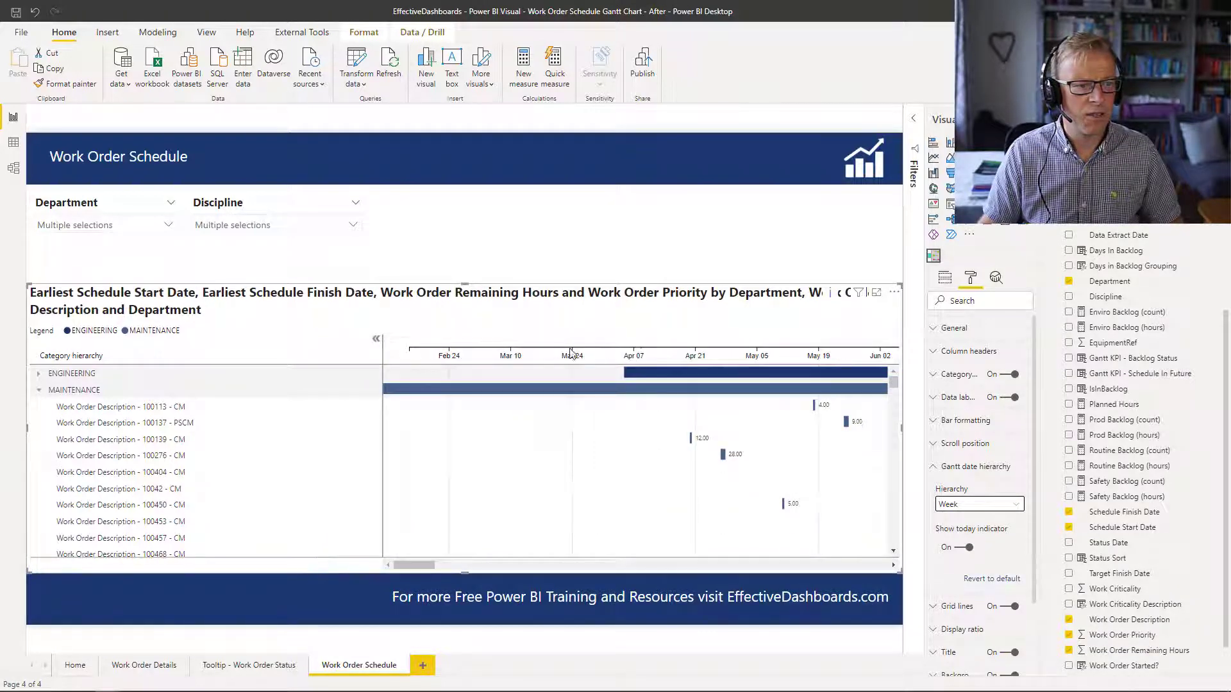
left_click(979, 507)
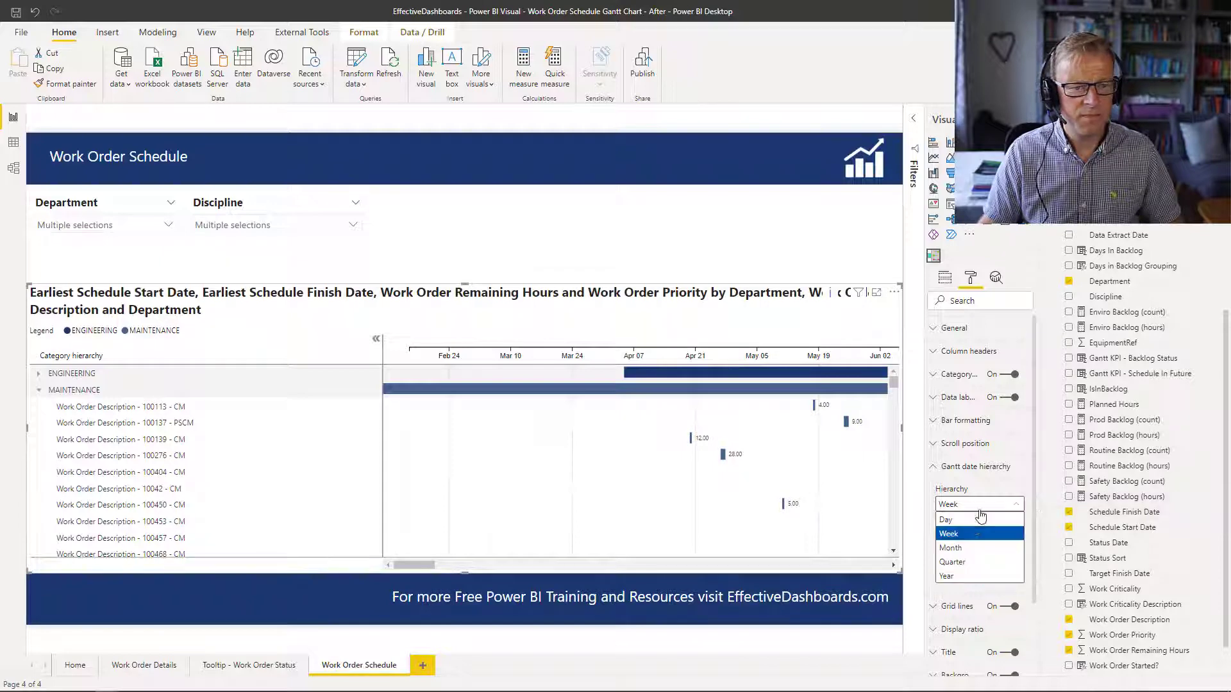
left_click(951, 549)
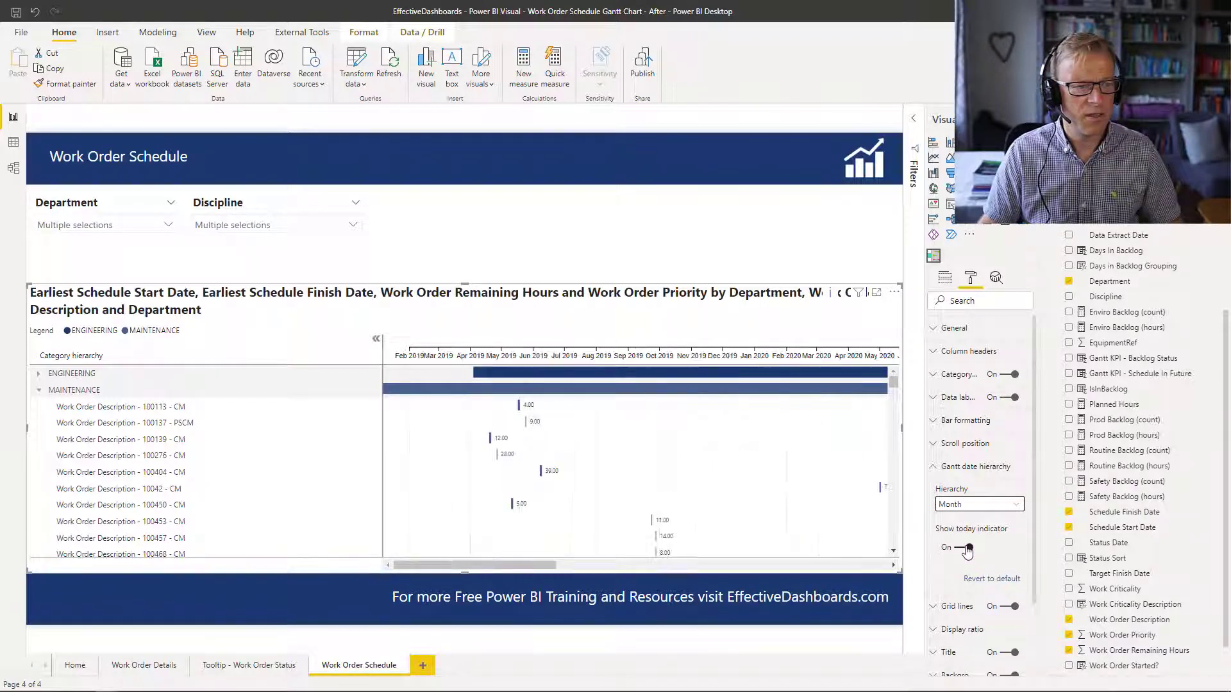
left_click(933, 470)
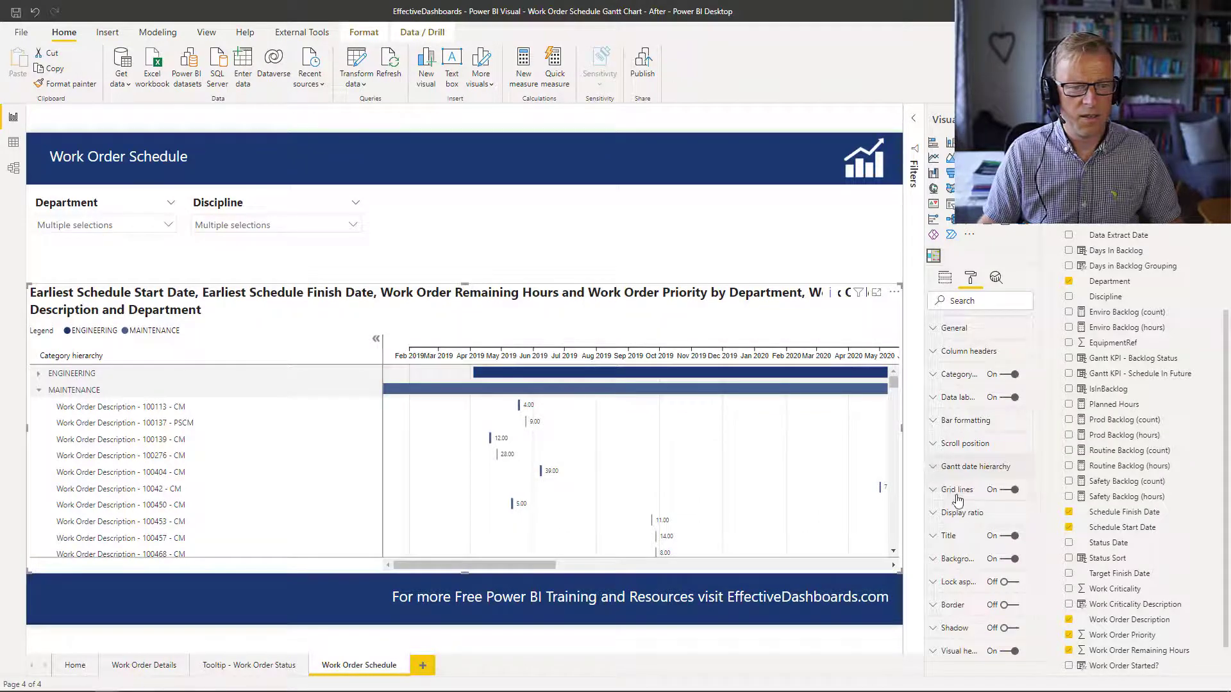
Step: Try a grid line interval of 1 on the Gantt chart, and return it to 2
left_click(934, 490)
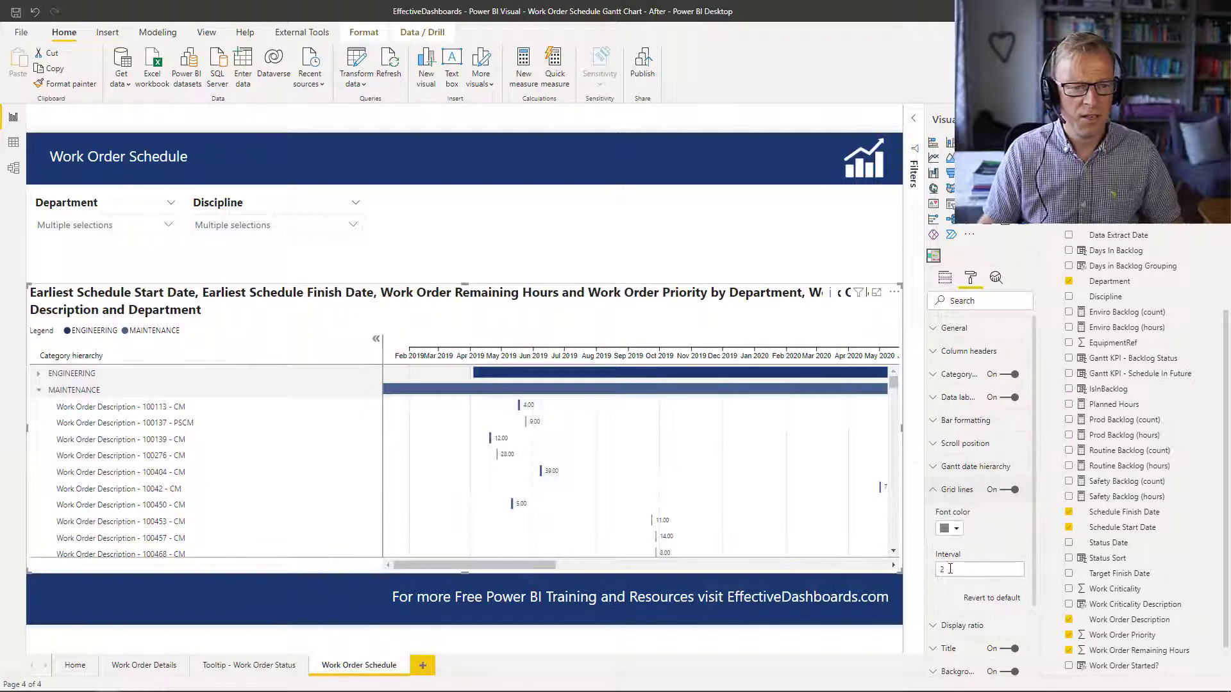
left_click_drag(950, 569, 939, 572)
type("1")
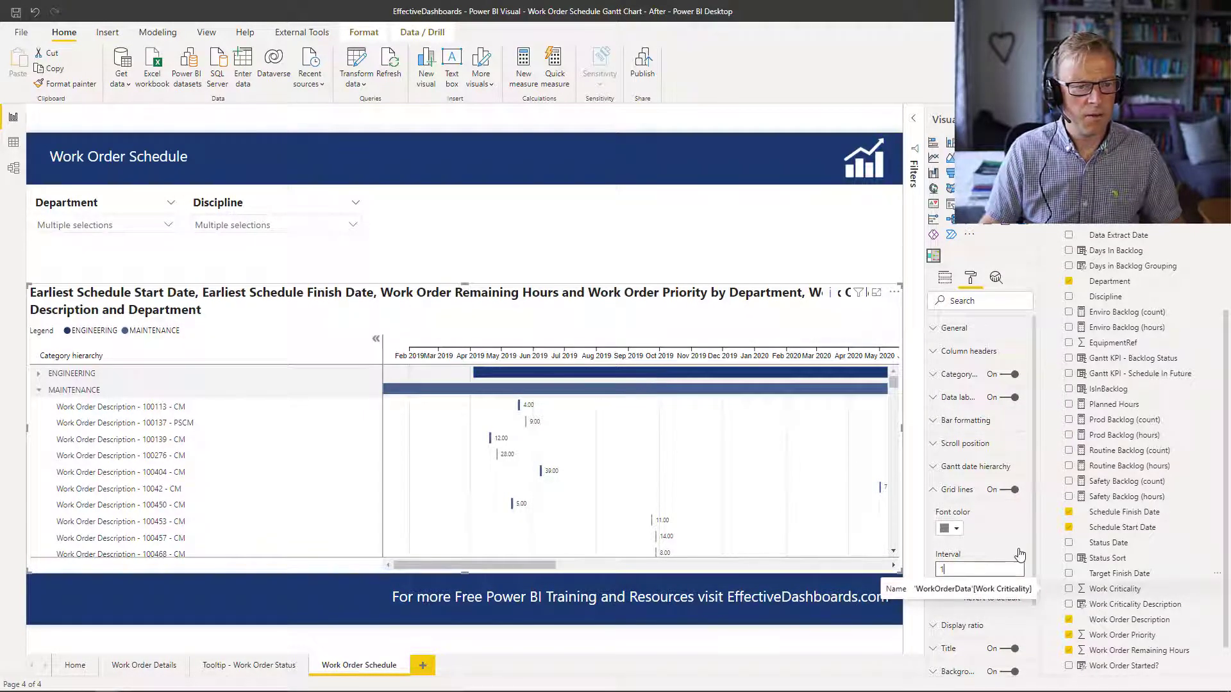
left_click(613, 359)
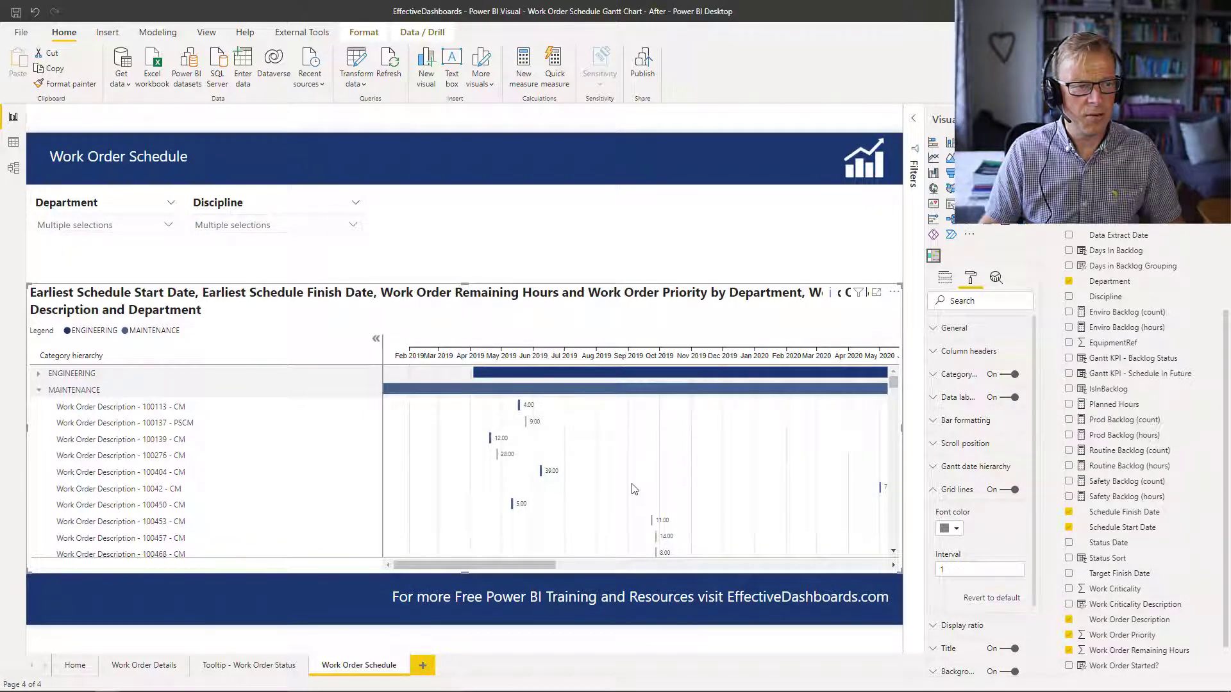
left_click(947, 570)
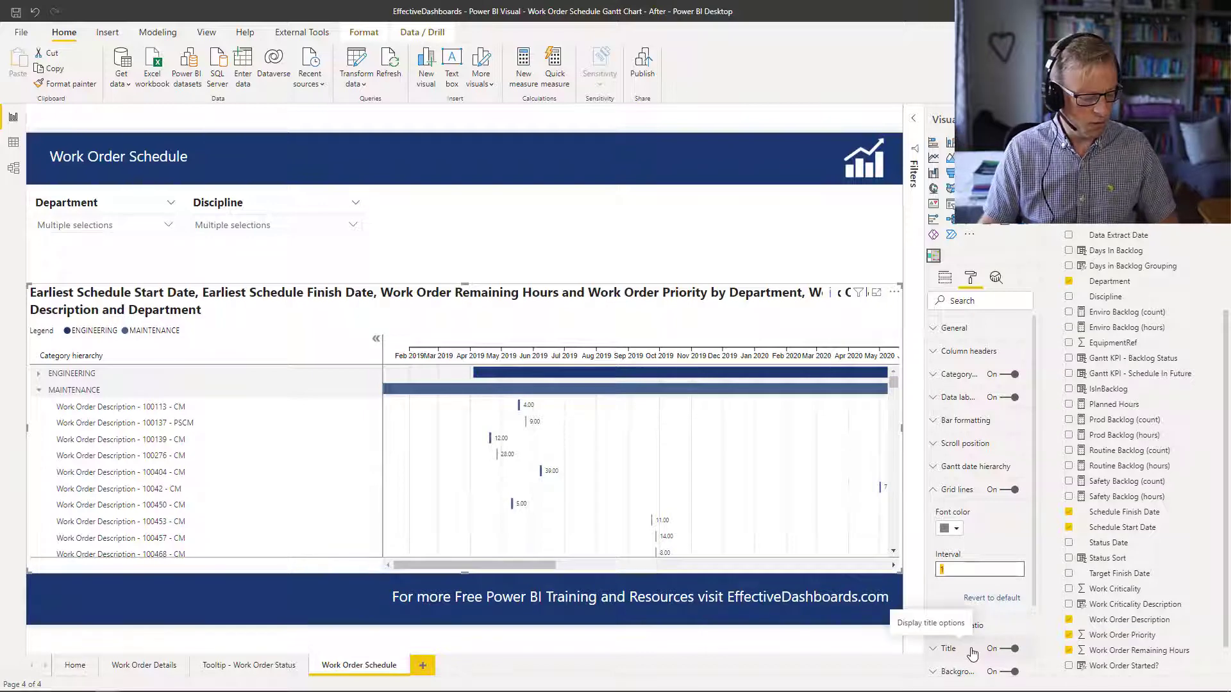
type("2")
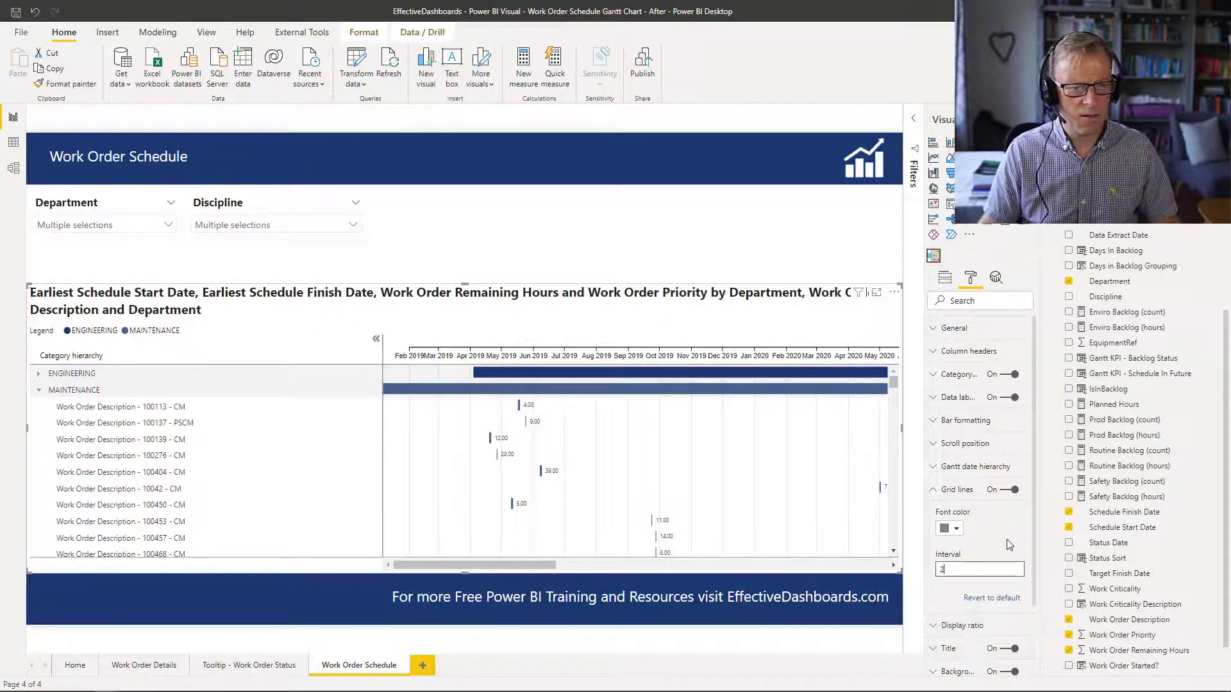
key("Return")
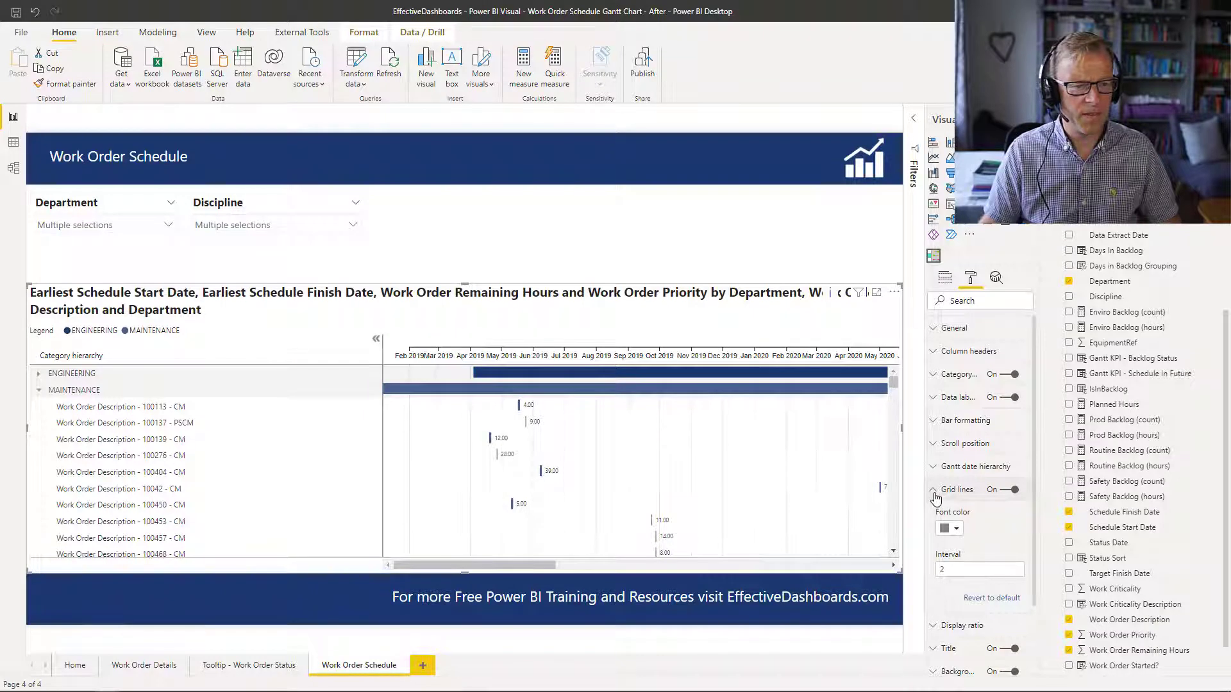
left_click(934, 492)
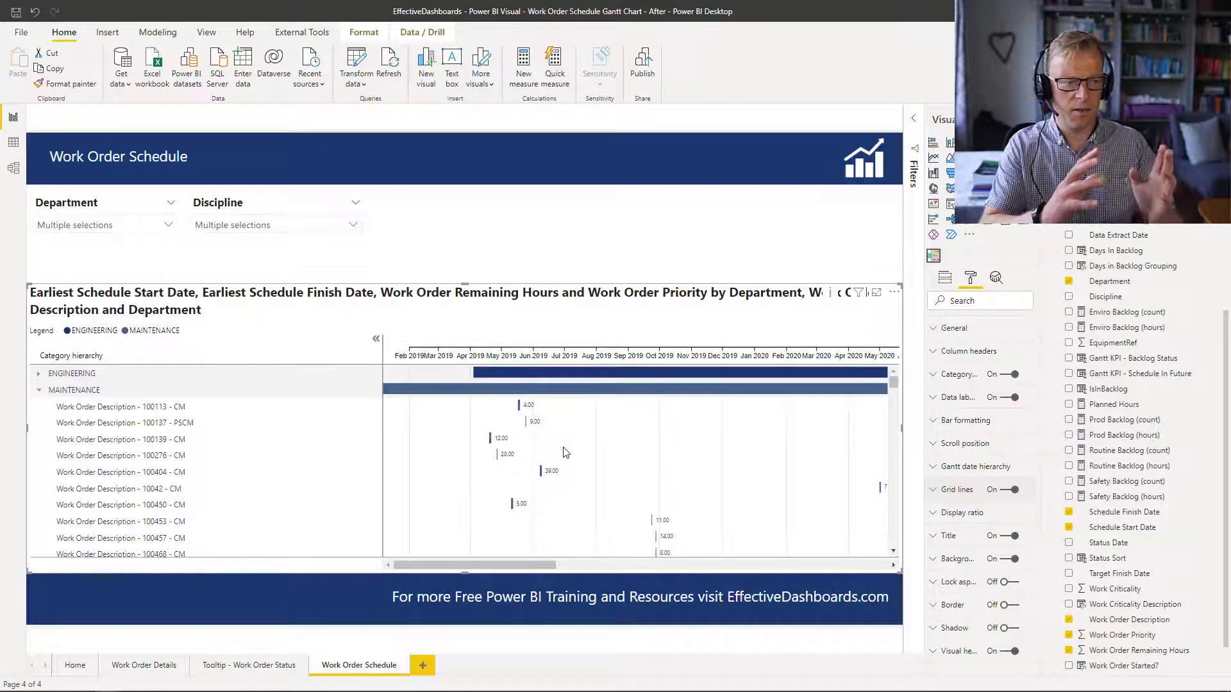
Step: Try a display ratio of 30% for the Gantt chart, and settle on 25% to give the timeline more room
left_click(946, 517)
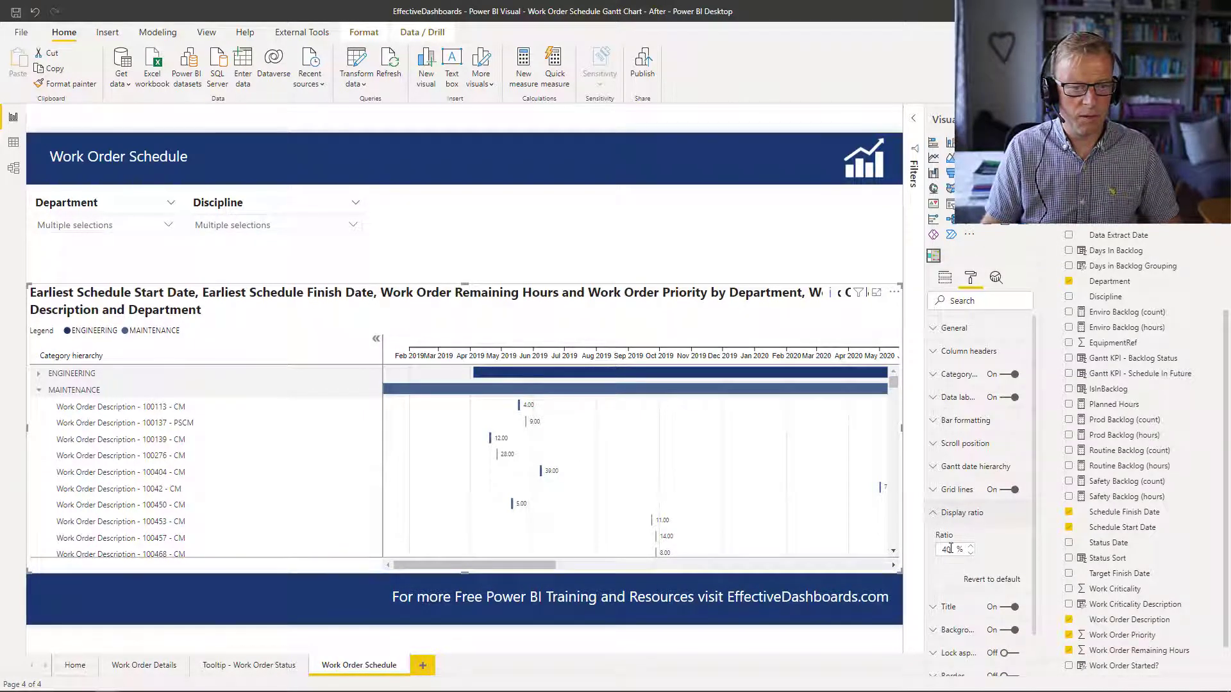
double_click(948, 549)
type("30")
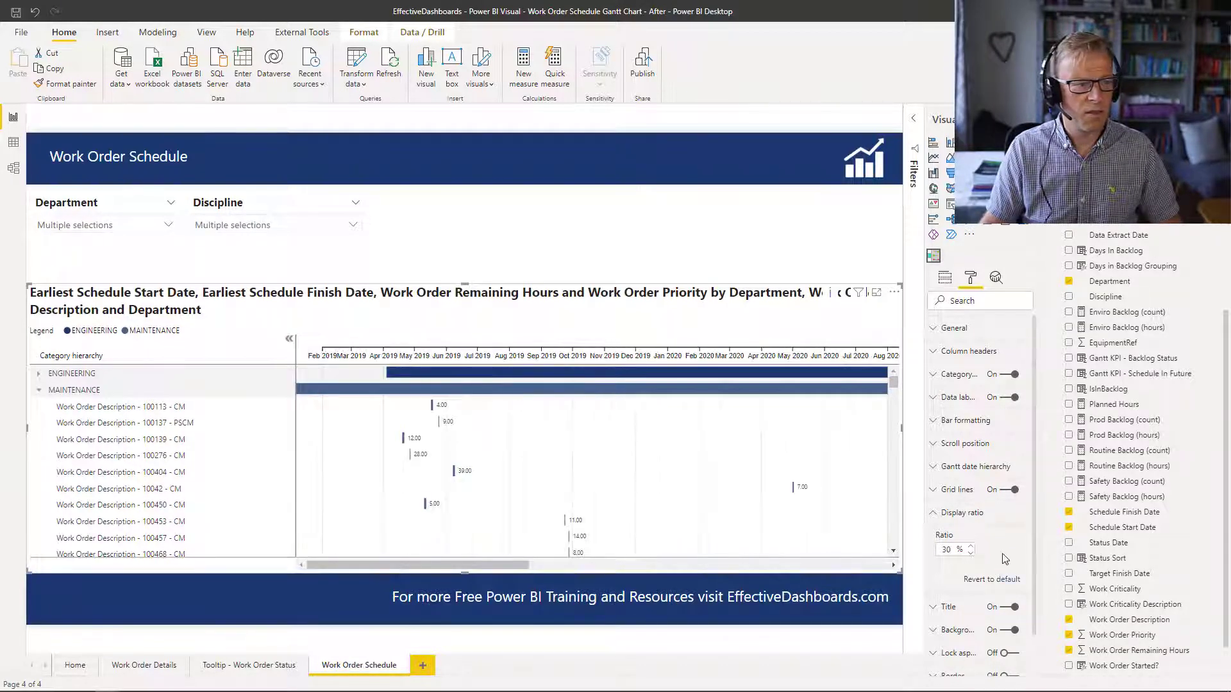
left_click_drag(952, 549, 906, 548)
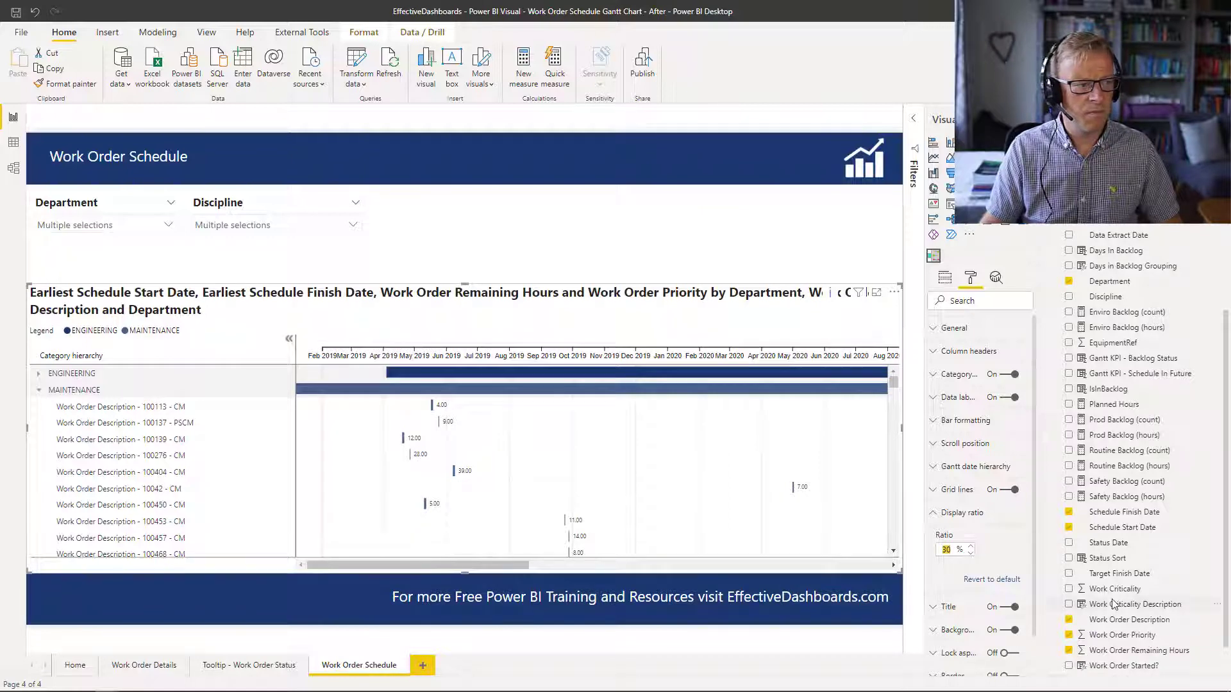
type("25")
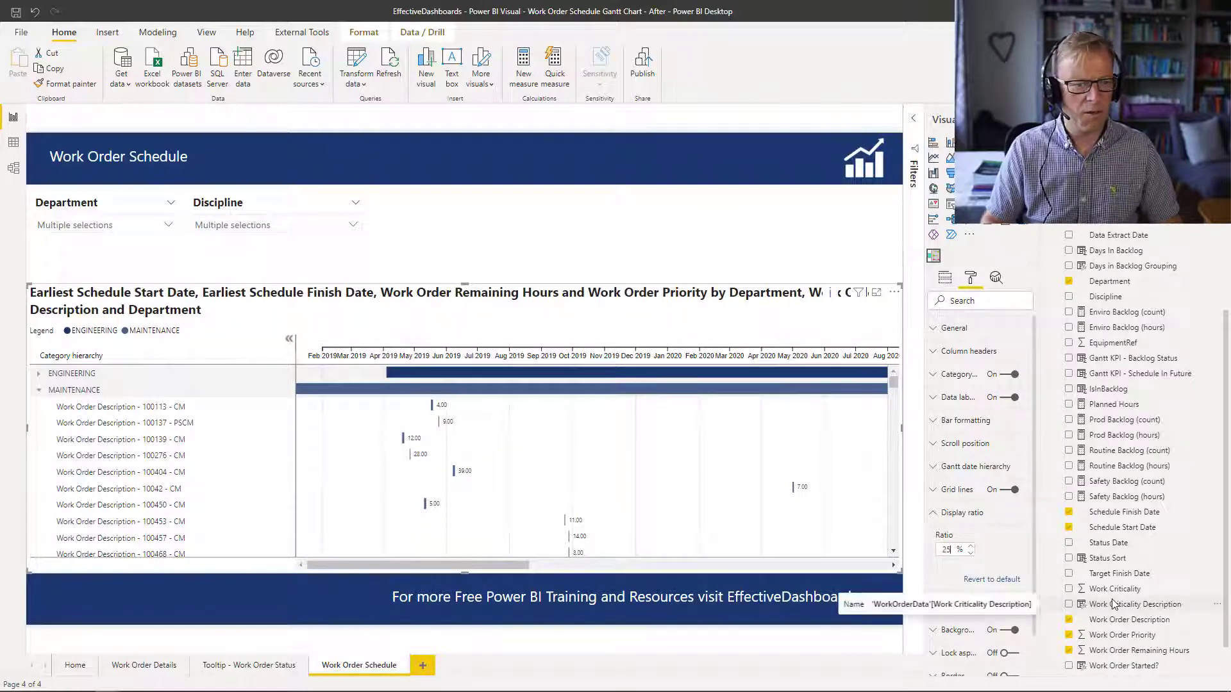
key("Return")
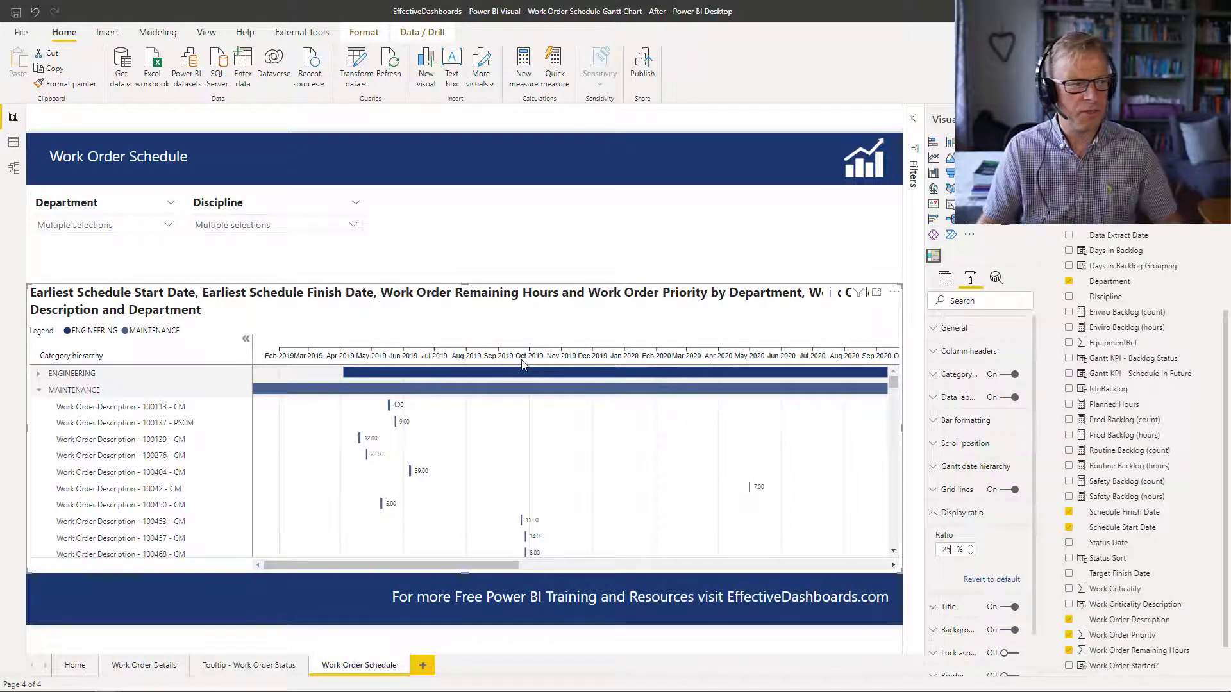
left_click(938, 517)
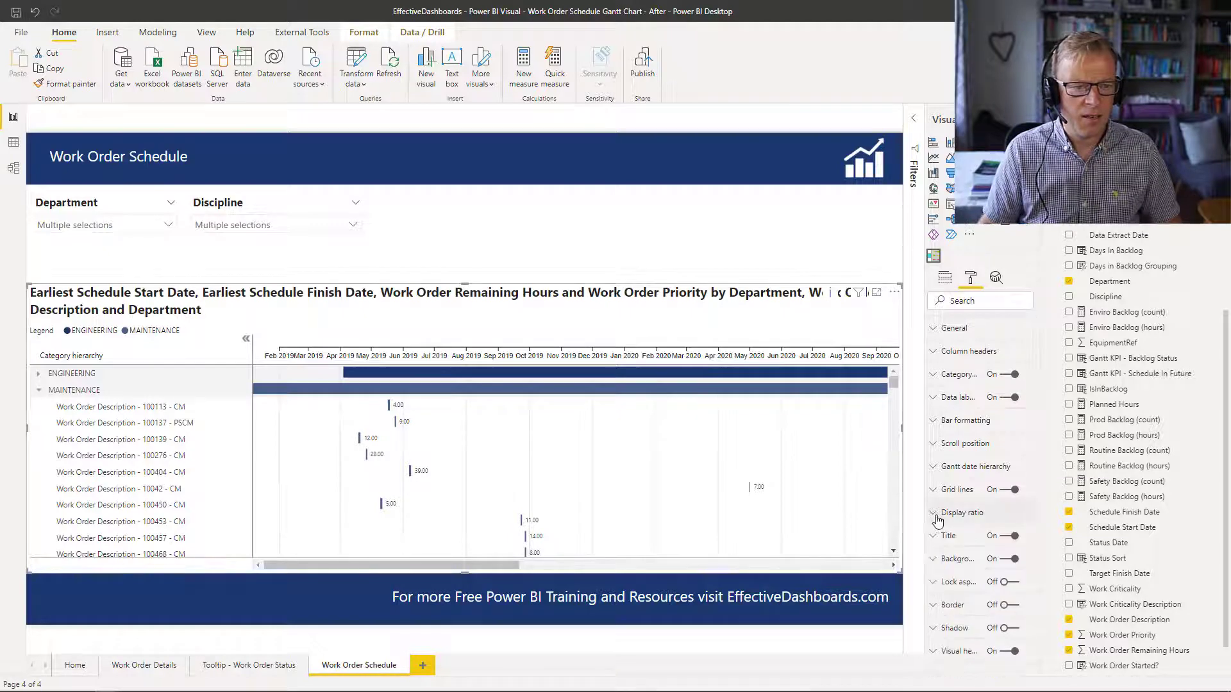
Step: Replace the Gantt chart's long automatic title text with "Work Order Schedule", correcting any misspelling, and review the remaining title options
left_click(938, 541)
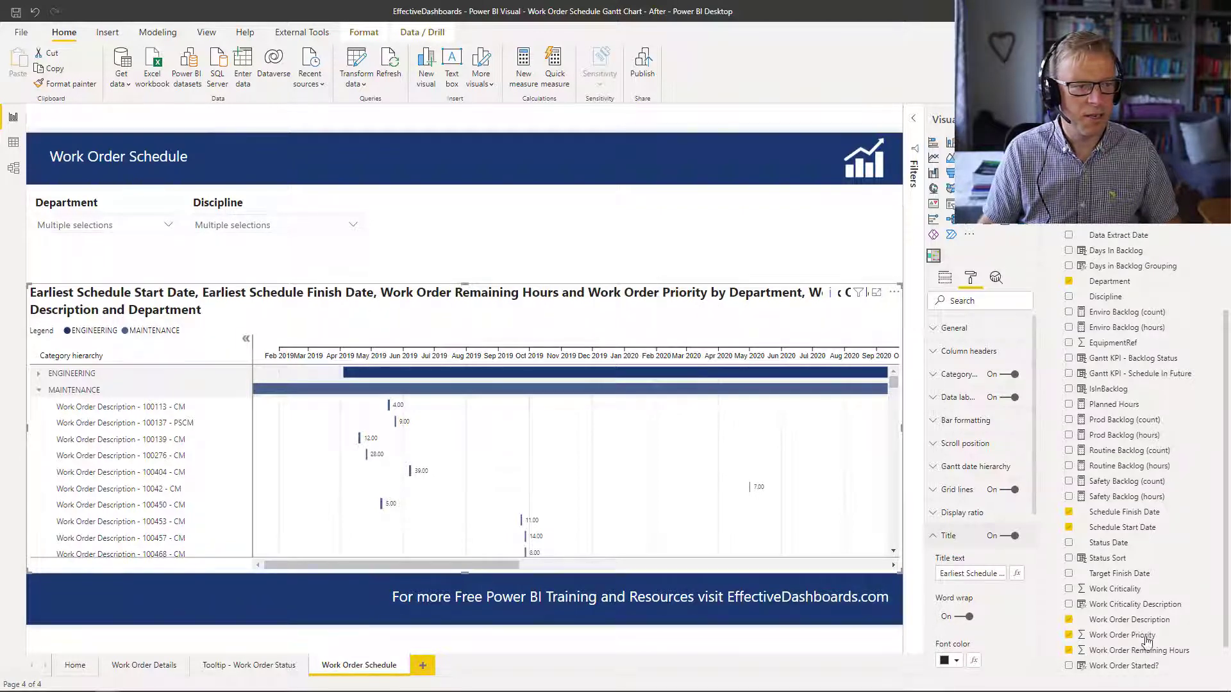
left_click_drag(937, 574, 1158, 579)
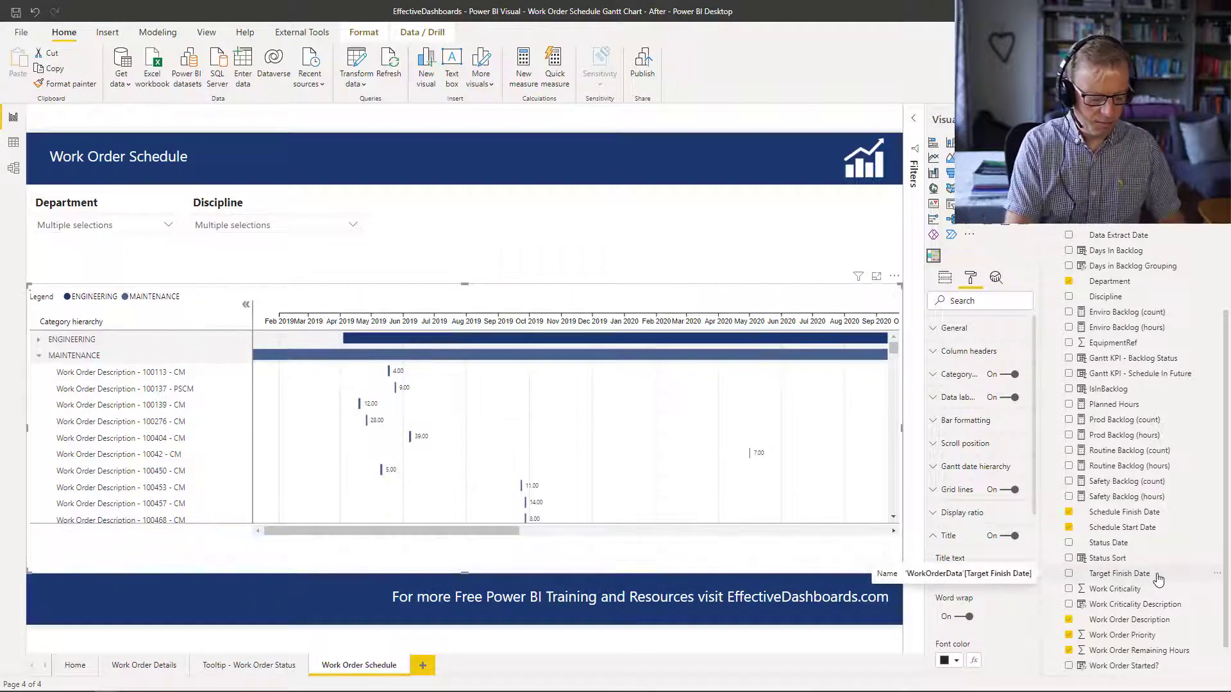
key("Delete")
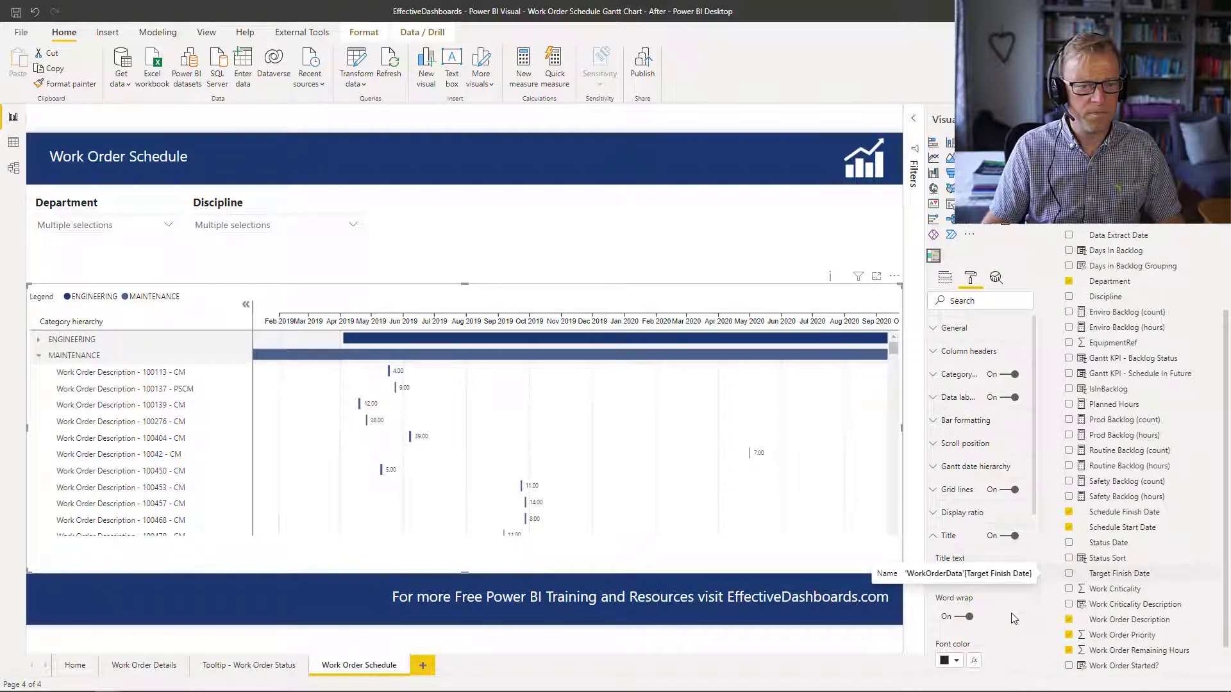
left_click(997, 504)
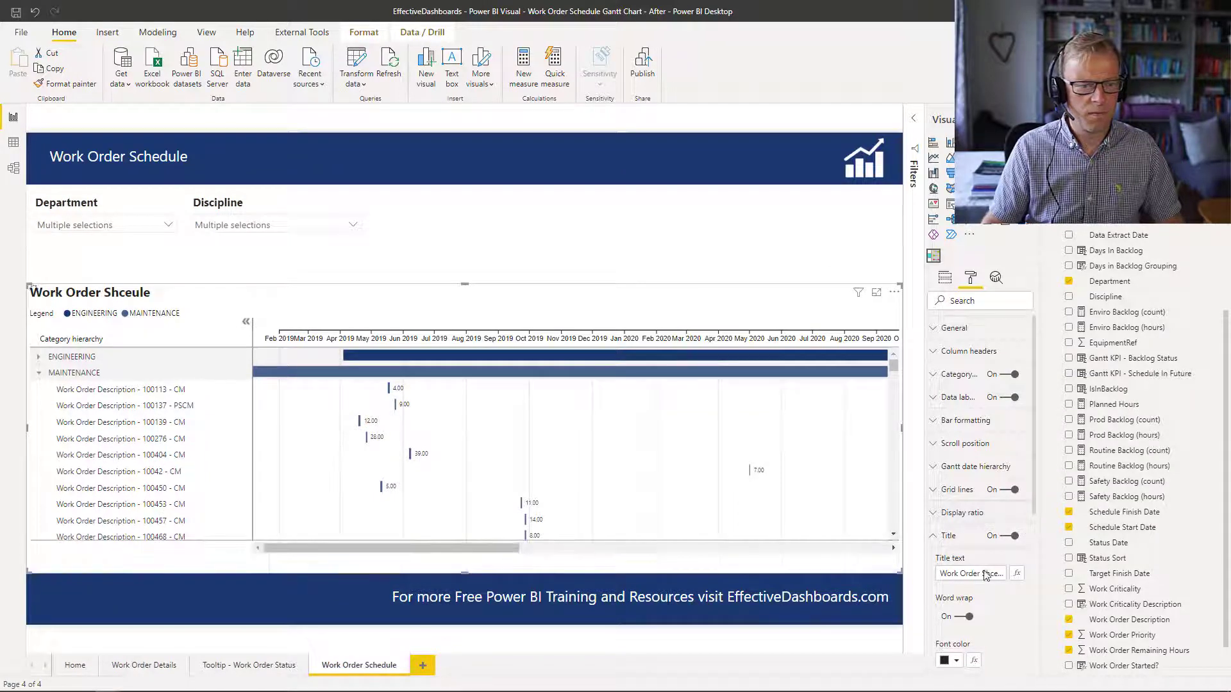
left_click_drag(983, 575, 1033, 574)
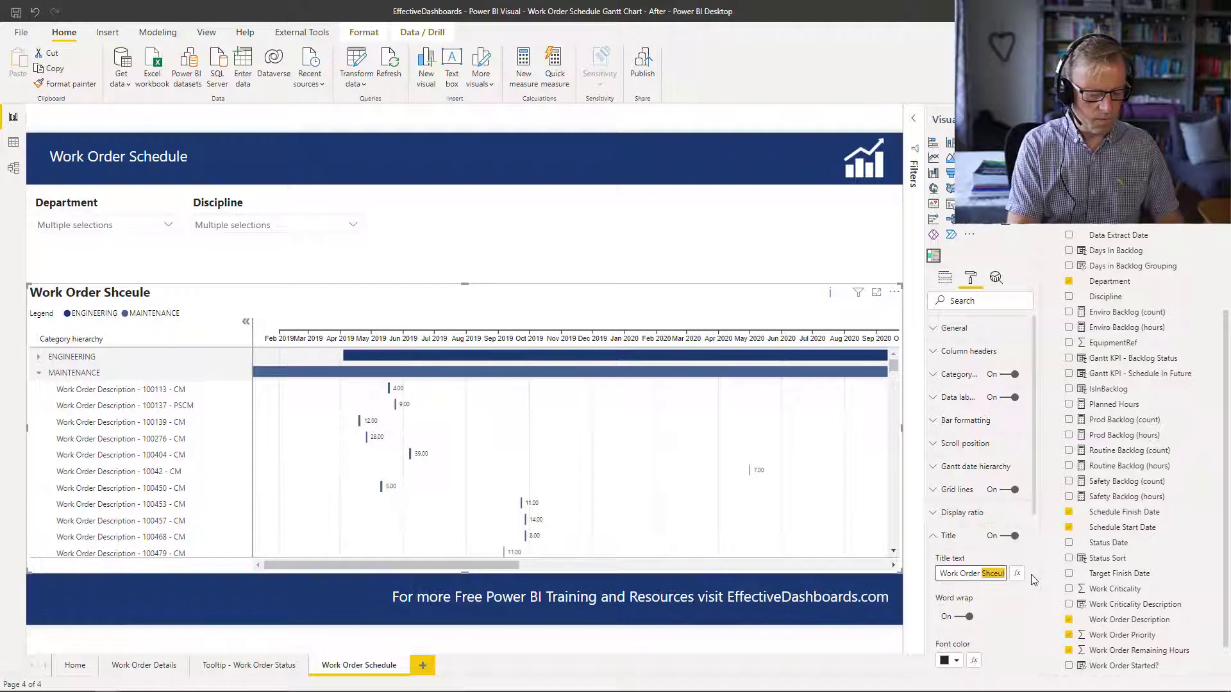
type("Sch")
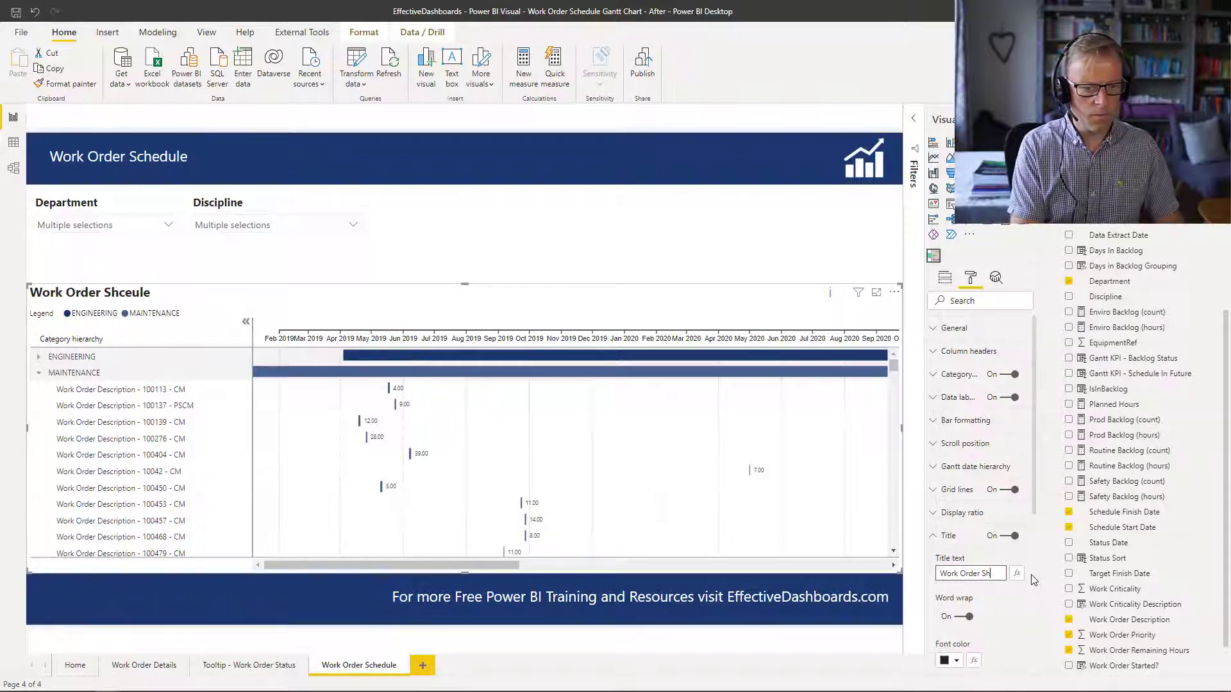
type("edule")
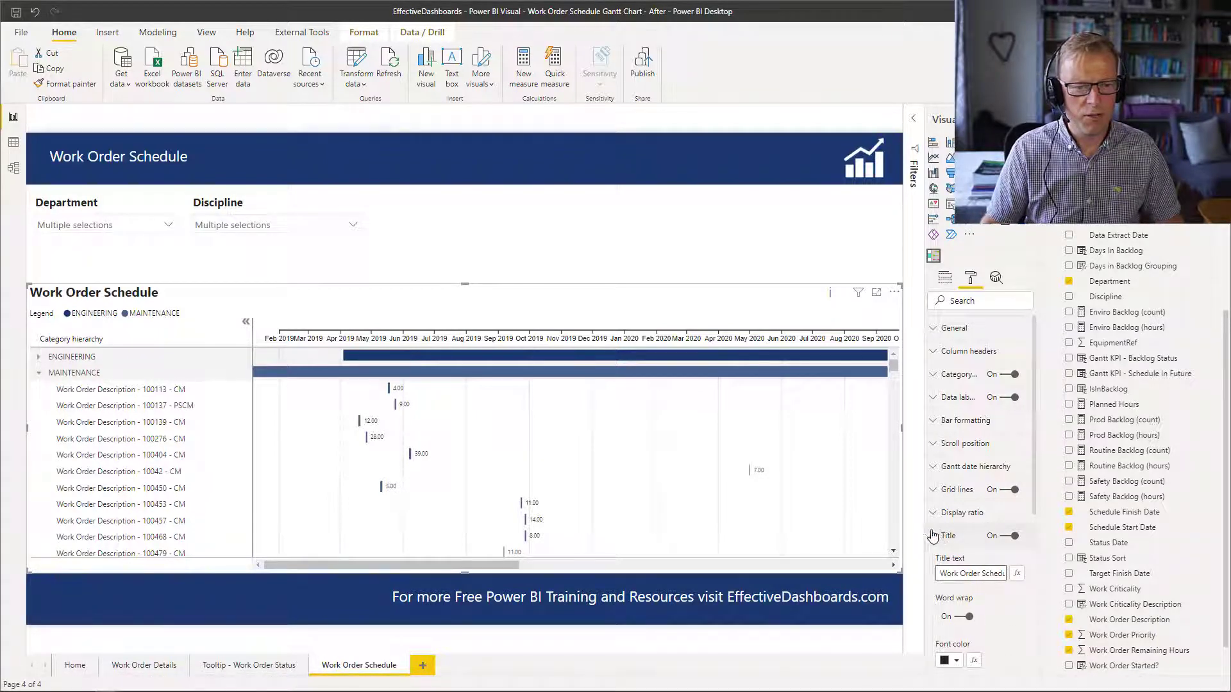
left_click_drag(1033, 492, 1036, 566)
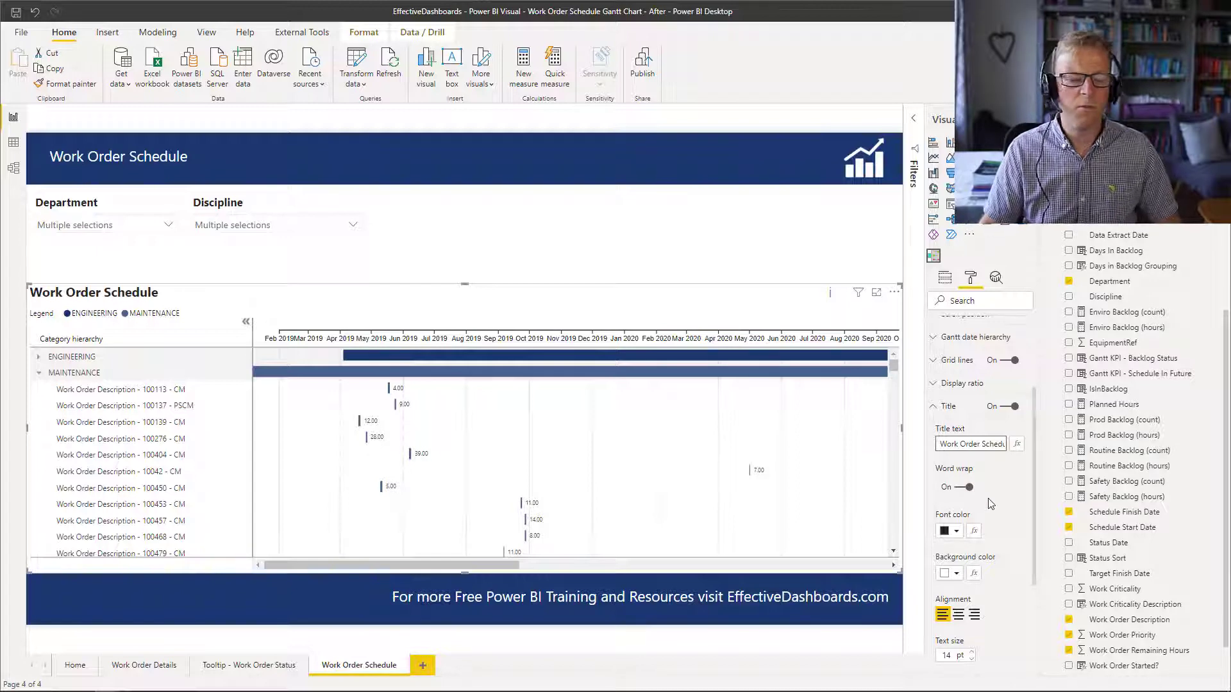
left_click(937, 408)
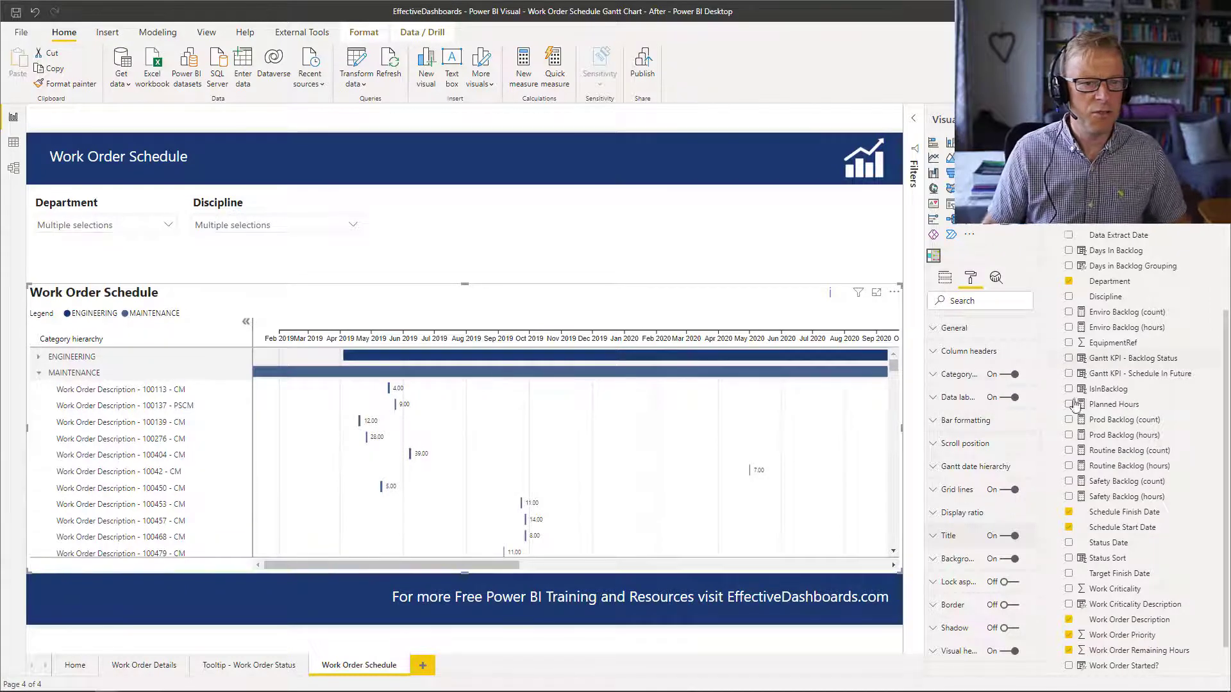
Step: Review the formula of the Gantt KPI - Backlog Status column and add the column as a KPI of the Gantt chart
left_click(945, 279)
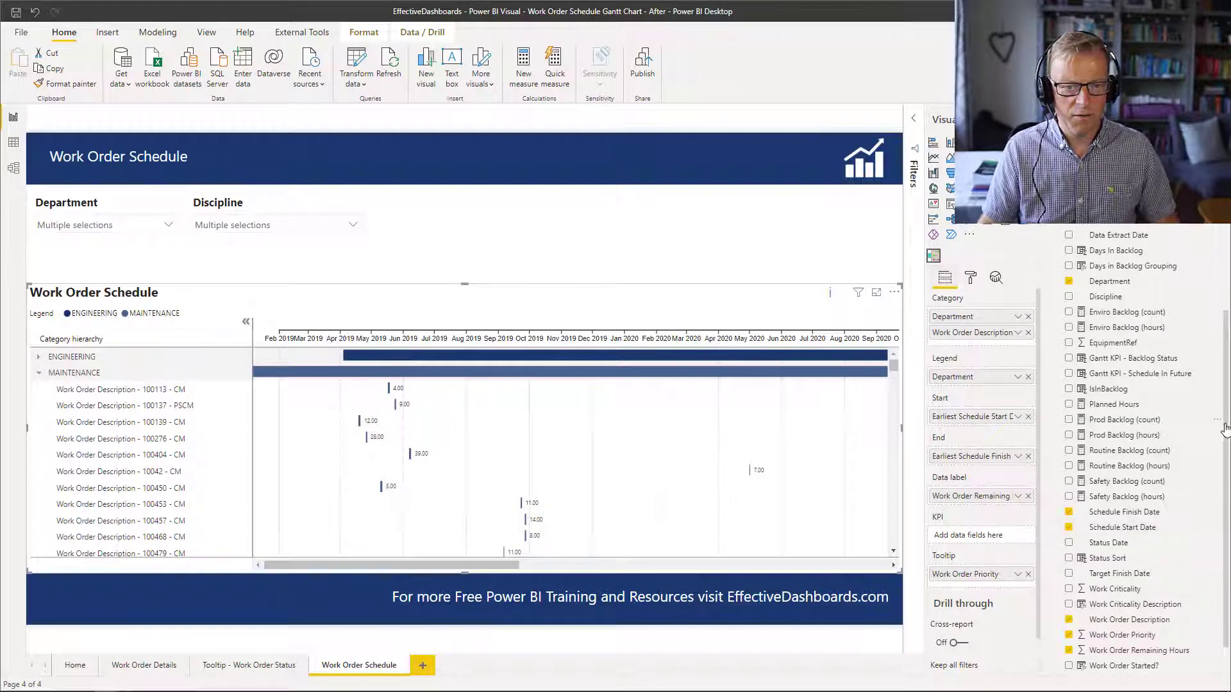
scroll(1226, 428, "down", 1)
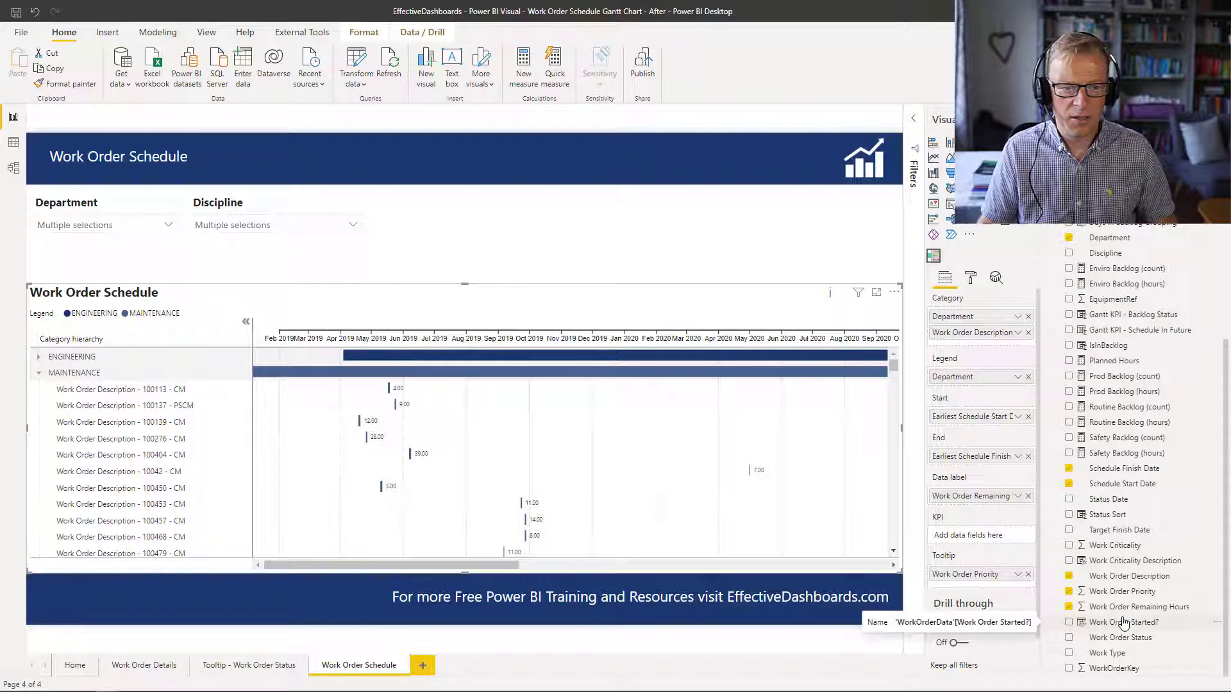
left_click(1136, 318)
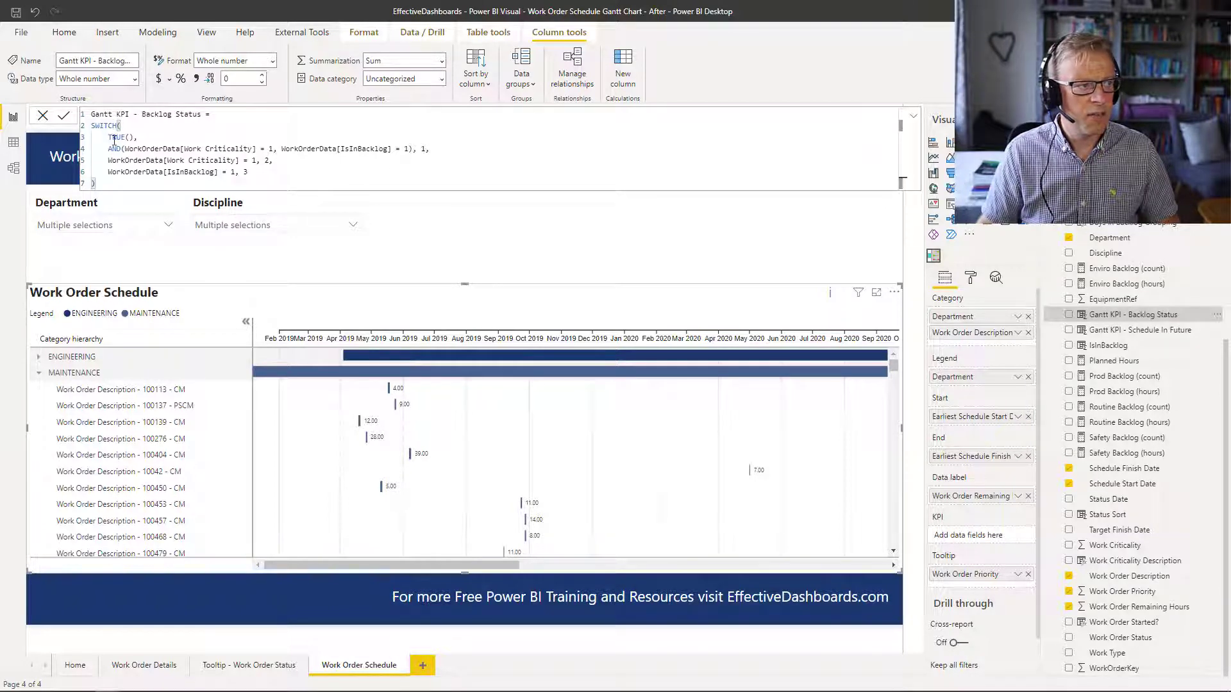
left_click(259, 171)
scroll(258, 171, "up", 2, "ctrl")
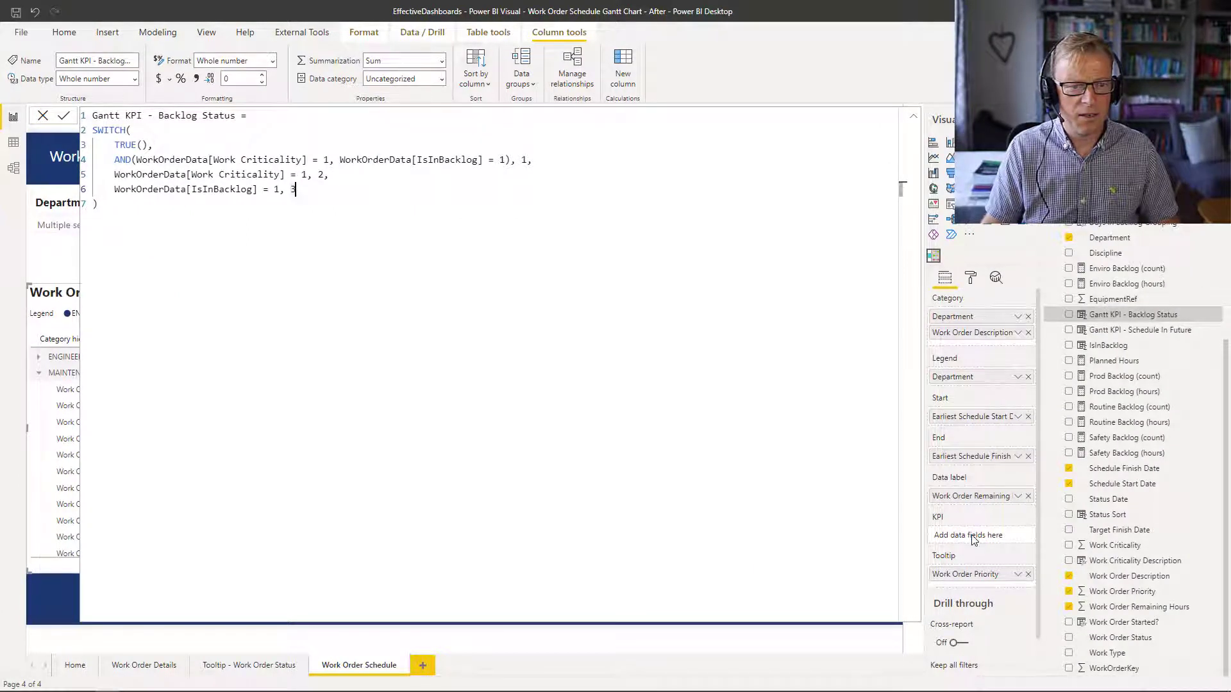
left_click_drag(1135, 314, 988, 536)
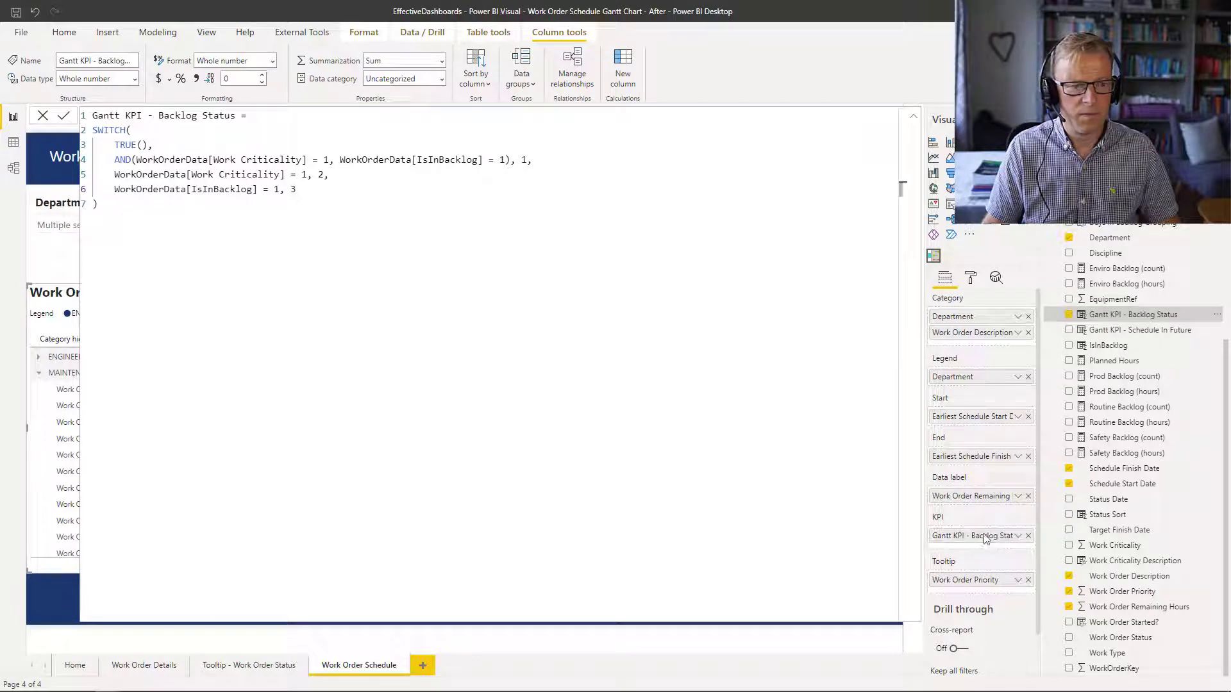
left_click(914, 119)
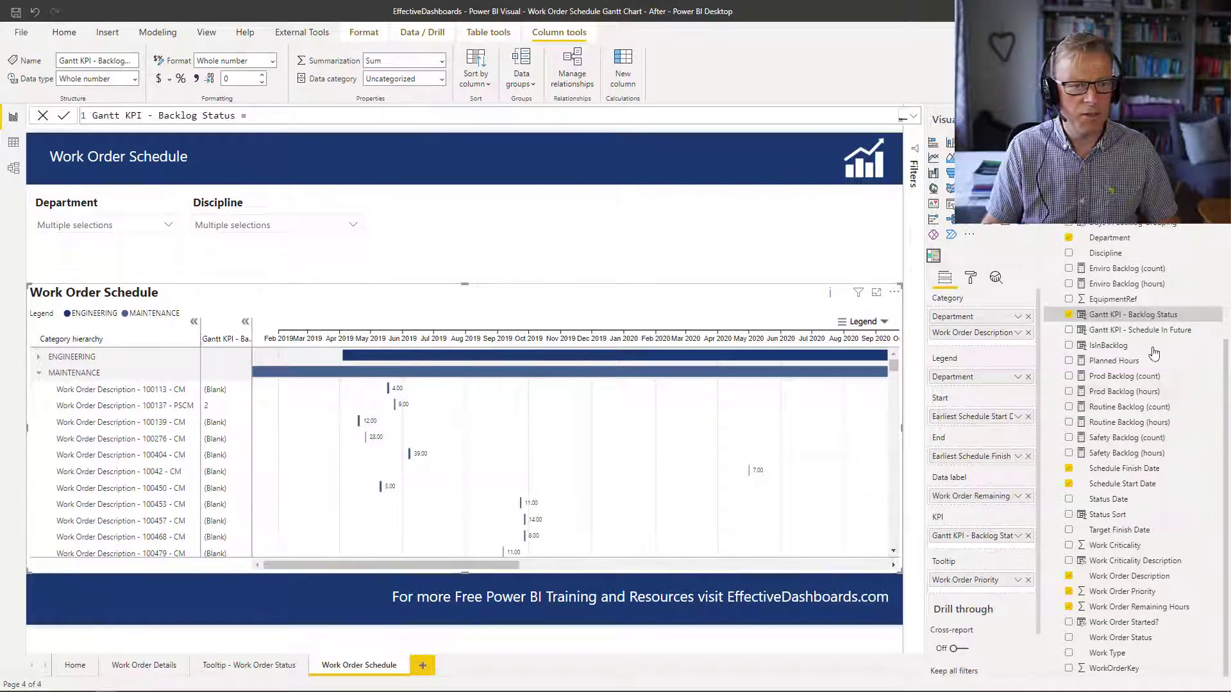
Step: Set the Gantt chart's display ratio to 40% to make room for the KPI column
left_click(971, 278)
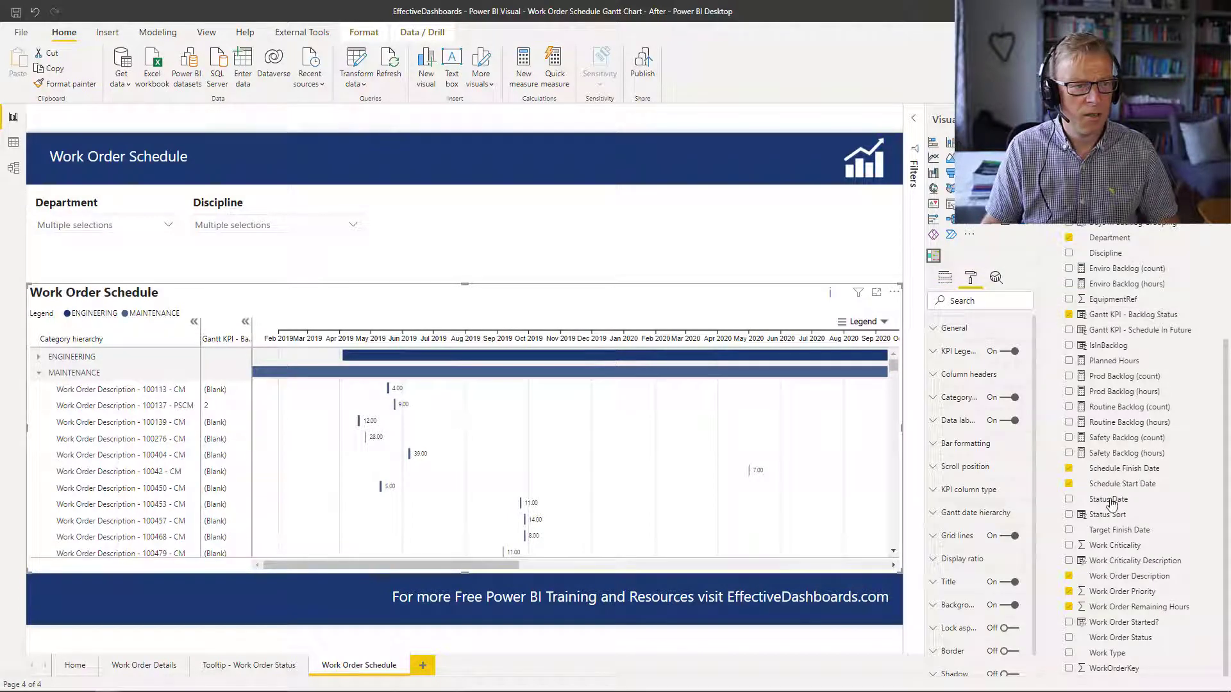
left_click(941, 561)
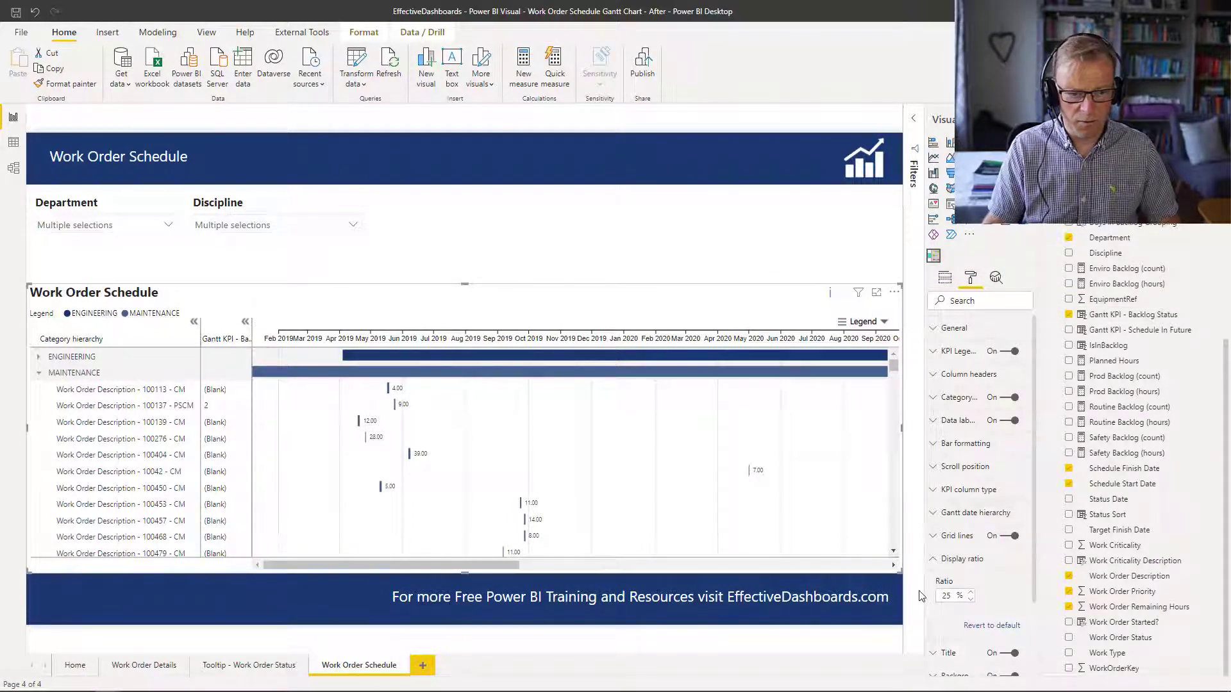
double_click(946, 597)
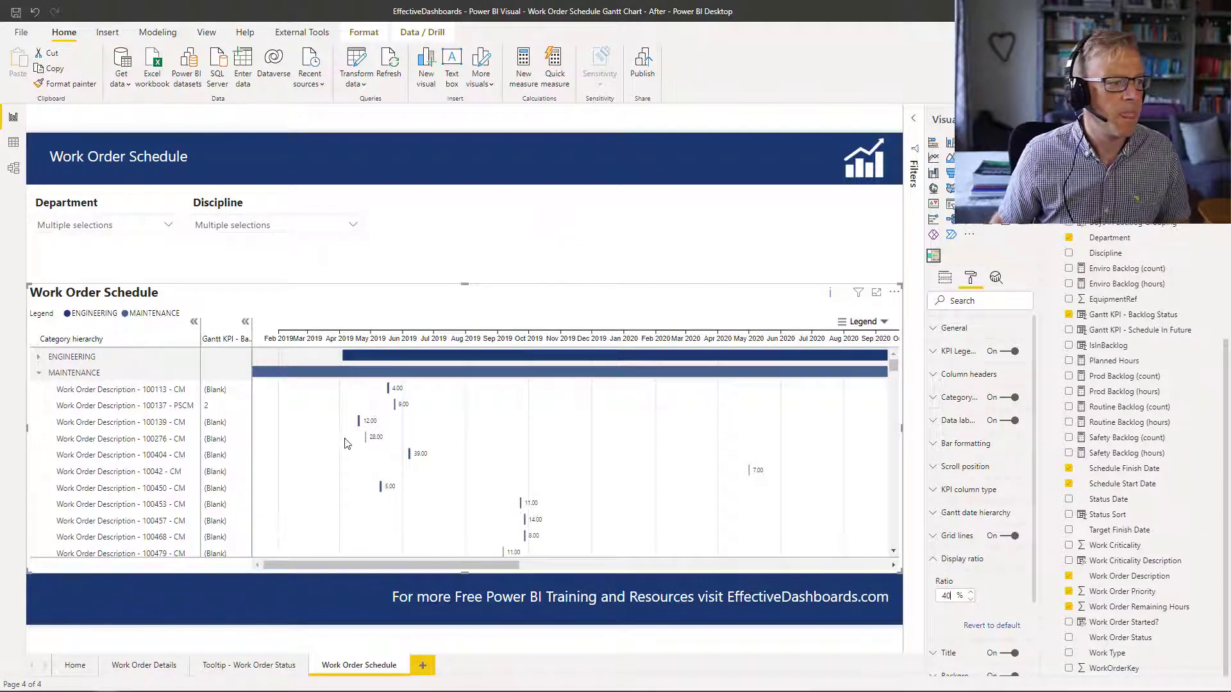
left_click(196, 340)
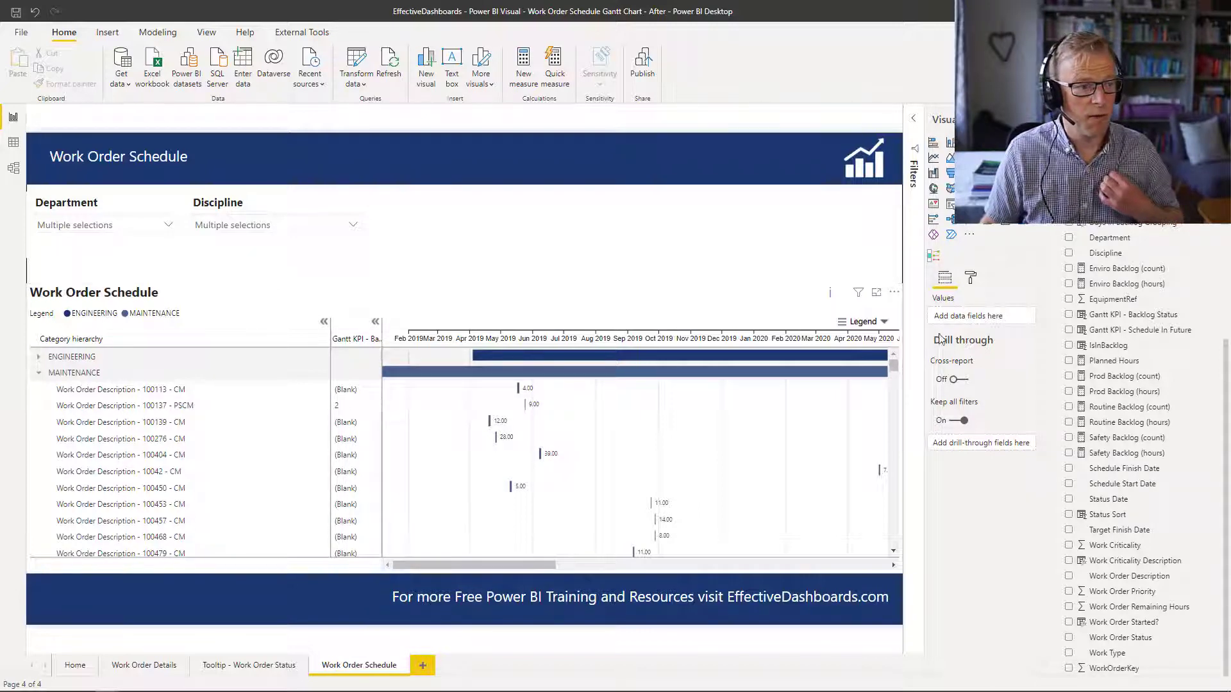
left_click_drag(893, 370, 905, 343)
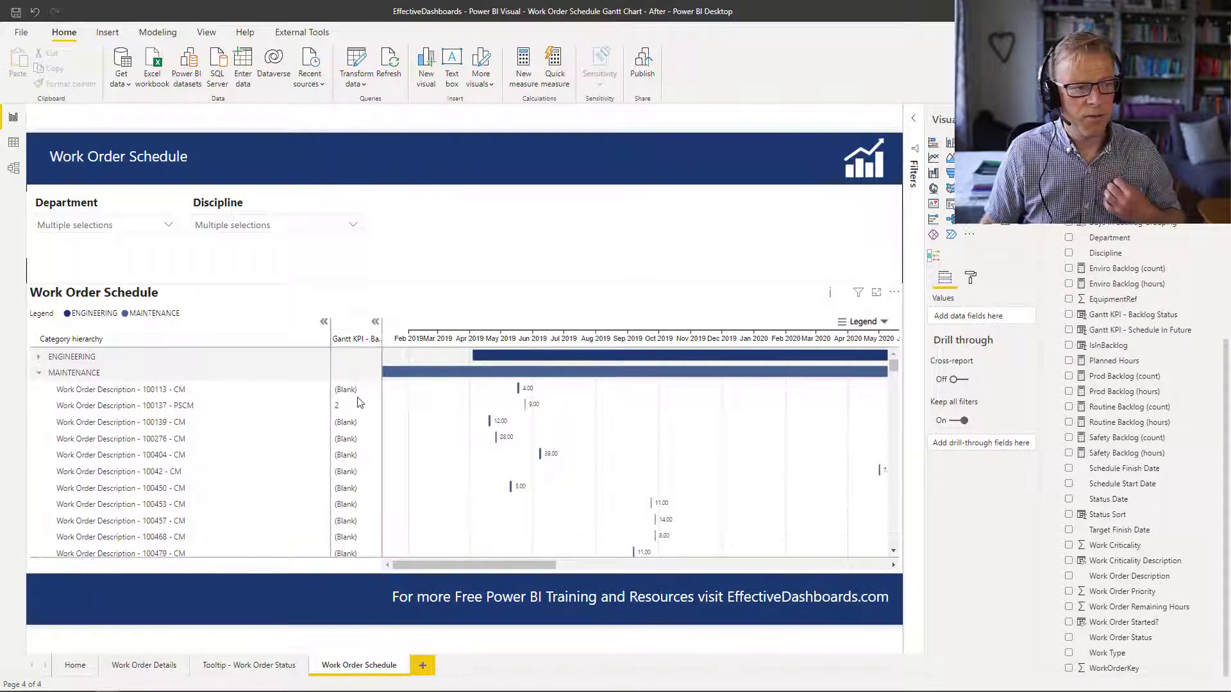
Step: Examine the KPI column type setting for Backlog Status in the Gantt chart's formatting options
left_click(972, 278)
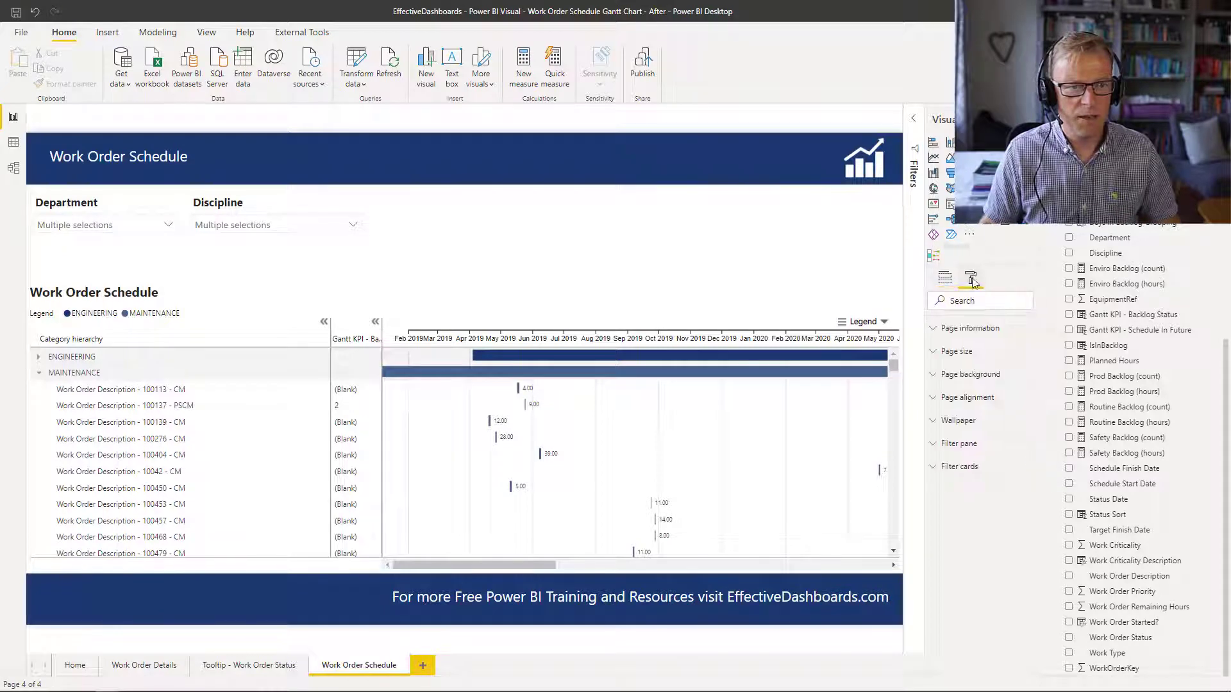
left_click(634, 309)
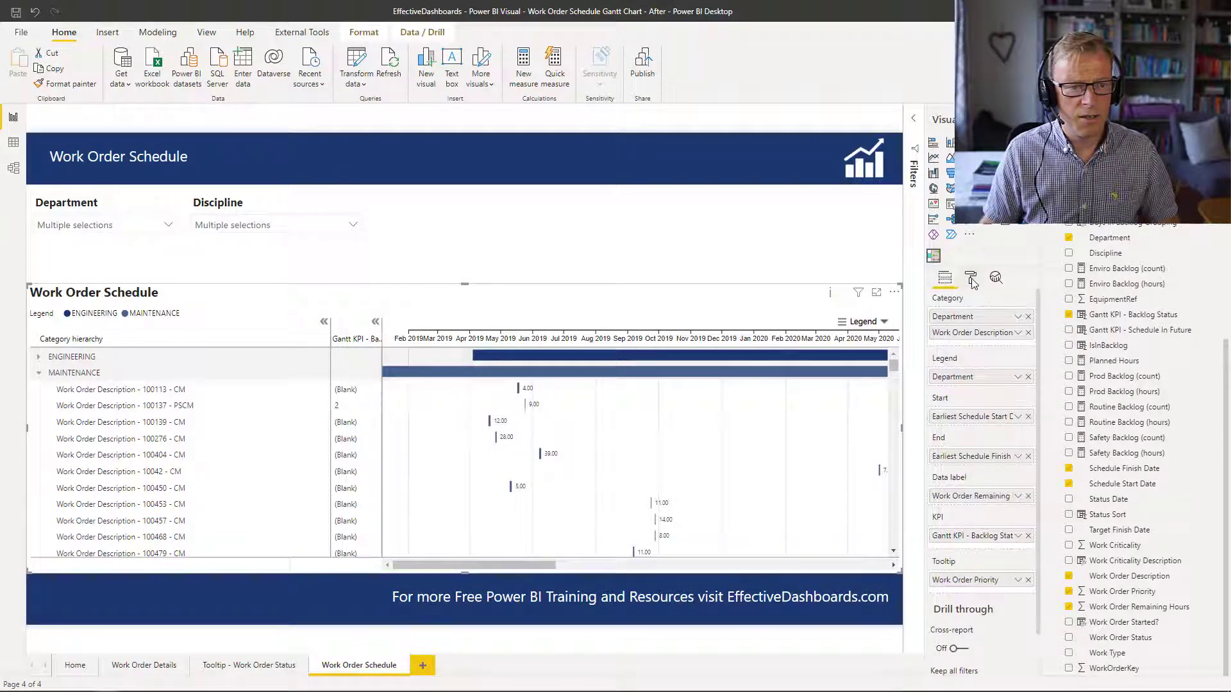
left_click(971, 280)
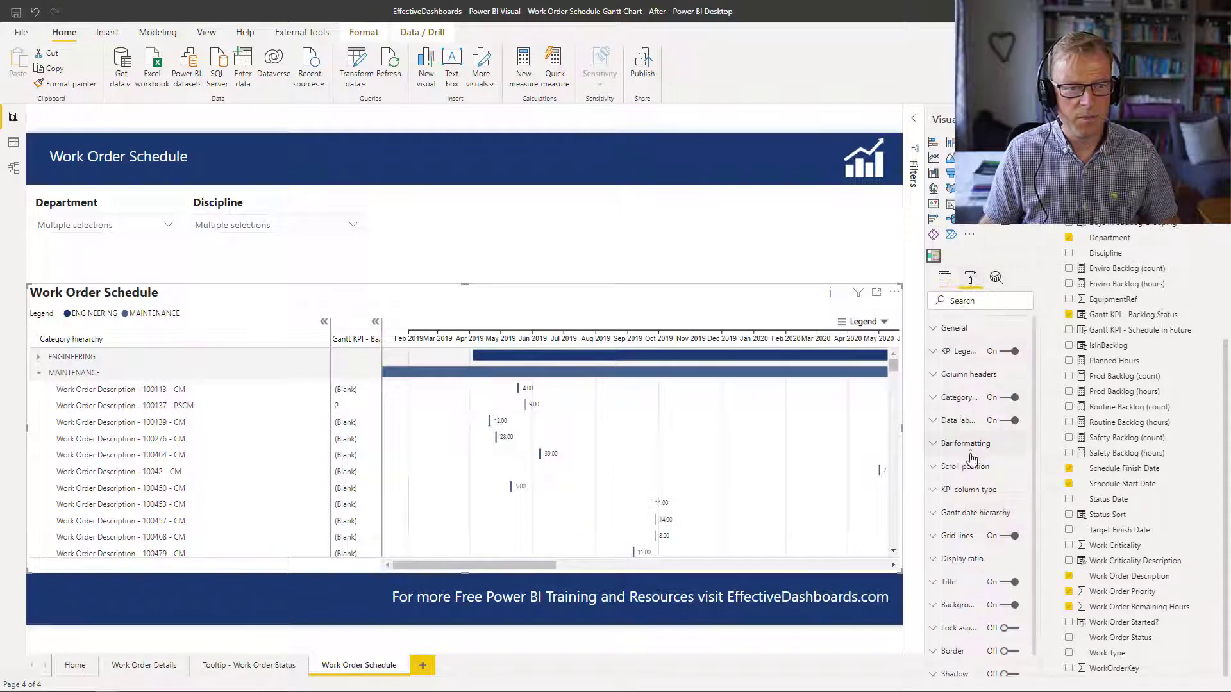
left_click(963, 491)
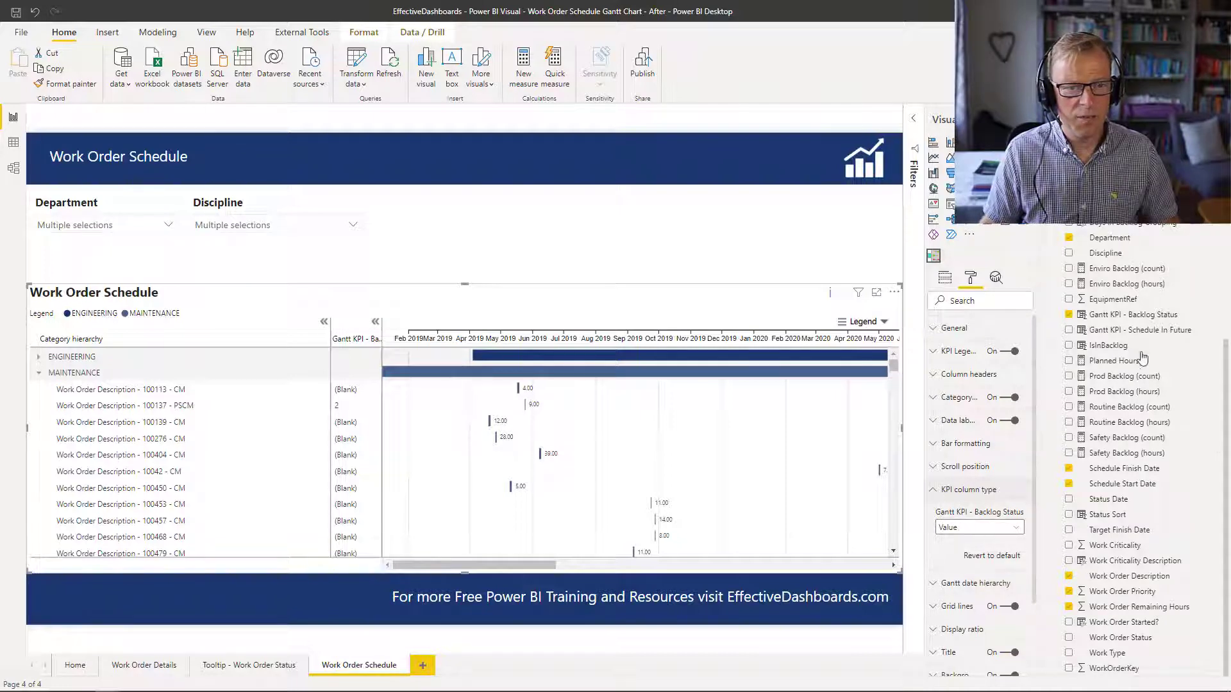
Step: Add Gantt KPI - Schedule In Future as a second KPI of the Gantt chart and review its formula
left_click(945, 278)
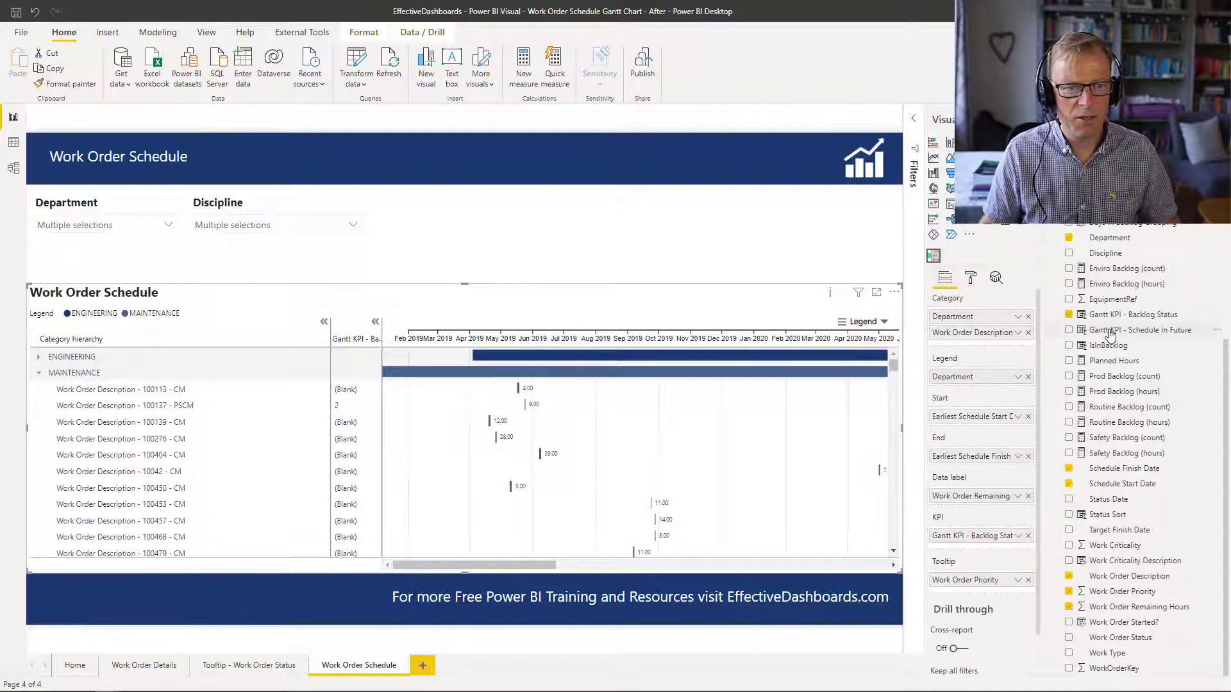
left_click_drag(1110, 333, 991, 548)
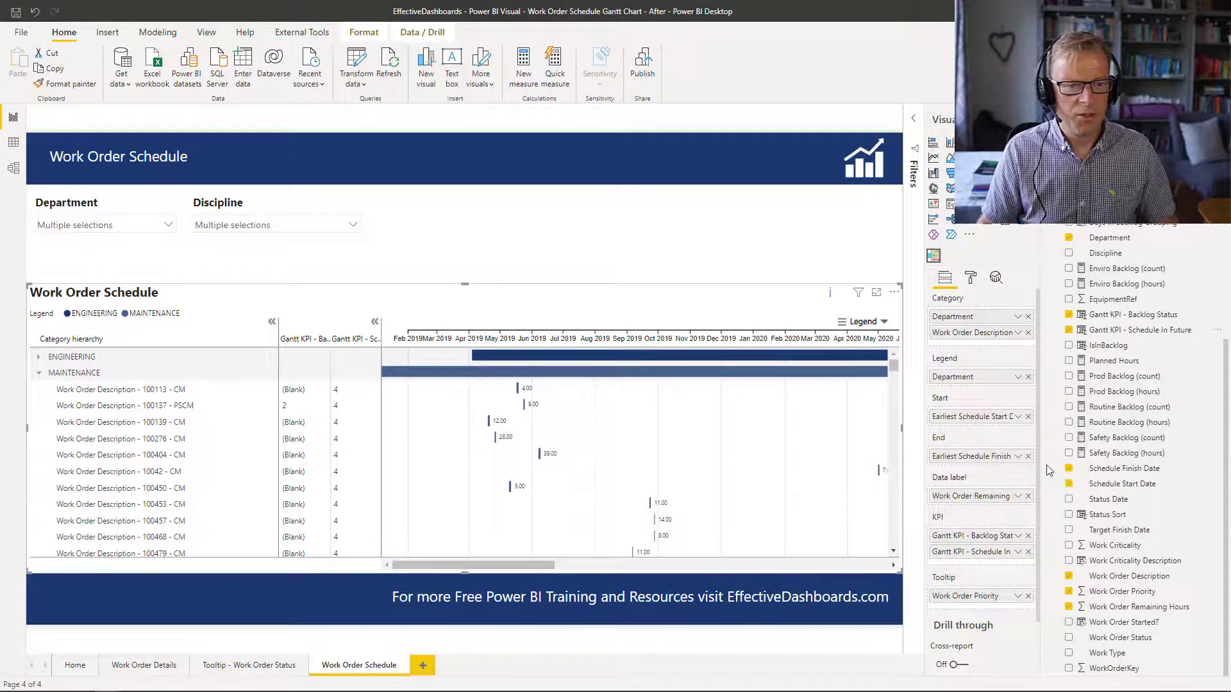
left_click(1106, 330)
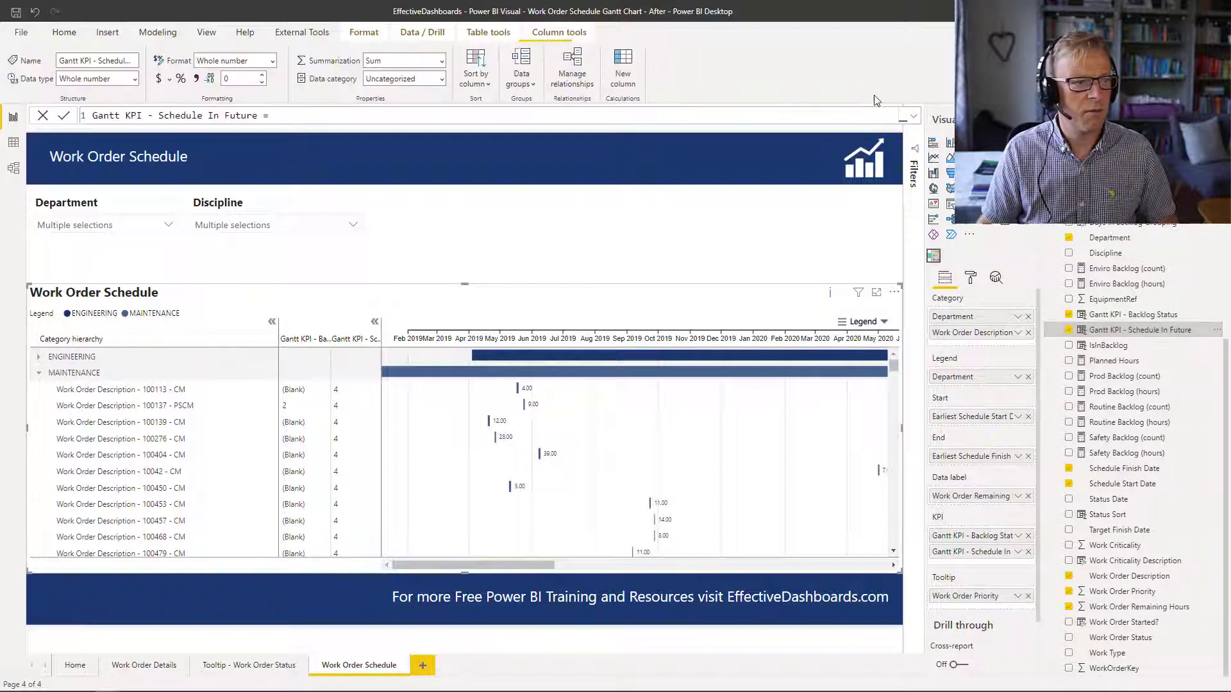
left_click(913, 116)
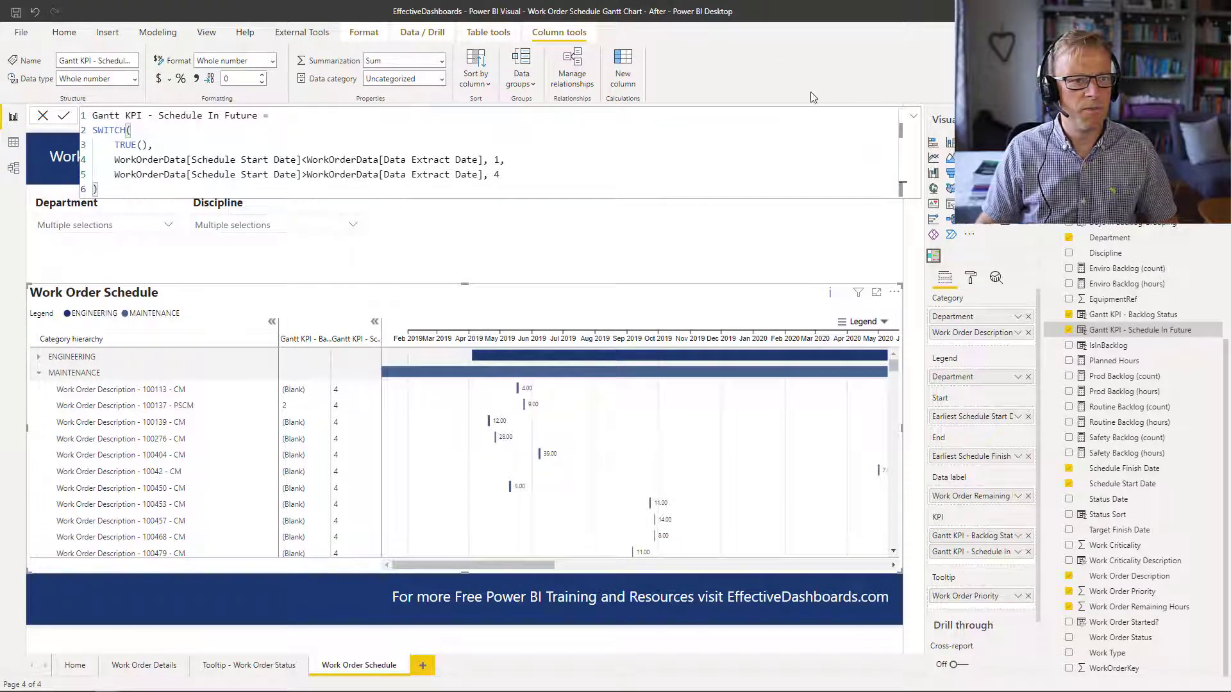
left_click(915, 122)
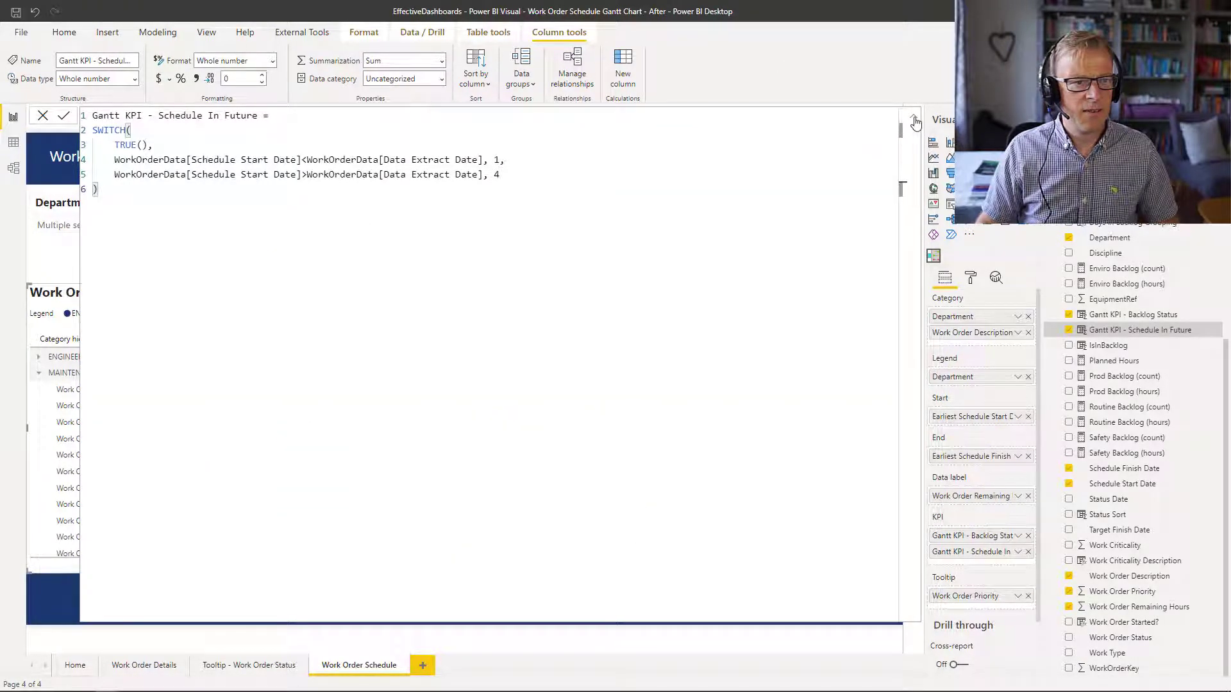
left_click(915, 122)
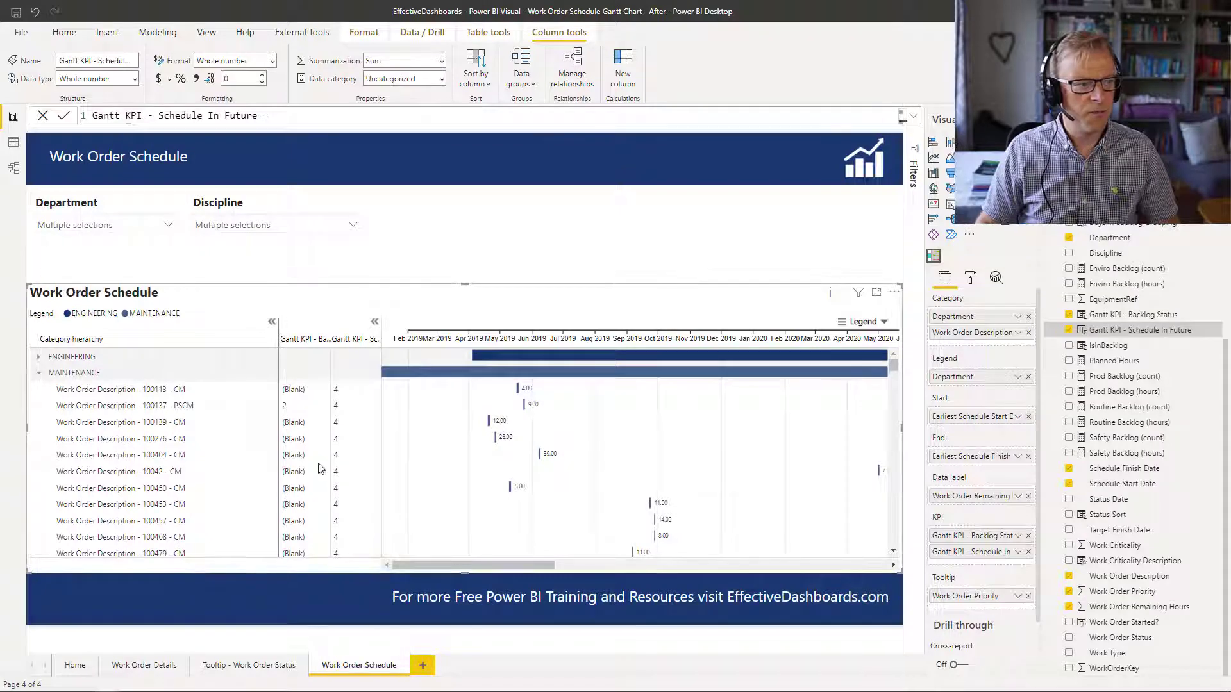
Step: Expand the Gantt chart's KPI legend and set the Backlog Status KPI column to Indicator after trying Type
left_click(866, 322)
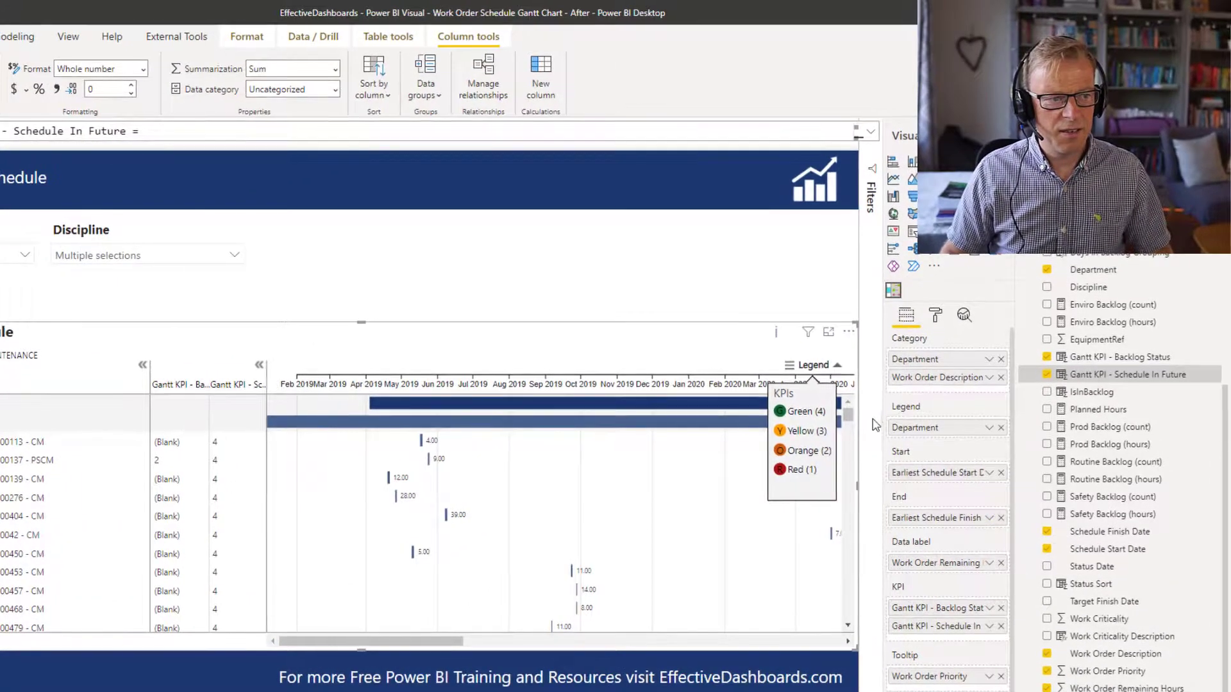
left_click(945, 324)
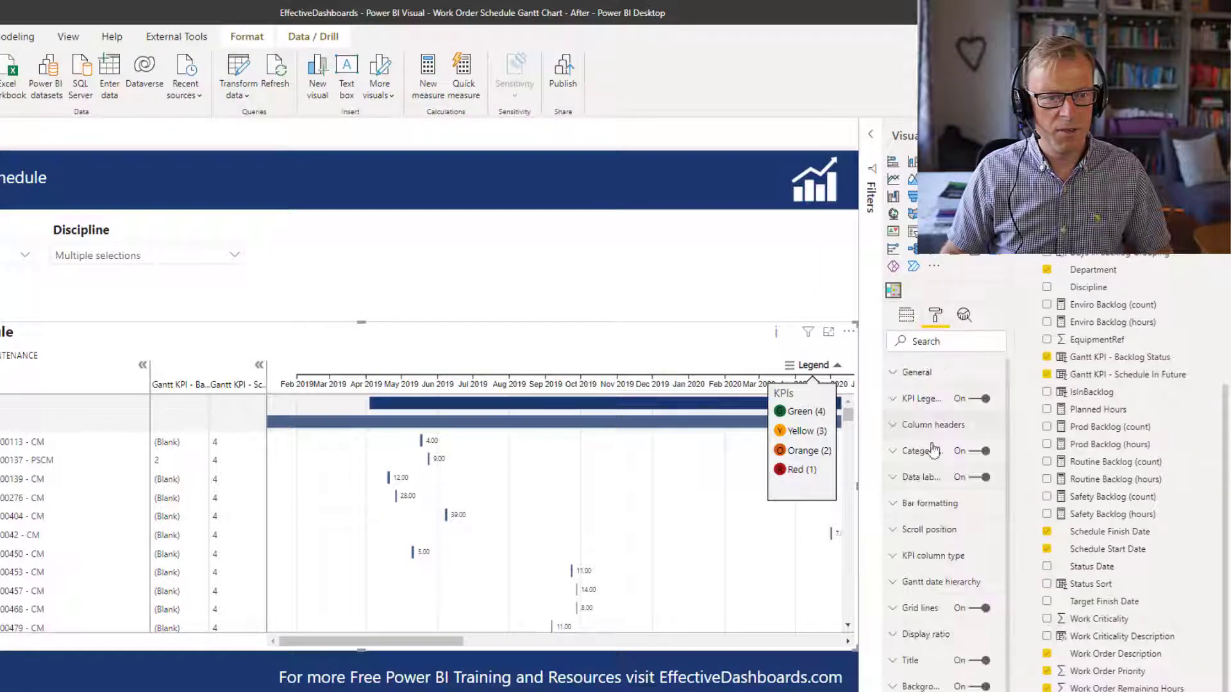
left_click(926, 556)
left_click(918, 601)
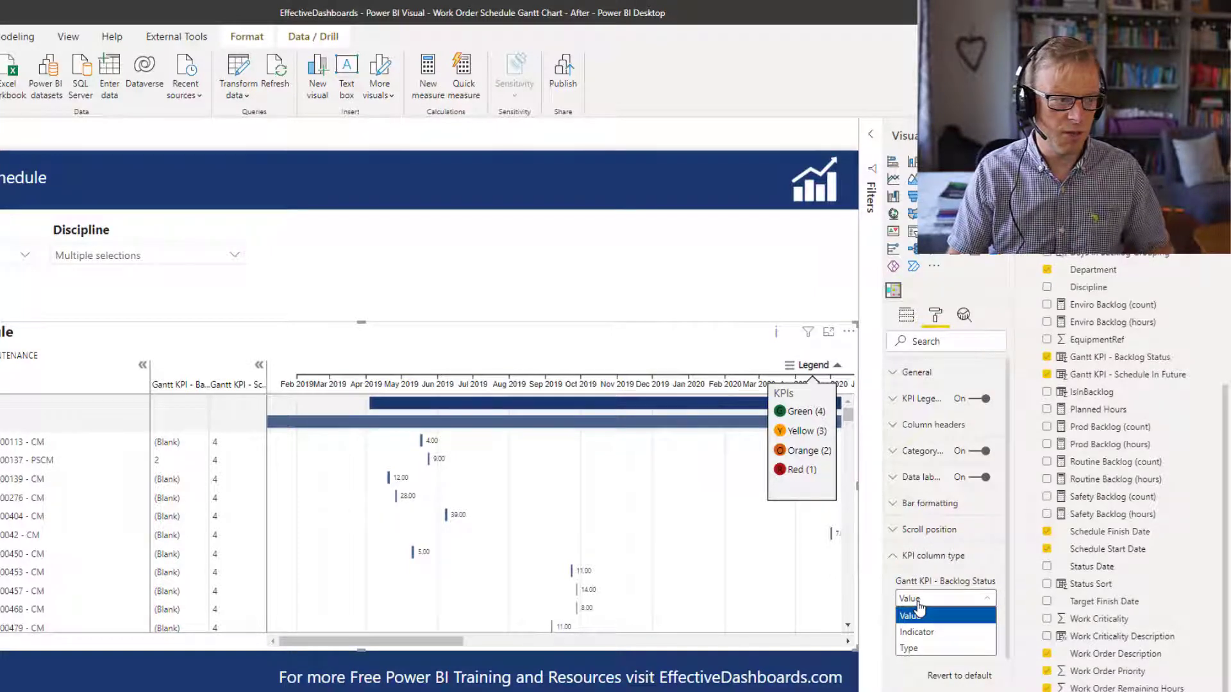
left_click(929, 649)
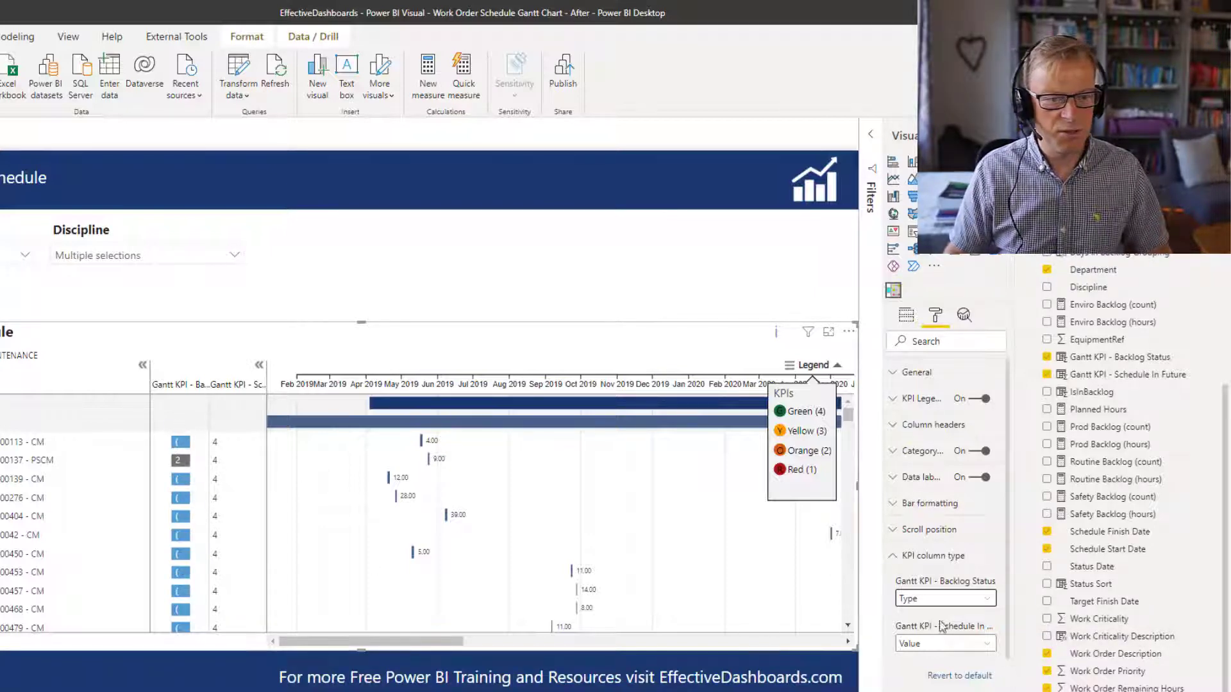
left_click(933, 600)
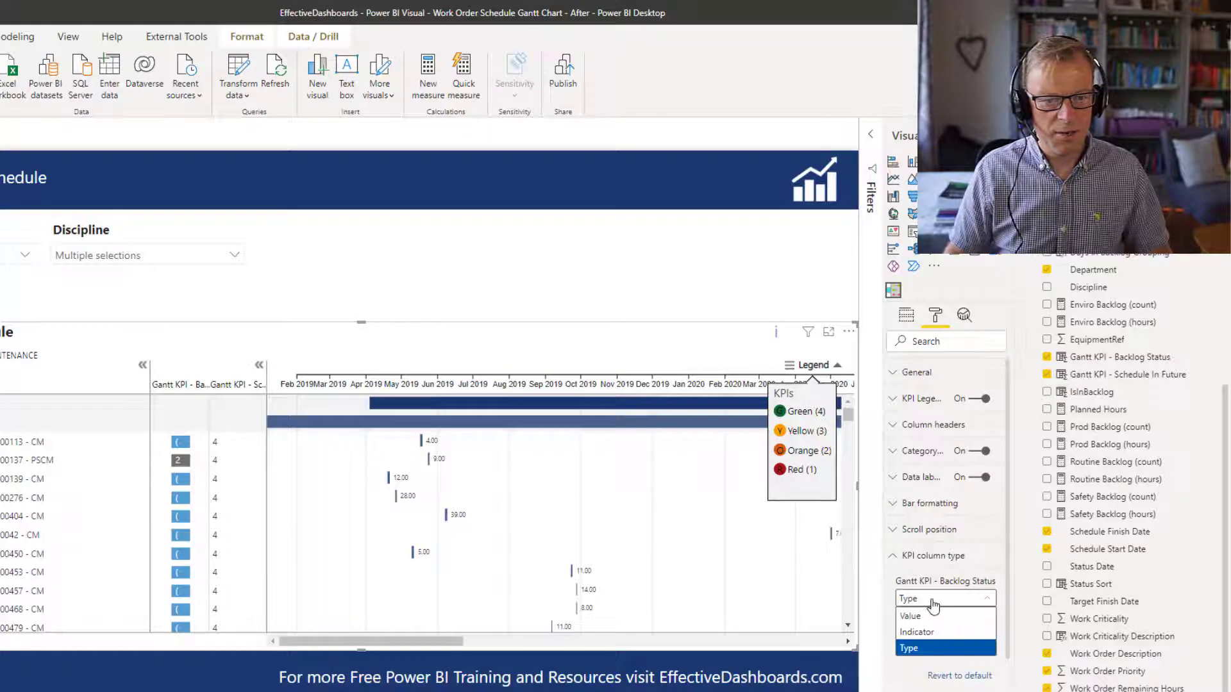
left_click(932, 633)
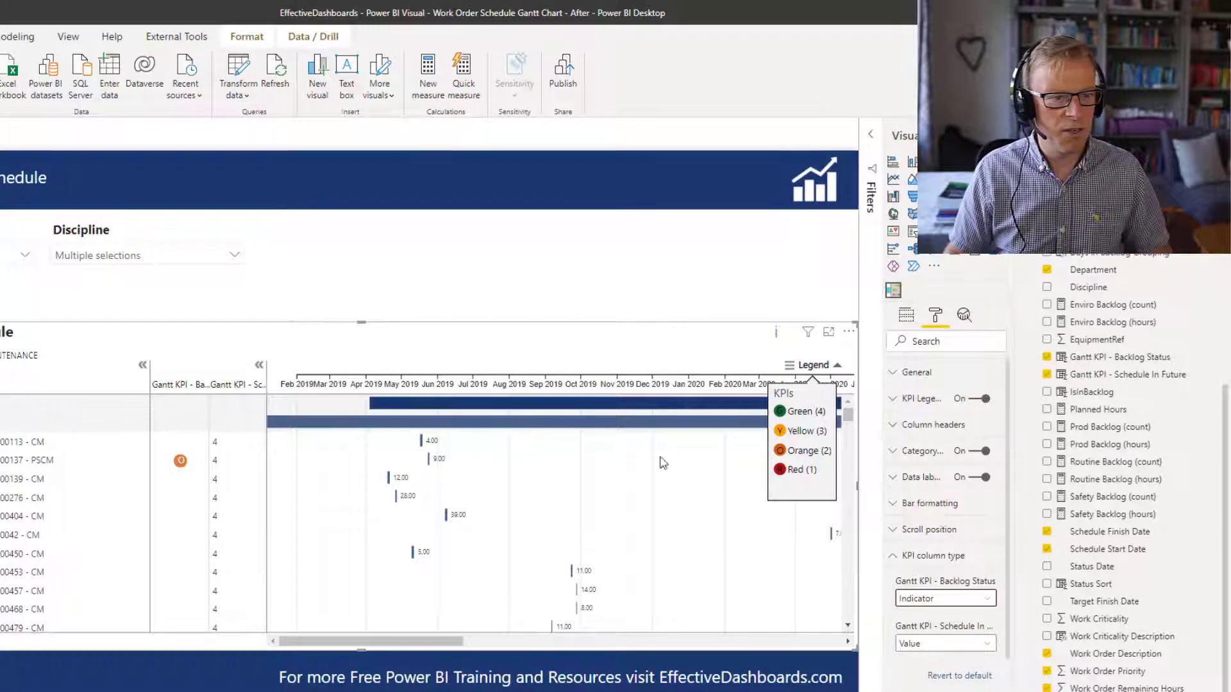
left_click_drag(844, 421, 846, 463)
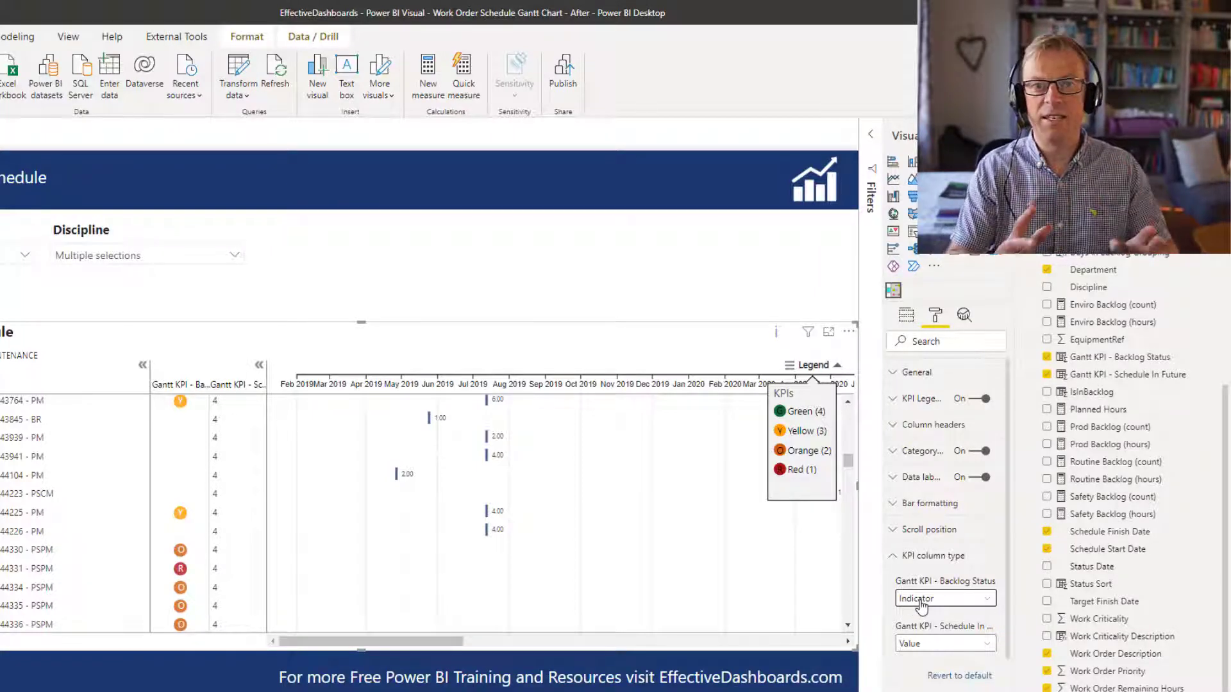
Step: Set the Schedule In Future KPI column to Indicator, check the work order rows against the KPI legend, and collapse the legend
left_click(939, 645)
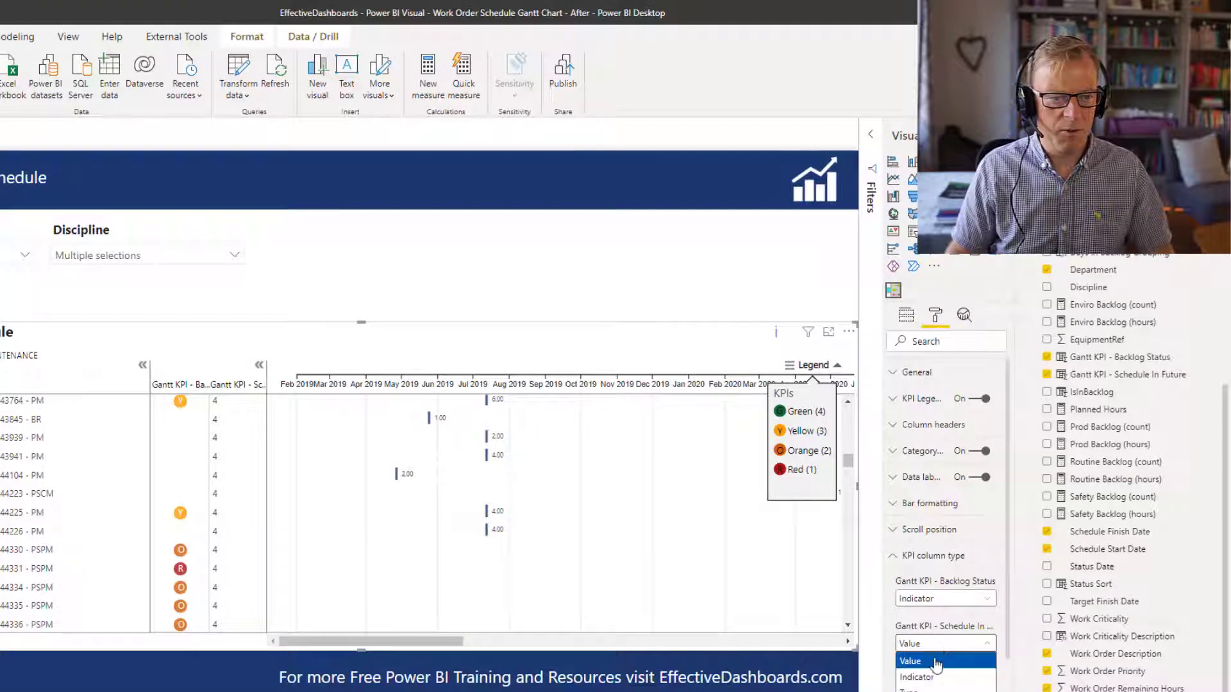
left_click(931, 679)
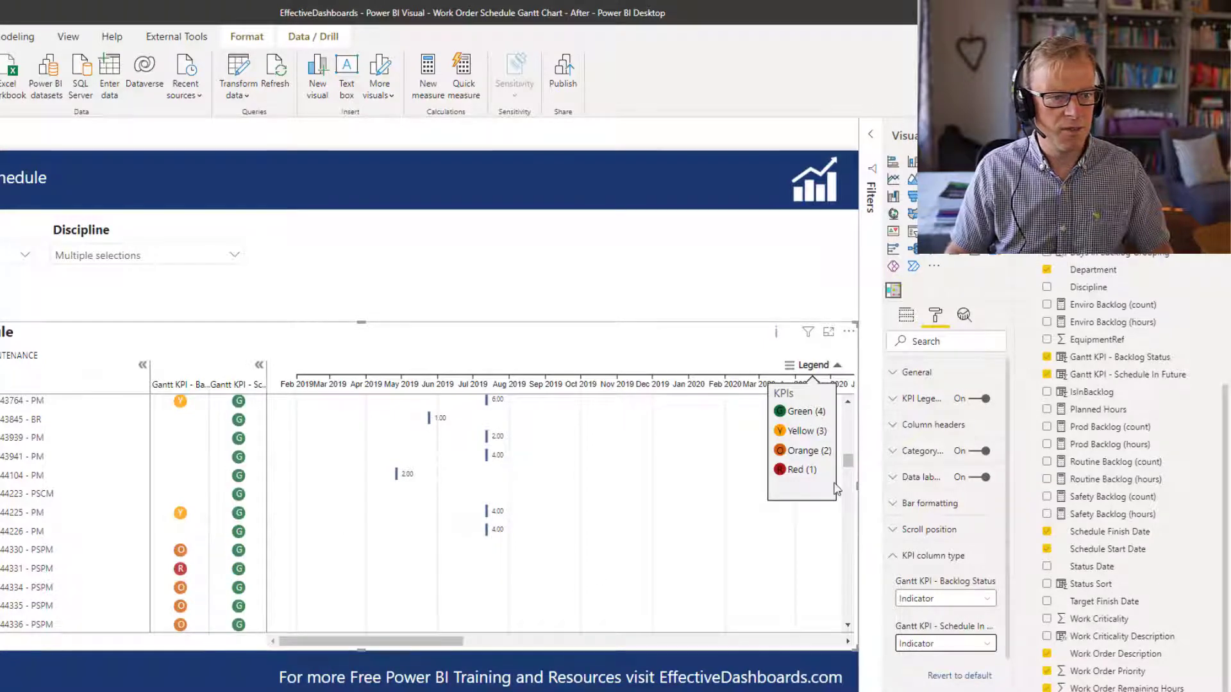
mouse_move(849, 463)
left_mouse_down()
mouse_move(859, 410)
mouse_move(855, 452)
left_mouse_up()
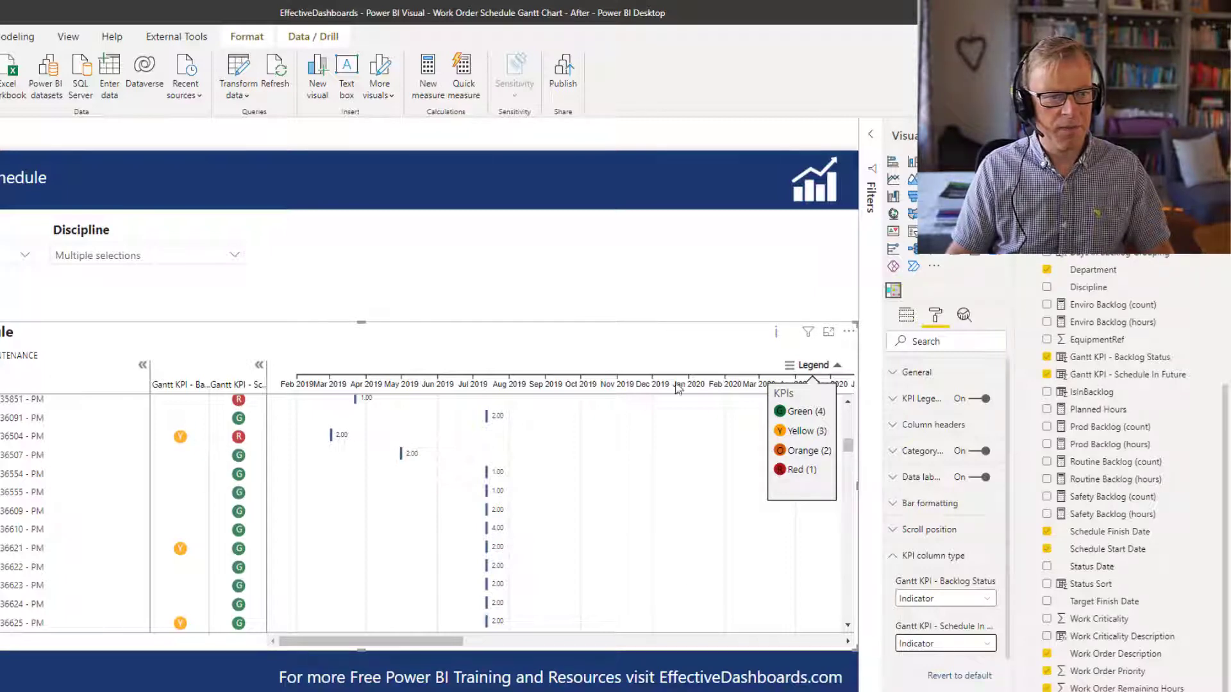
left_click(728, 278)
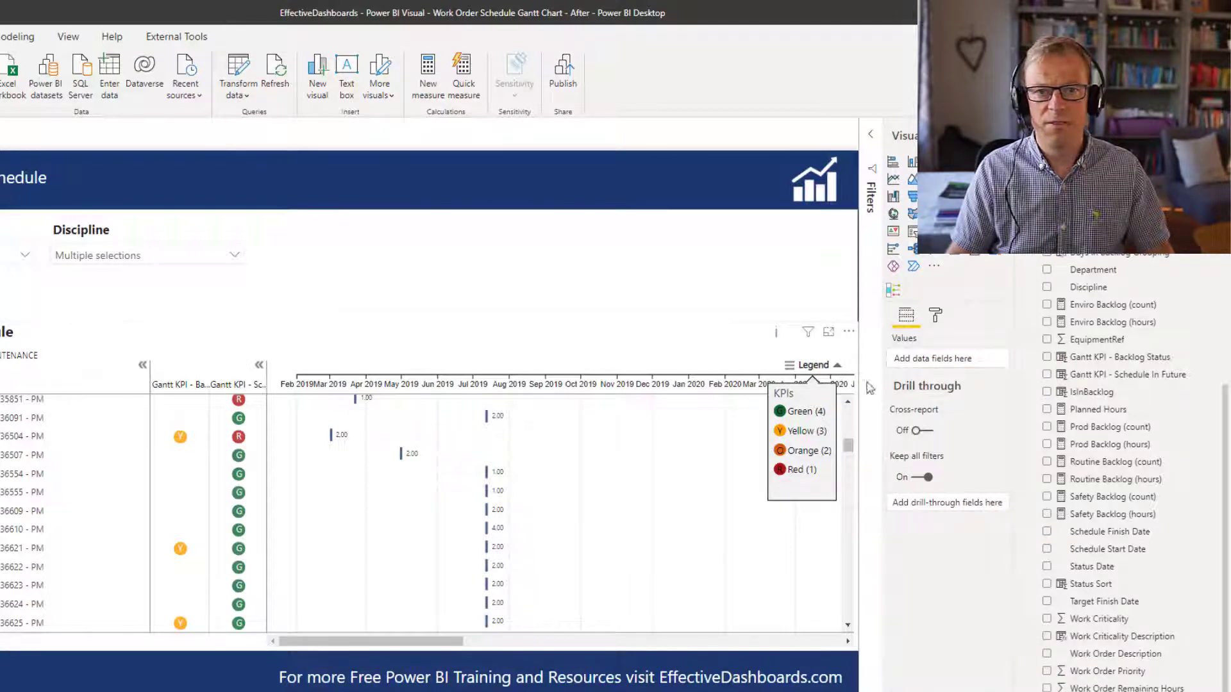
left_click(837, 366)
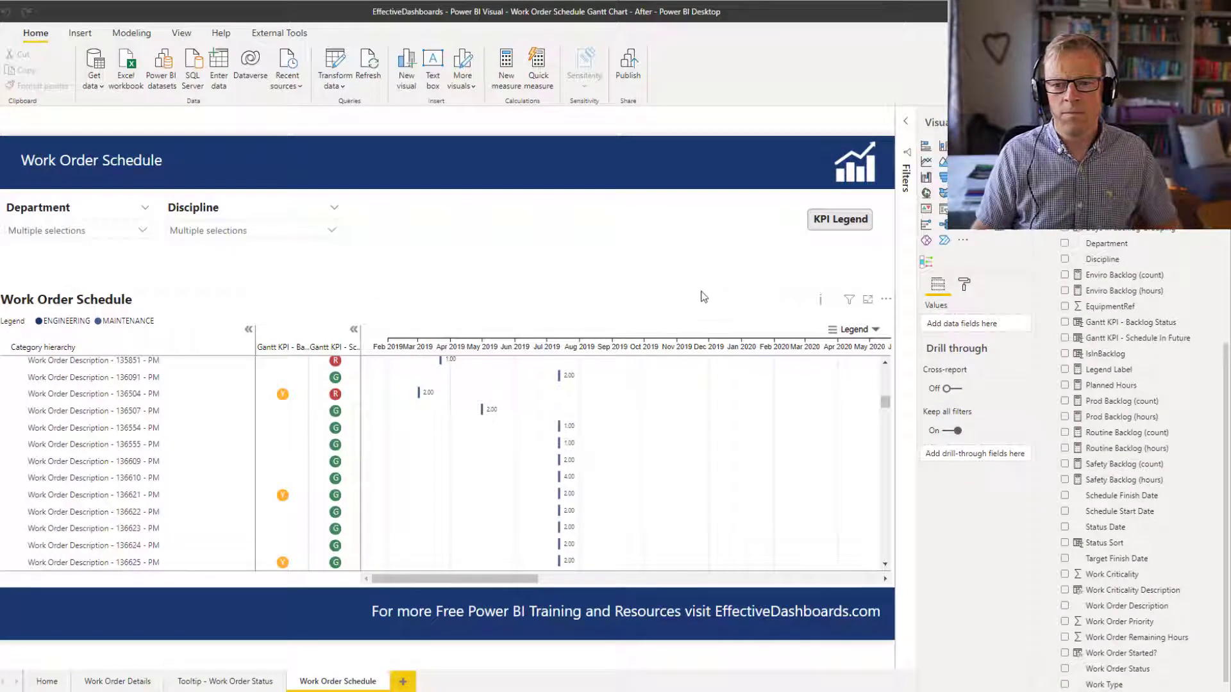
Step: Move the KPI Legend card down to just above the Gantt chart's legend control
left_click(837, 224)
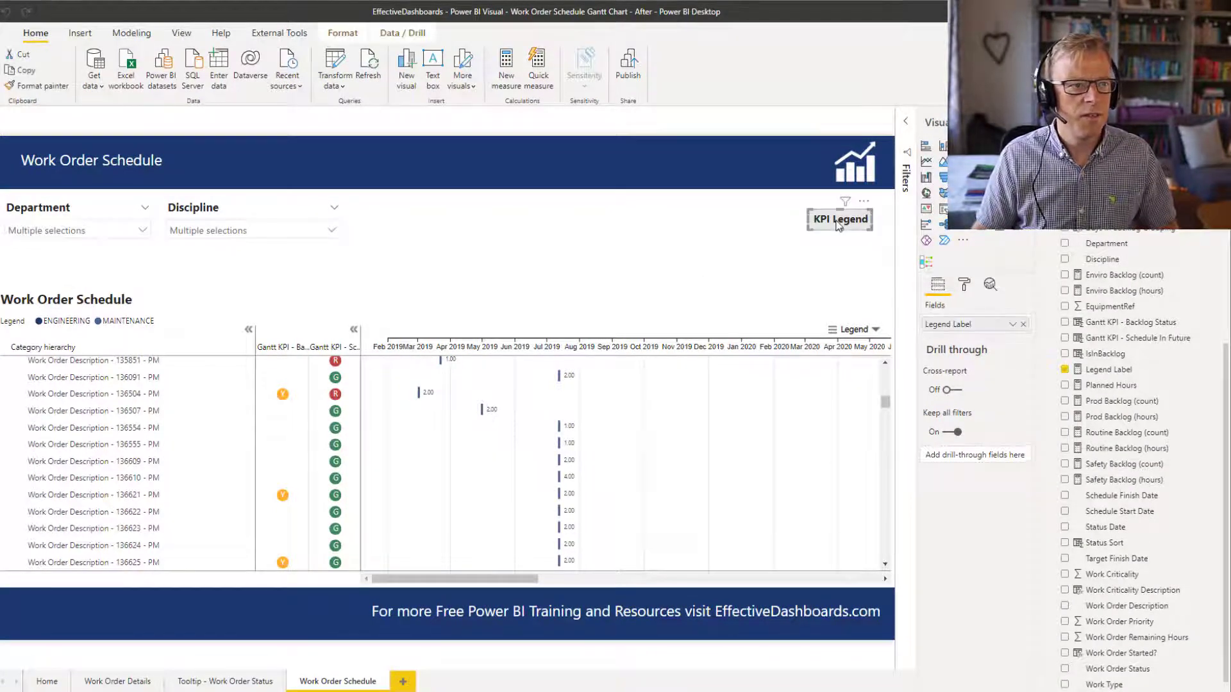
left_click_drag(837, 224, 831, 284)
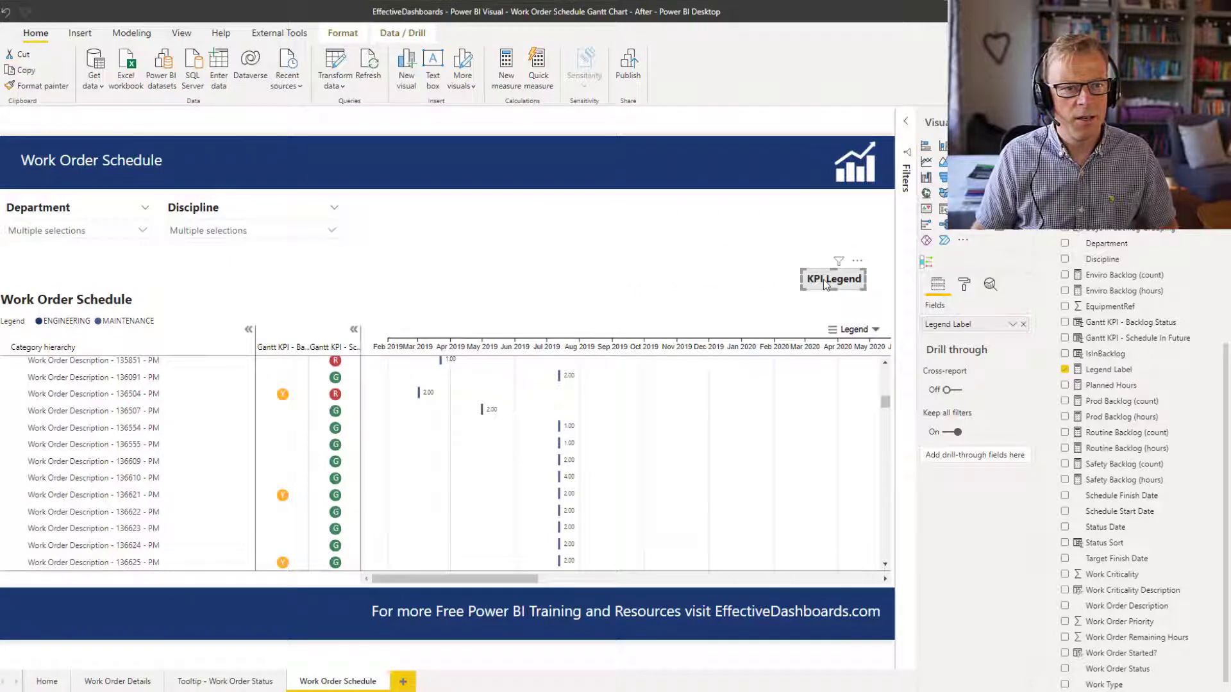
Step: Review the Legend Label measure's formula, and place the KPI Legend card at the far end of the Work Order Schedule title line
left_click(1113, 371)
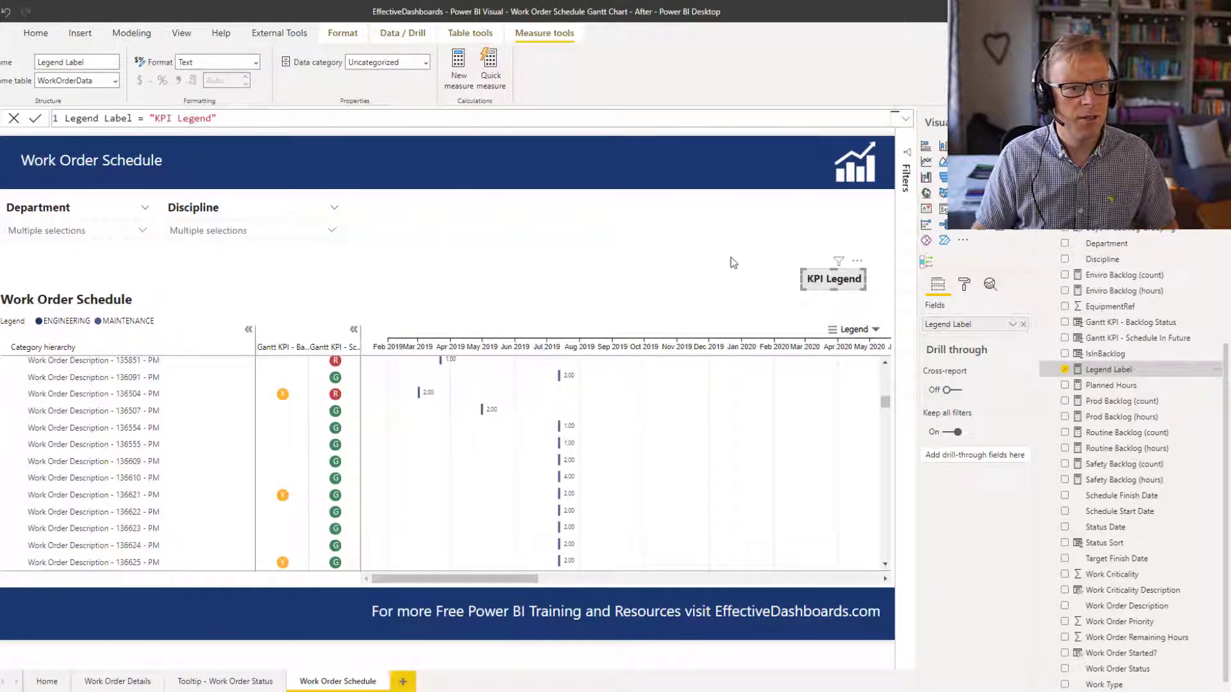
left_click(834, 278)
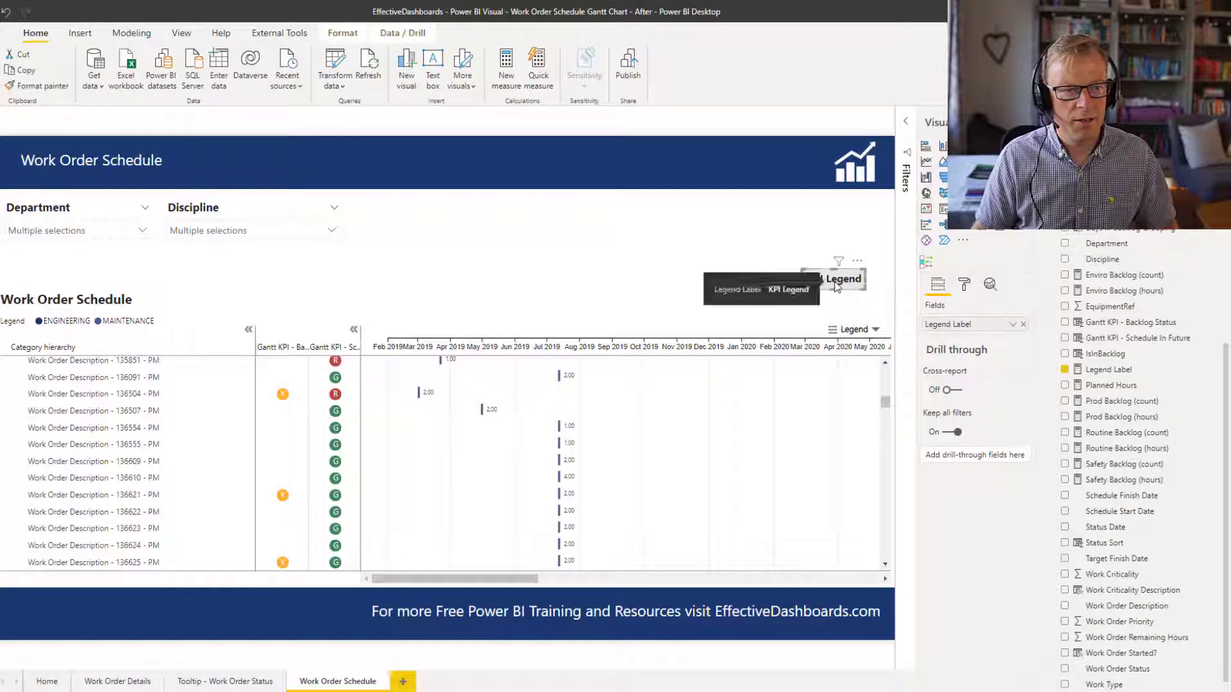
left_click_drag(822, 287, 235, 283)
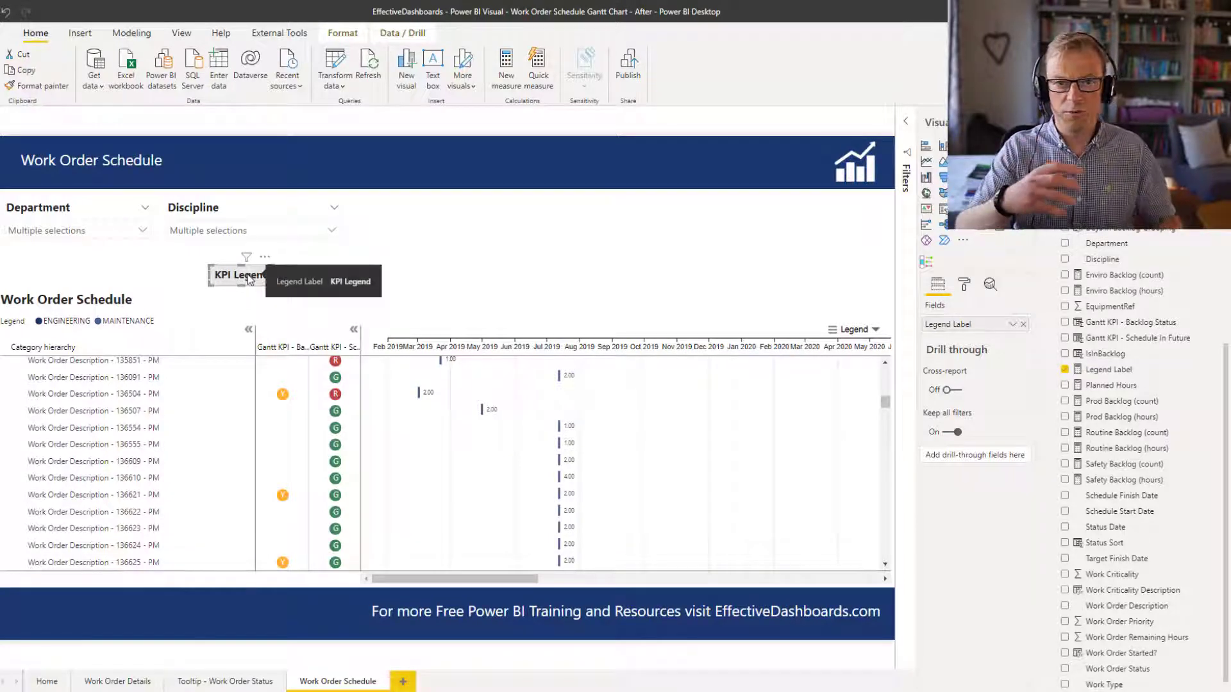
left_click_drag(249, 279, 865, 306)
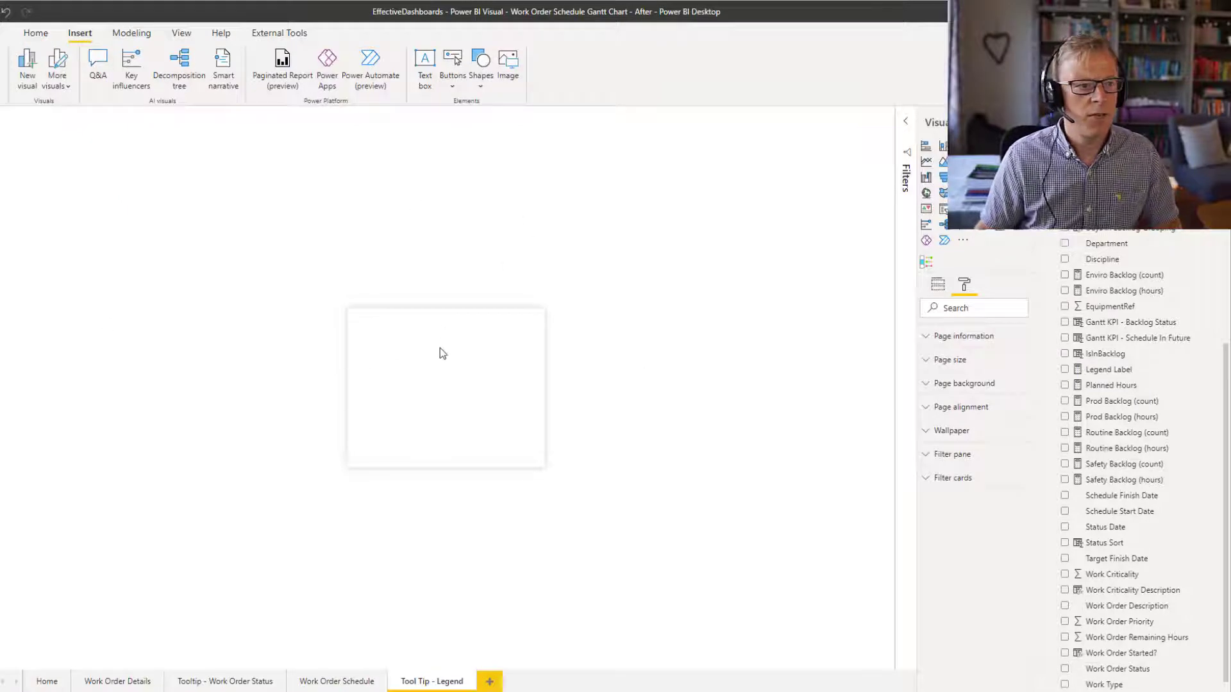
Step: Check the Tooltip setting of the Tool Tip - Legend page and insert the KPI Key image onto the page
left_click(949, 340)
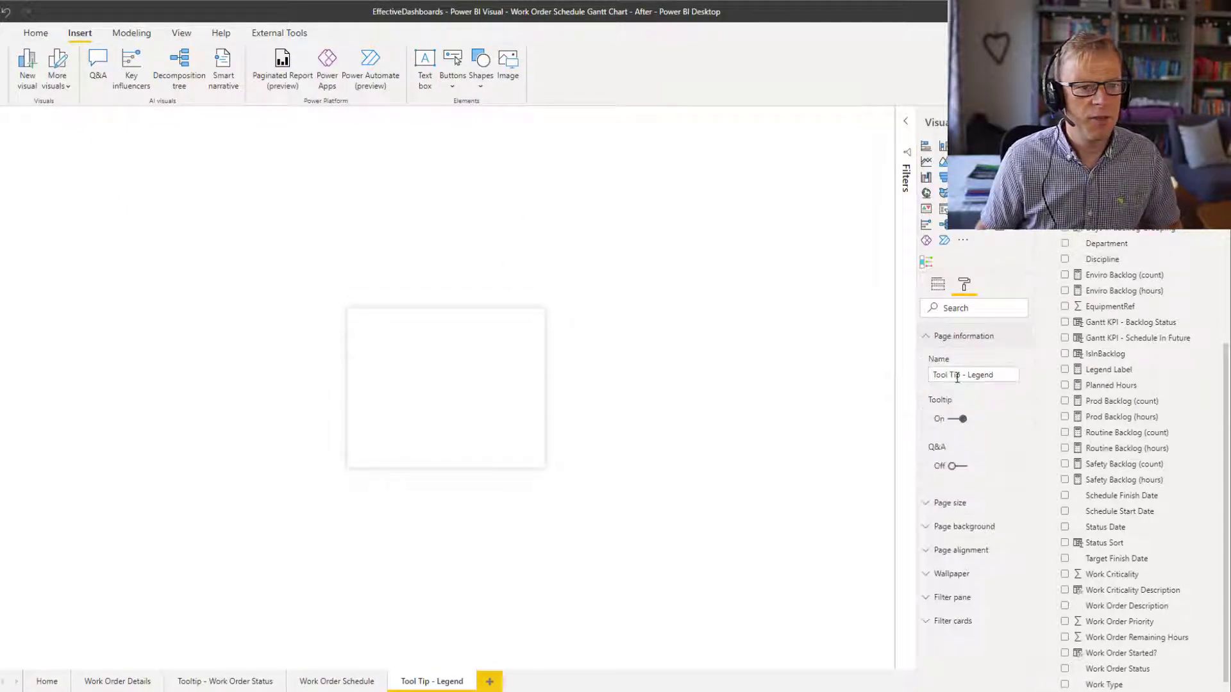
left_click(956, 419)
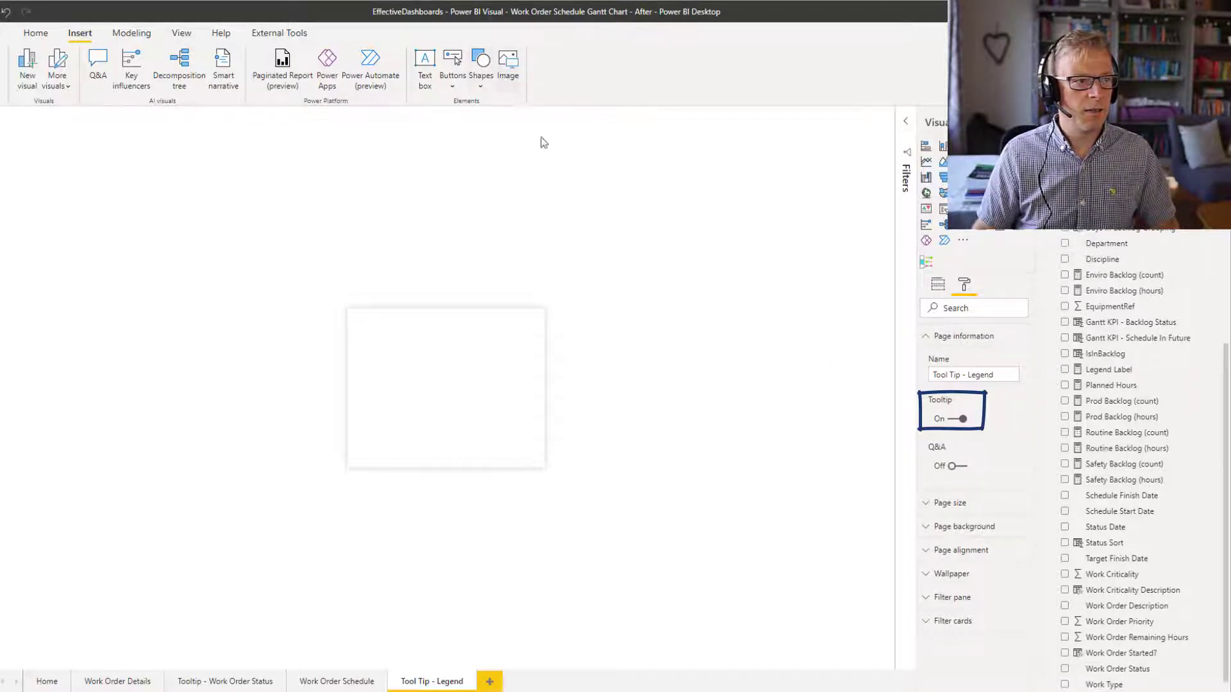
double_click(241, 125)
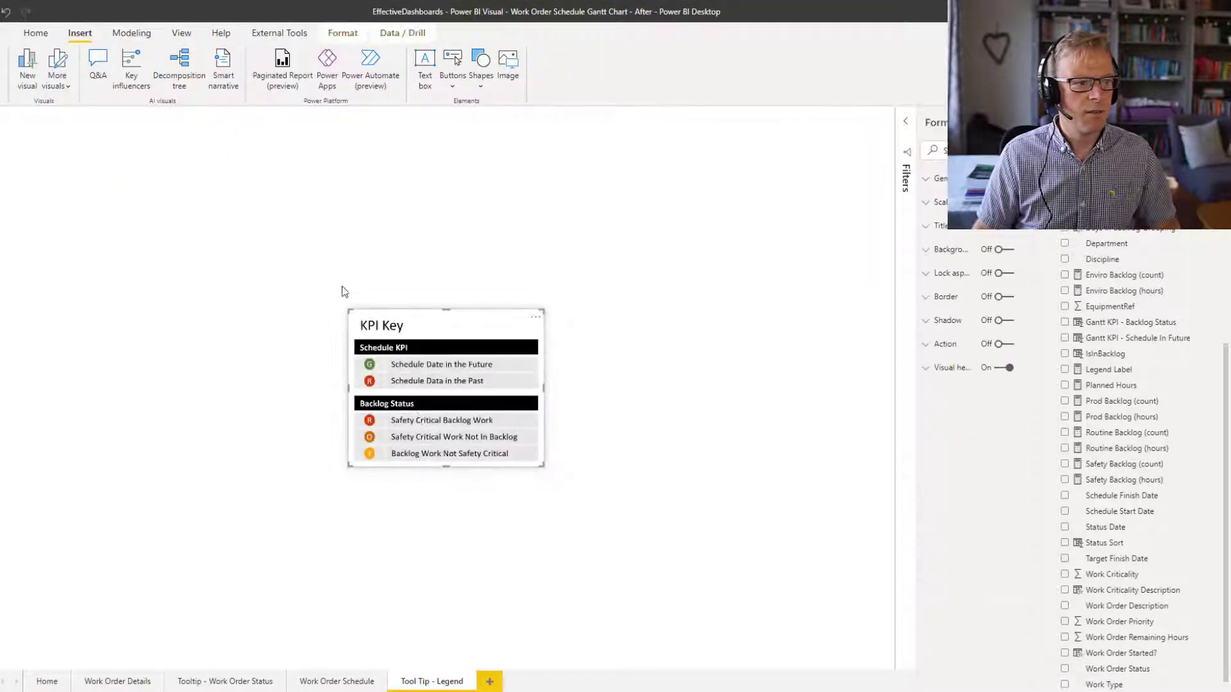
left_click(342, 332)
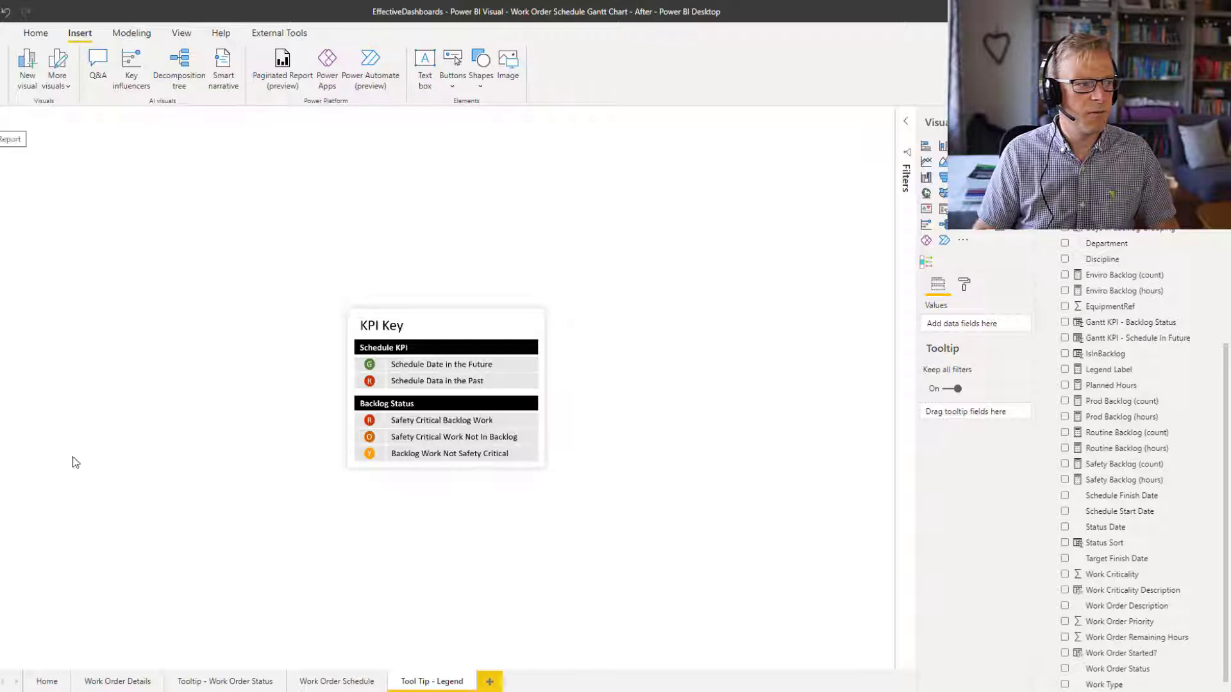
Step: Review the KPI Legend card's tooltip type and page settings on the Work Order Schedule page, and test the card's tooltip
left_click(346, 685)
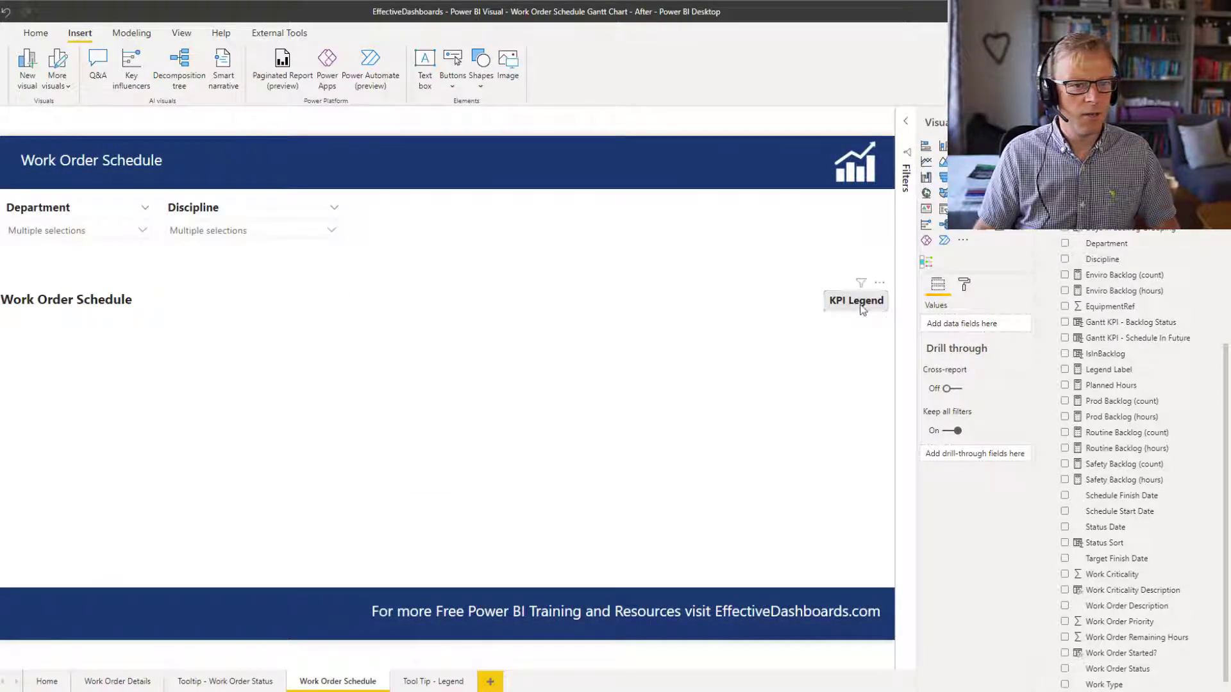
left_click(862, 306)
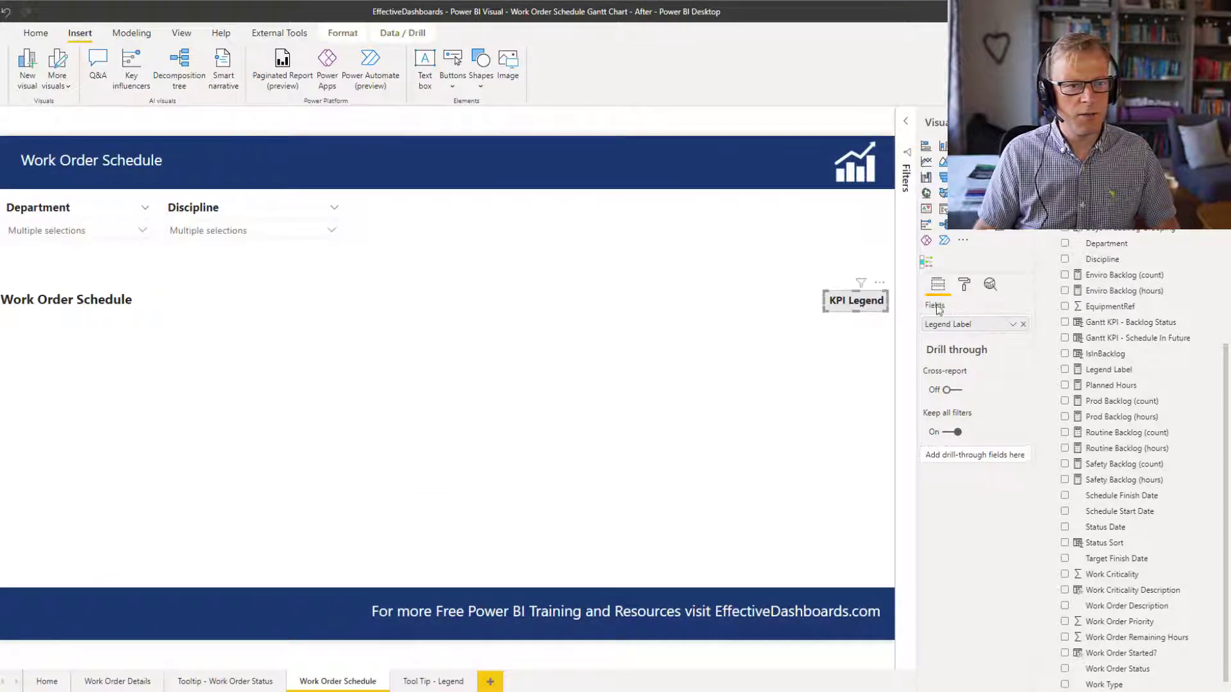
left_click(965, 286)
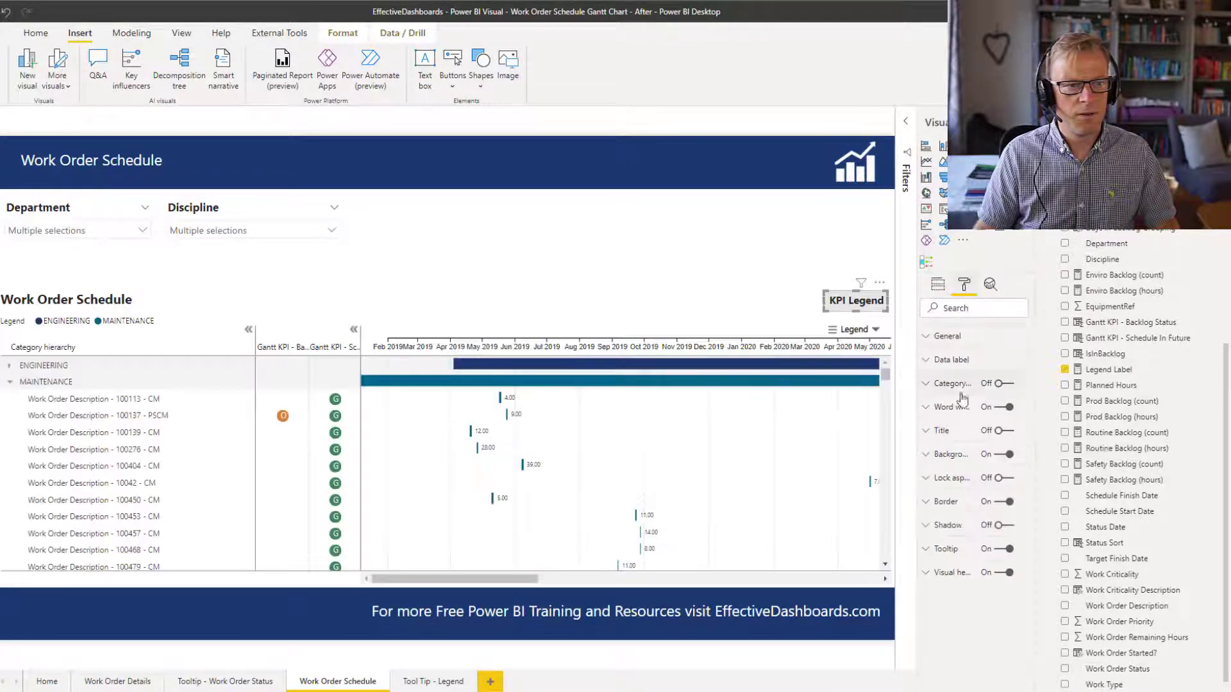
left_click(925, 553)
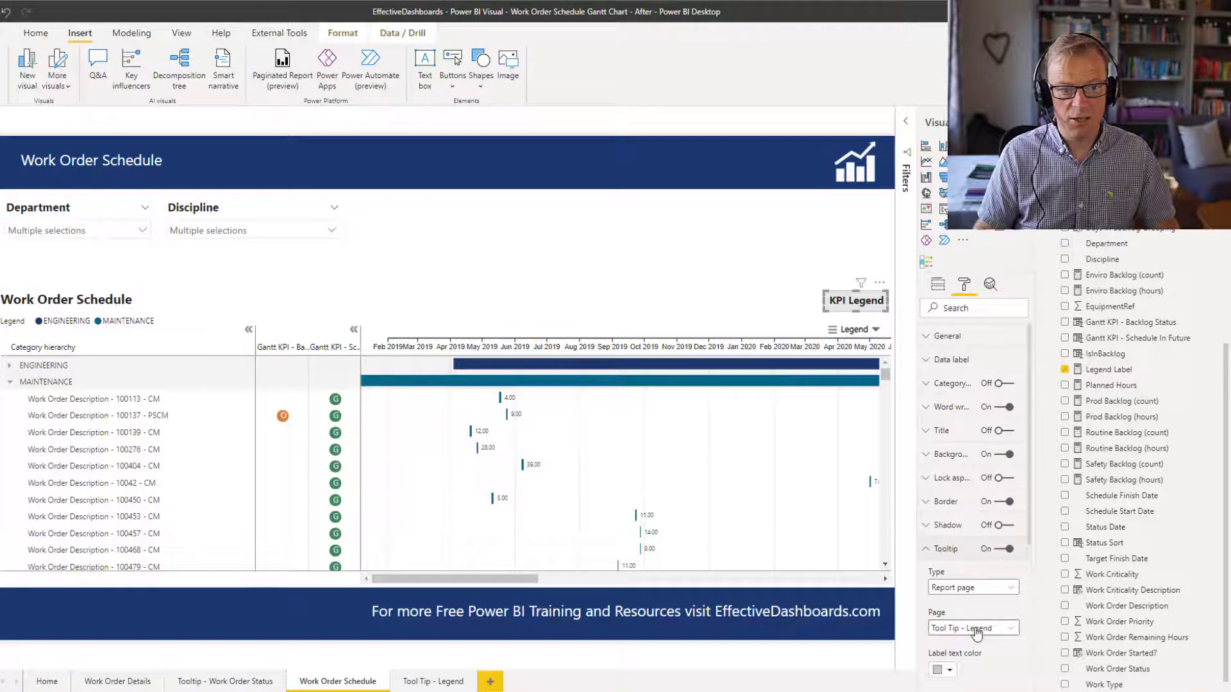
left_click(753, 257)
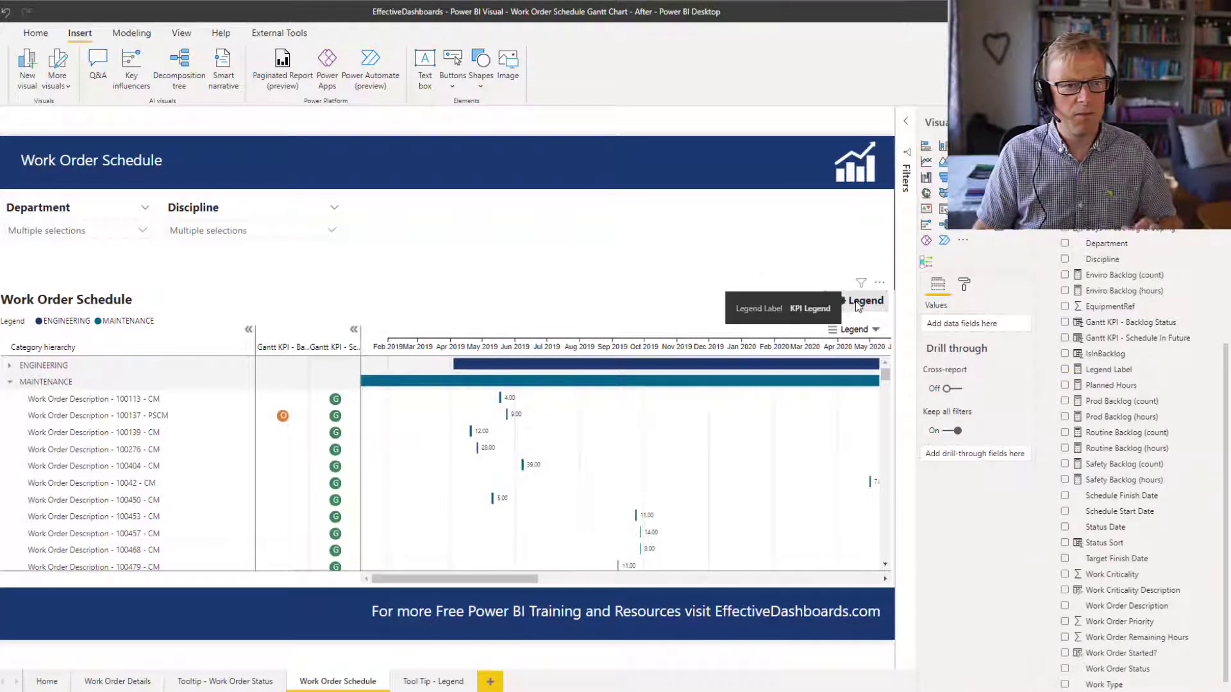
Step: Switch the KPI Legend card's tooltip type to Default and back to Report page, and test the tooltip again
left_click(857, 306)
left_click(964, 284)
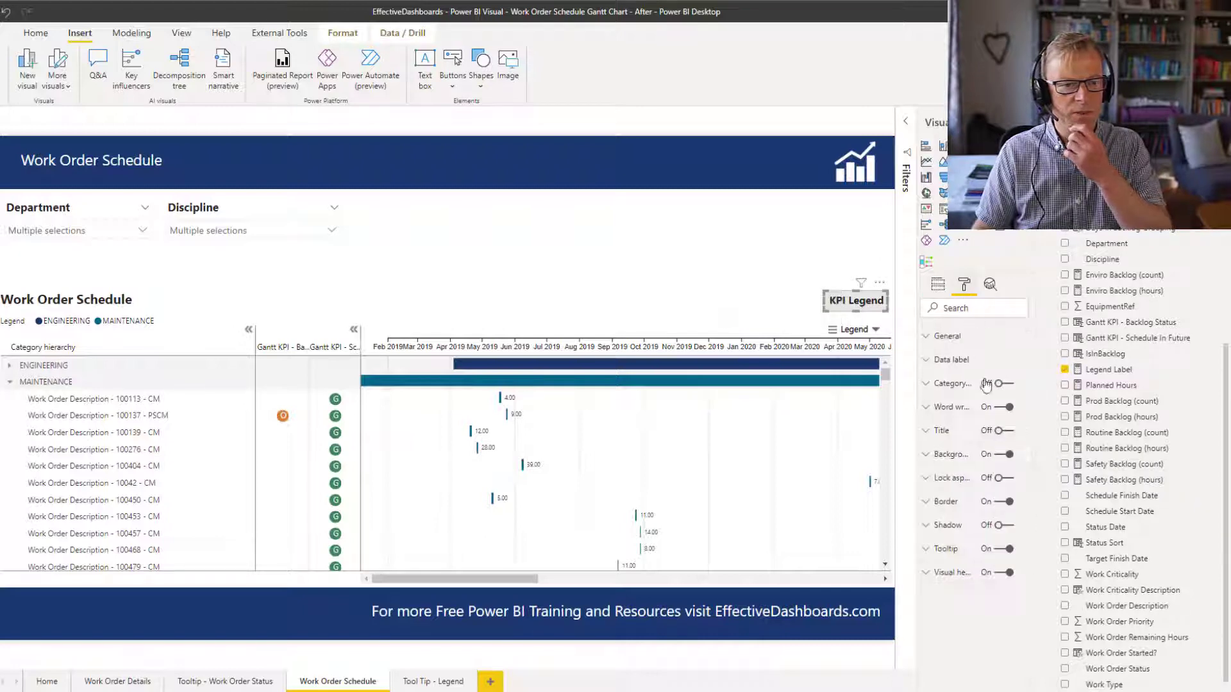
left_click(944, 549)
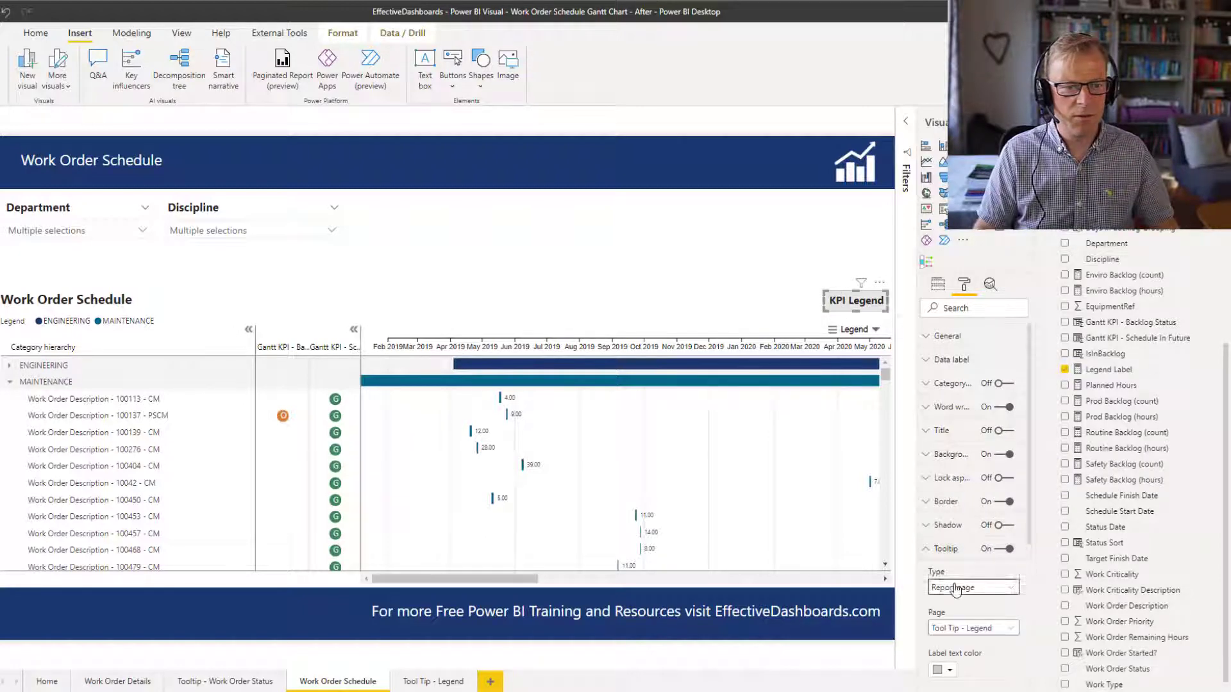
left_click(951, 588)
left_click(947, 602)
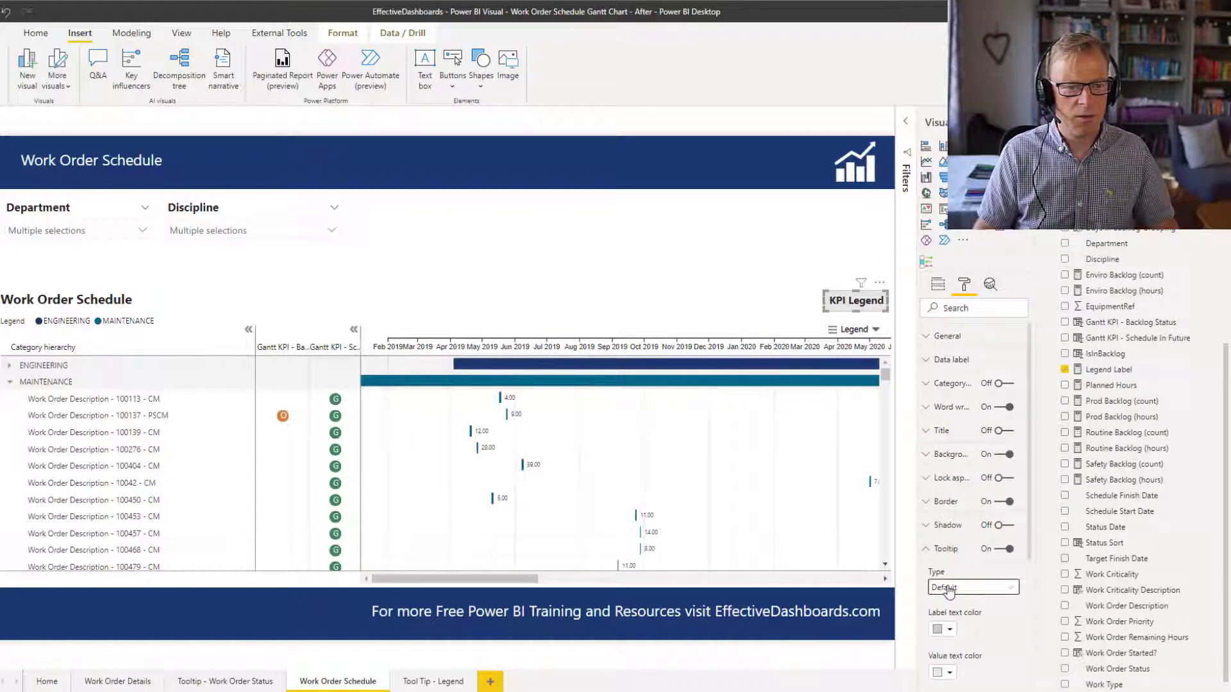
left_click(949, 589)
left_click(956, 619)
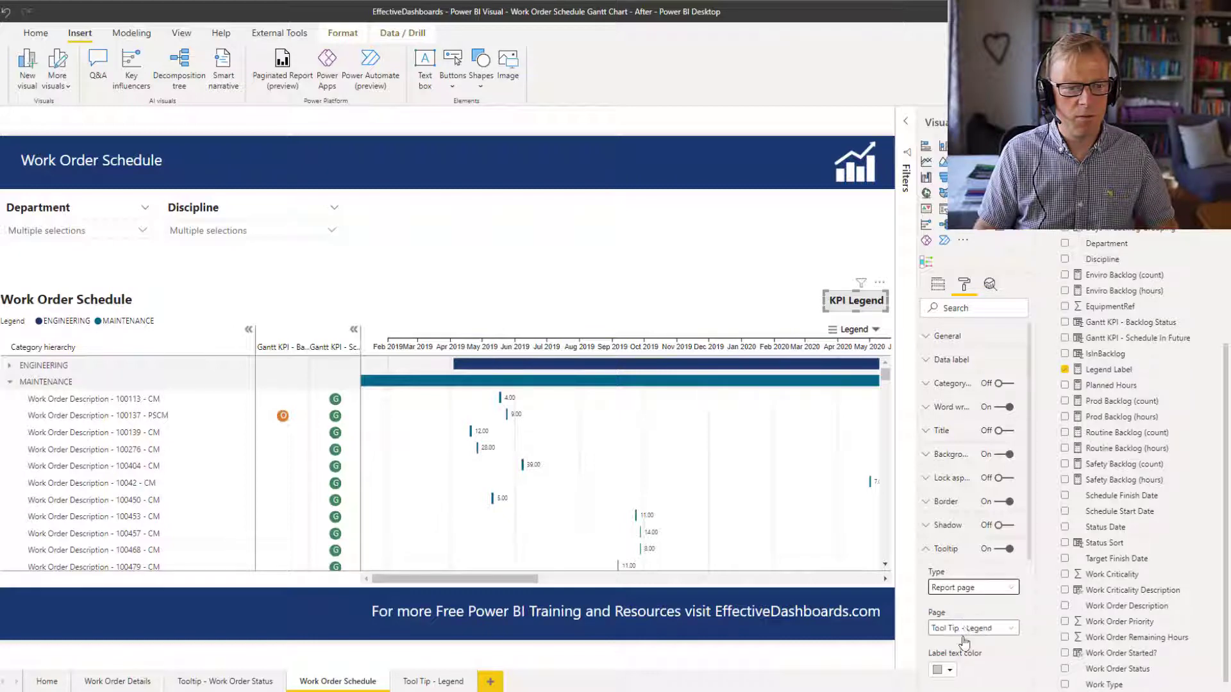
mouse_move(858, 309)
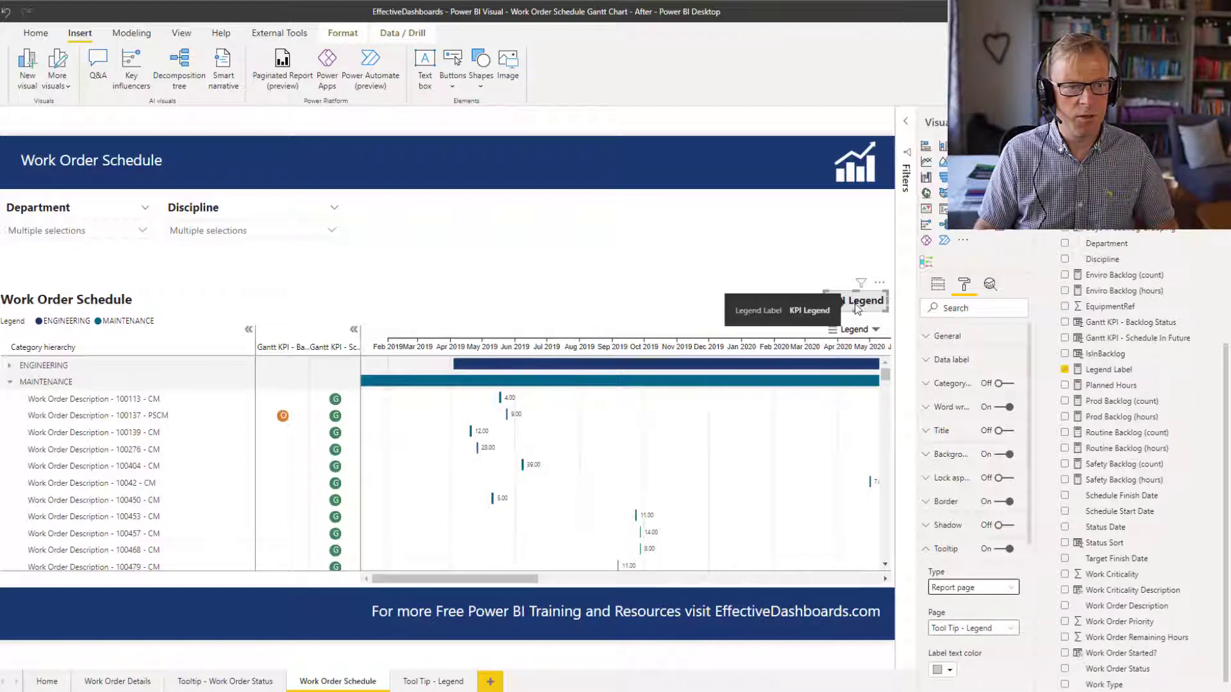
Step: Reselect Tool Tip - Legend as the KPI Legend card's tooltip page and check the tooltip on the card
left_click(792, 265)
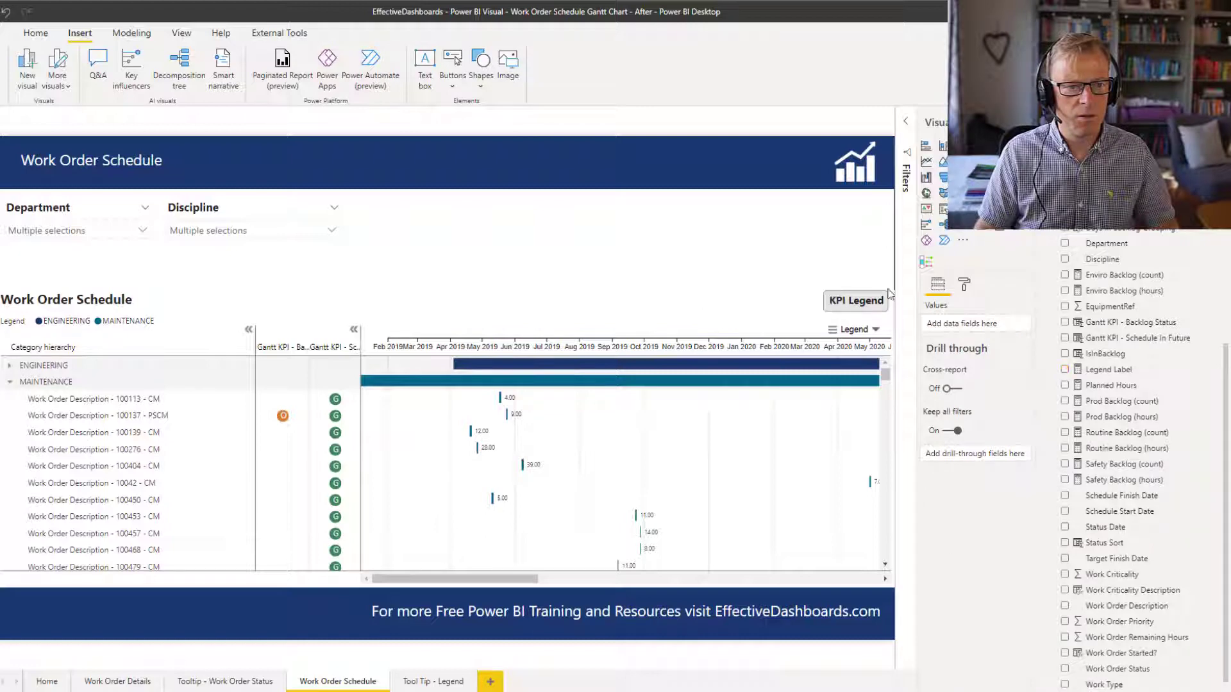
left_click(858, 301)
left_click(965, 286)
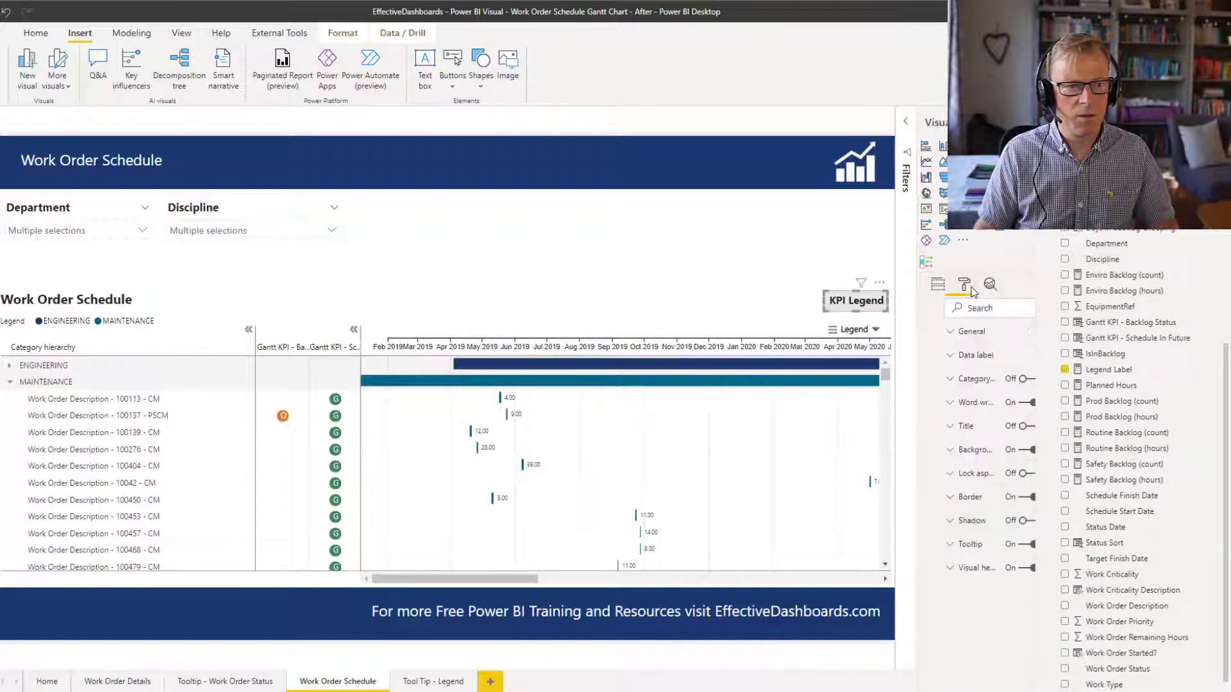
left_click(929, 550)
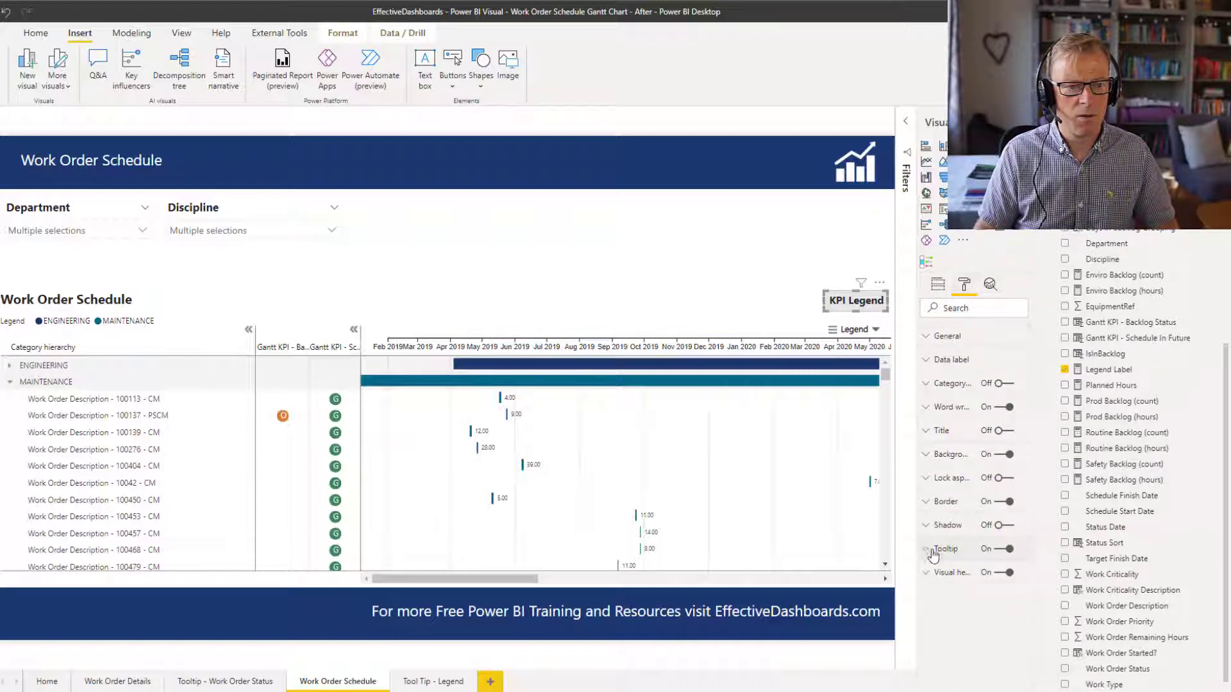
left_click(954, 630)
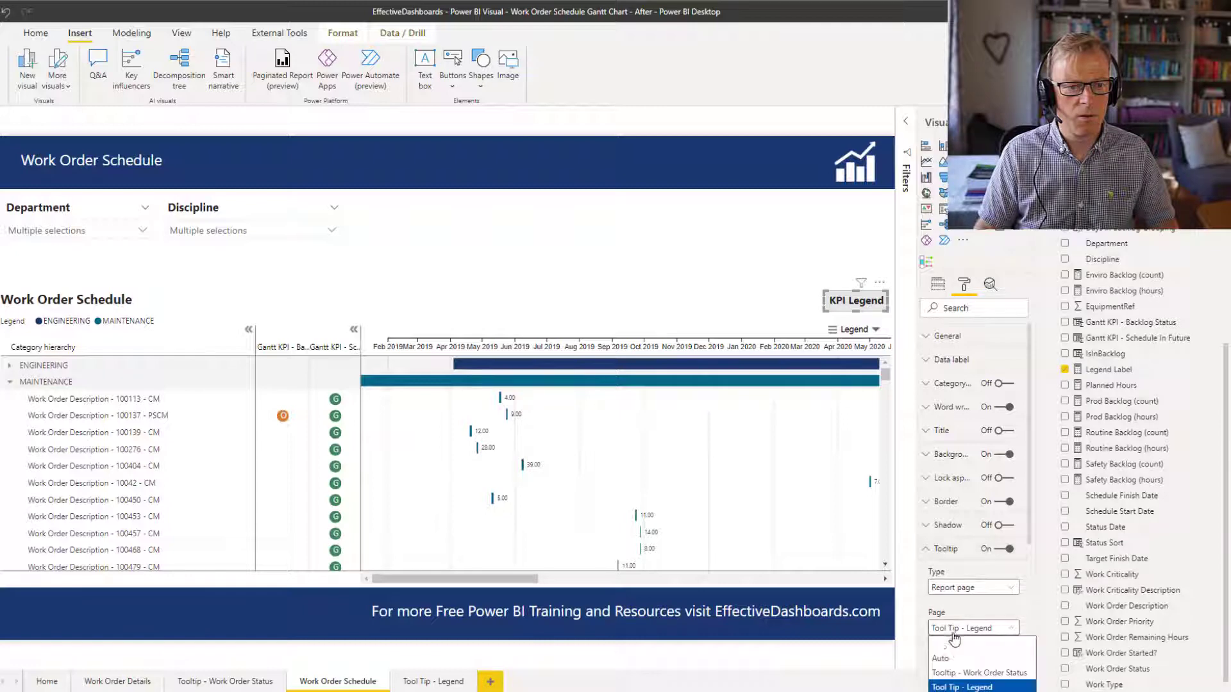
left_click(958, 686)
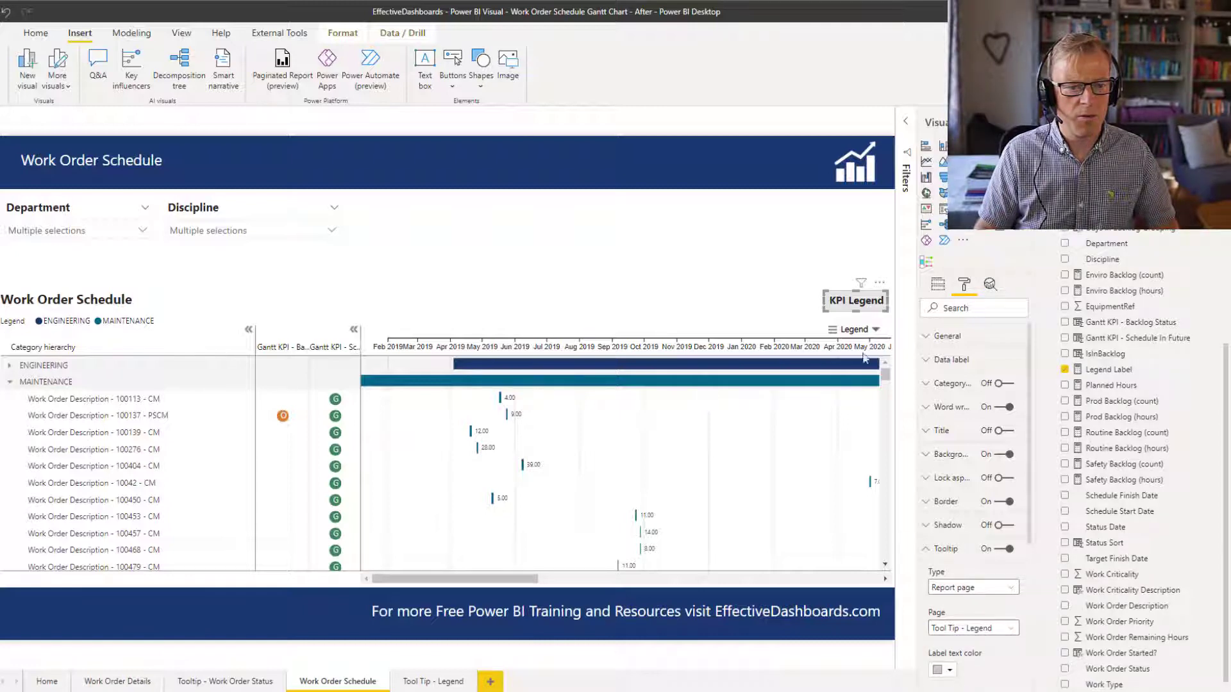
mouse_move(870, 309)
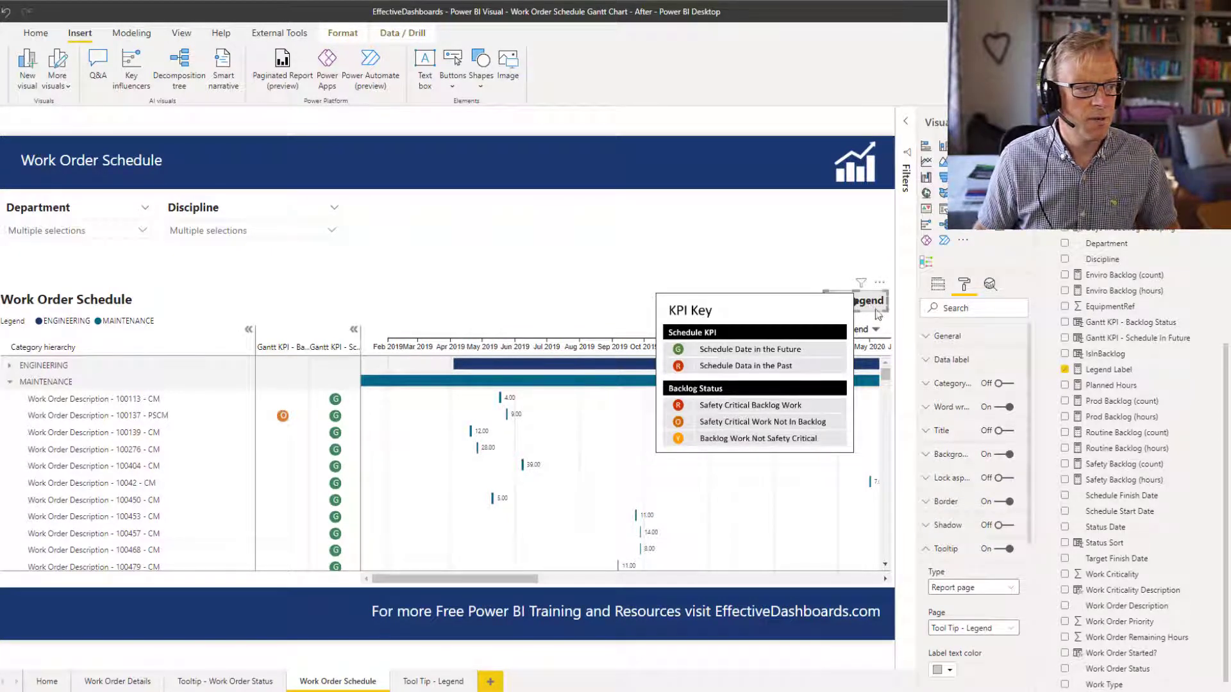
Step: Look over the KPI Legend card's field and format options, select the Gantt chart, and preview the card's tooltip
left_click(939, 285)
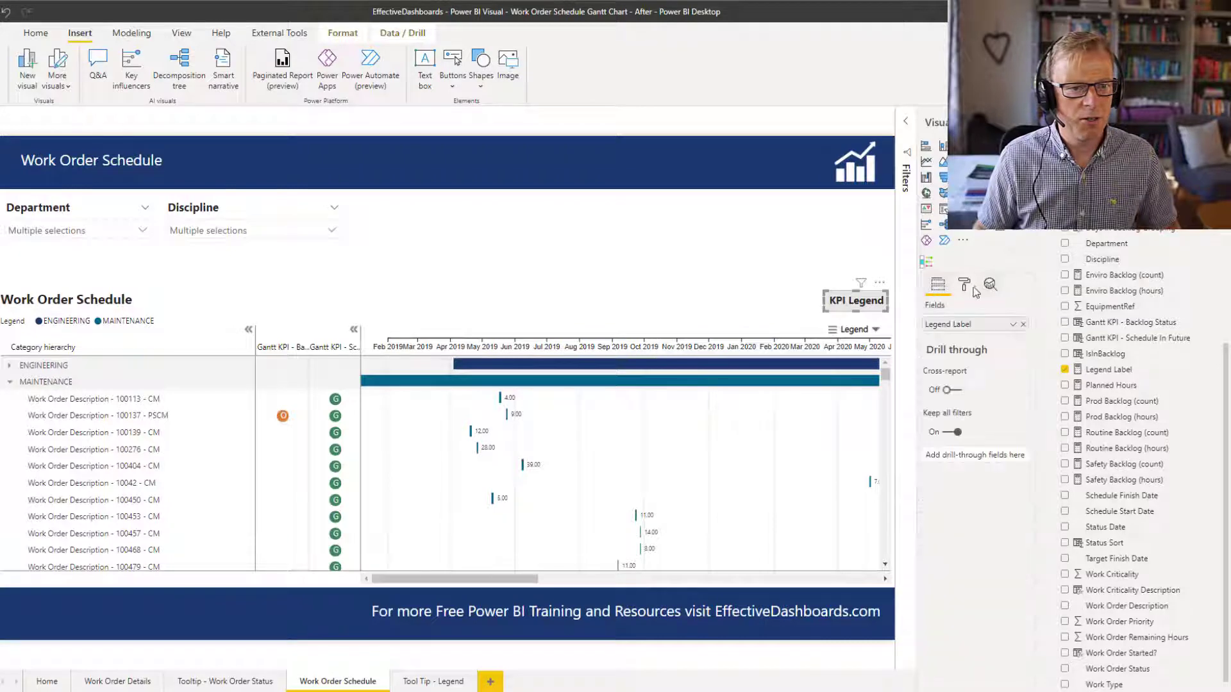
left_click(965, 286)
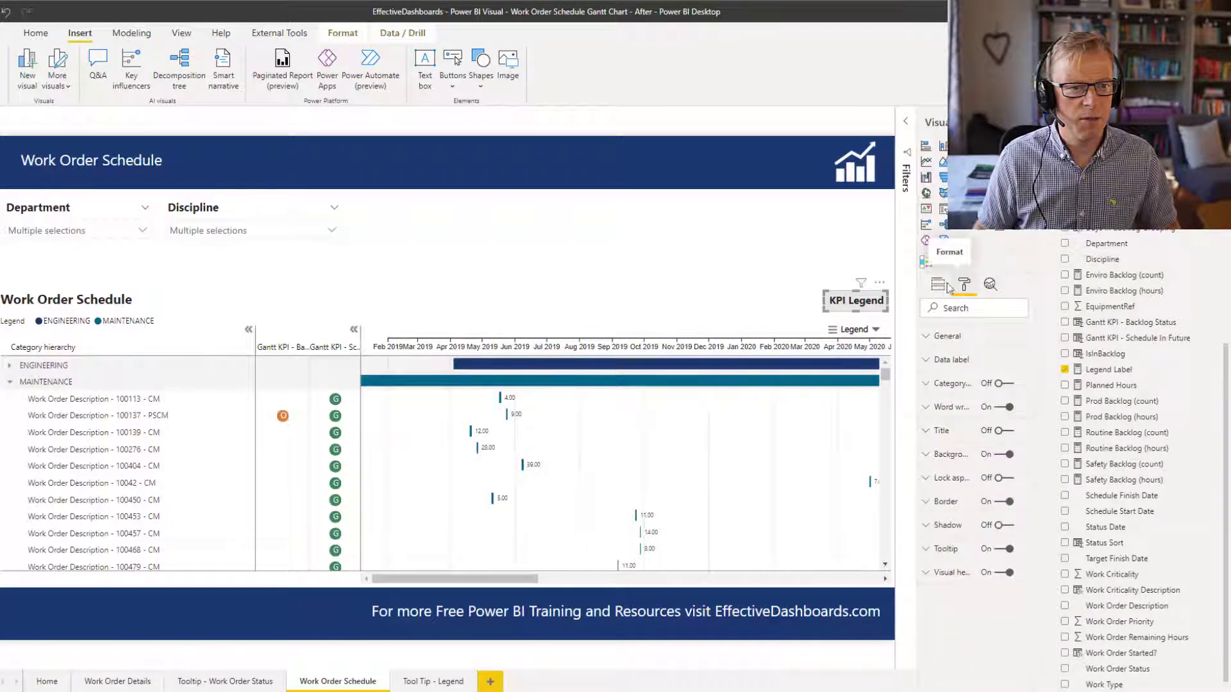
left_click(750, 324)
mouse_move(854, 274)
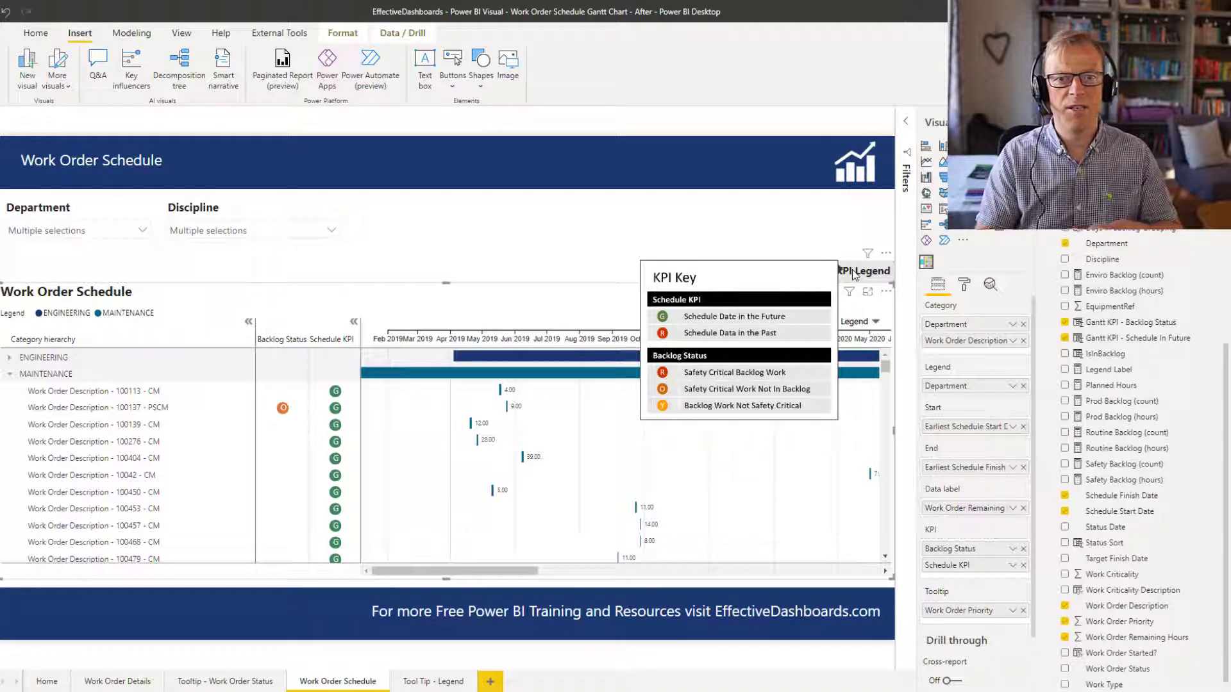
Step: Turn off the Gantt chart's built-in KPI legend
left_click(658, 251)
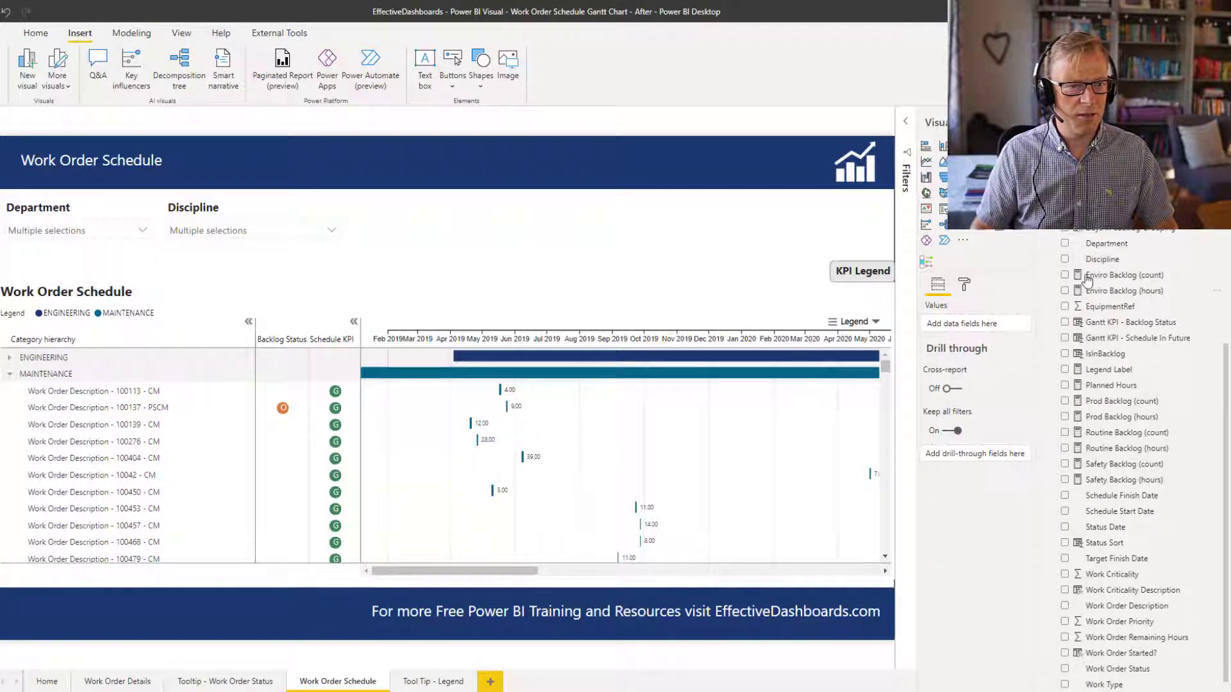
left_click(964, 287)
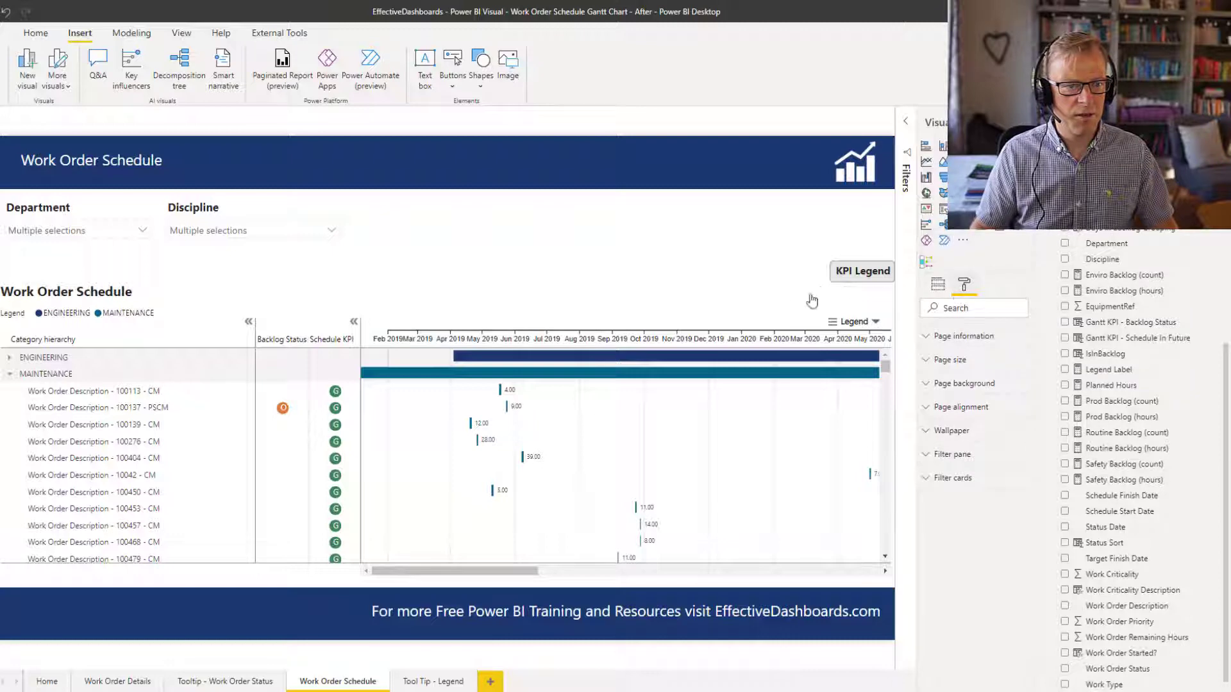
left_click(790, 293)
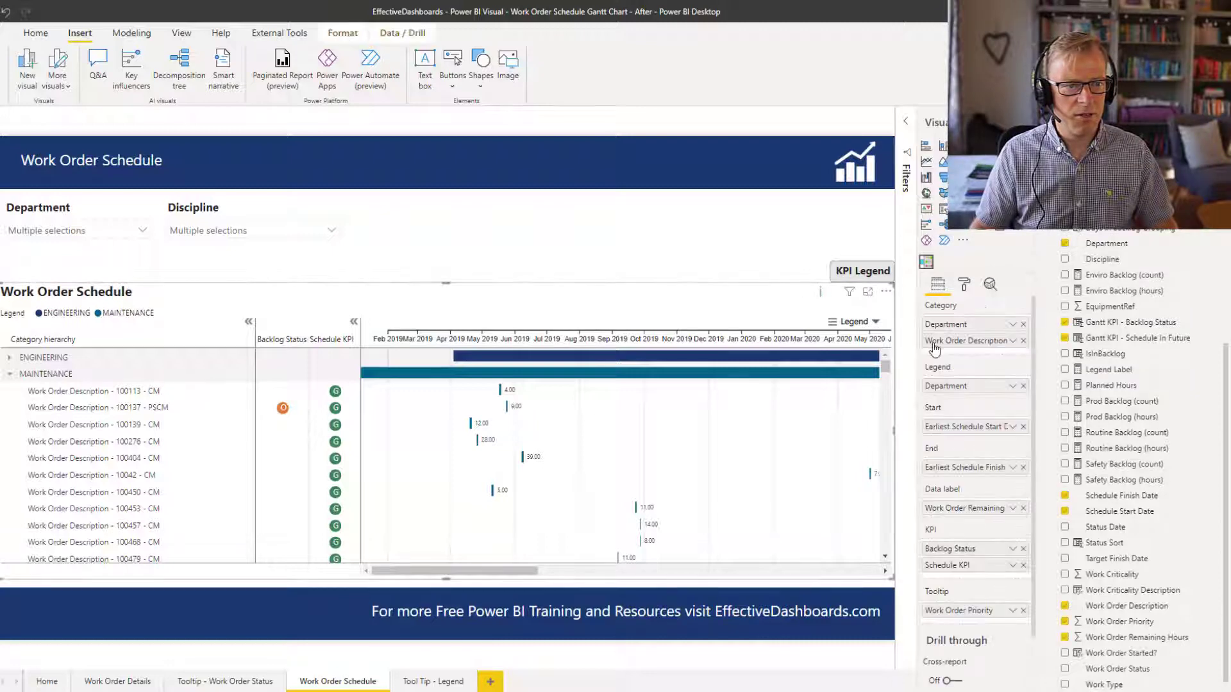
left_click(960, 291)
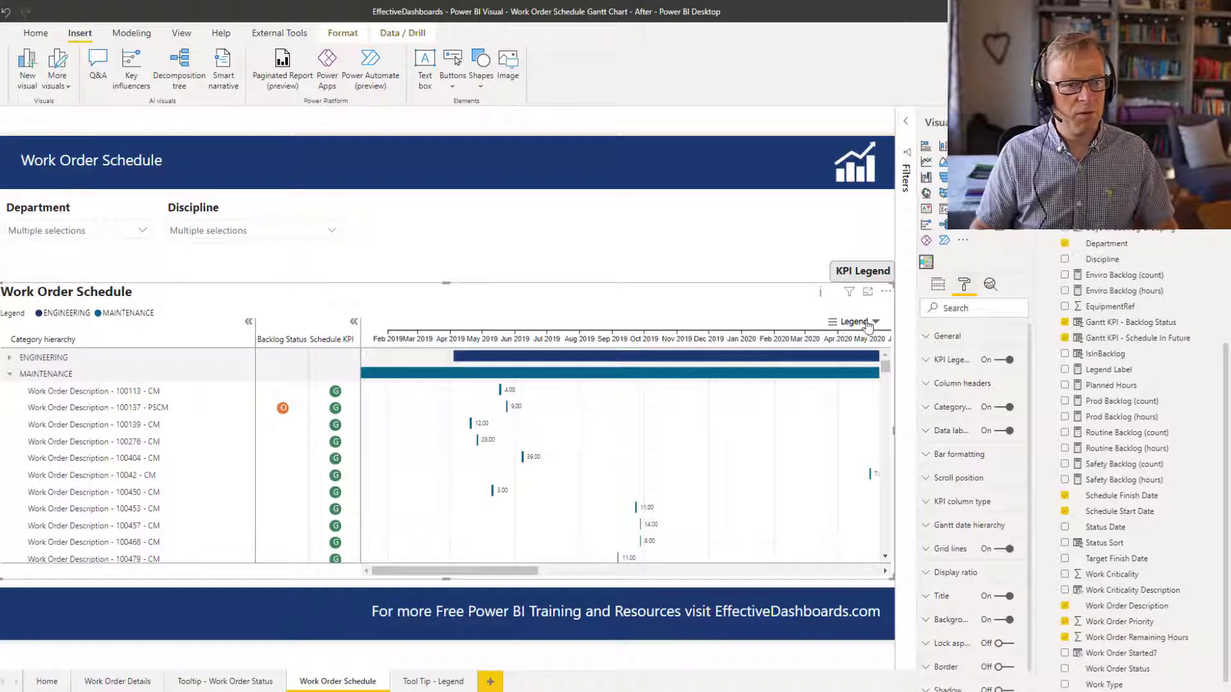
left_click(1008, 361)
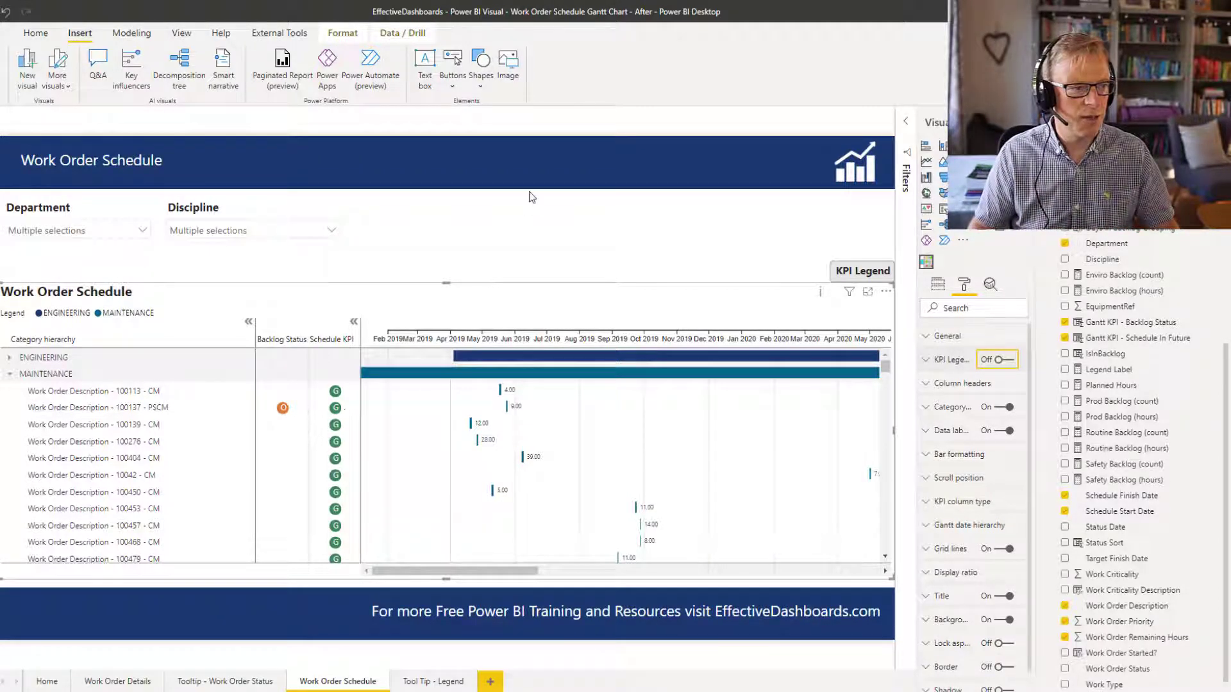
Step: Add Department as a drill-through field of the Work Order Schedule page and collapse its filter card
left_click(540, 266)
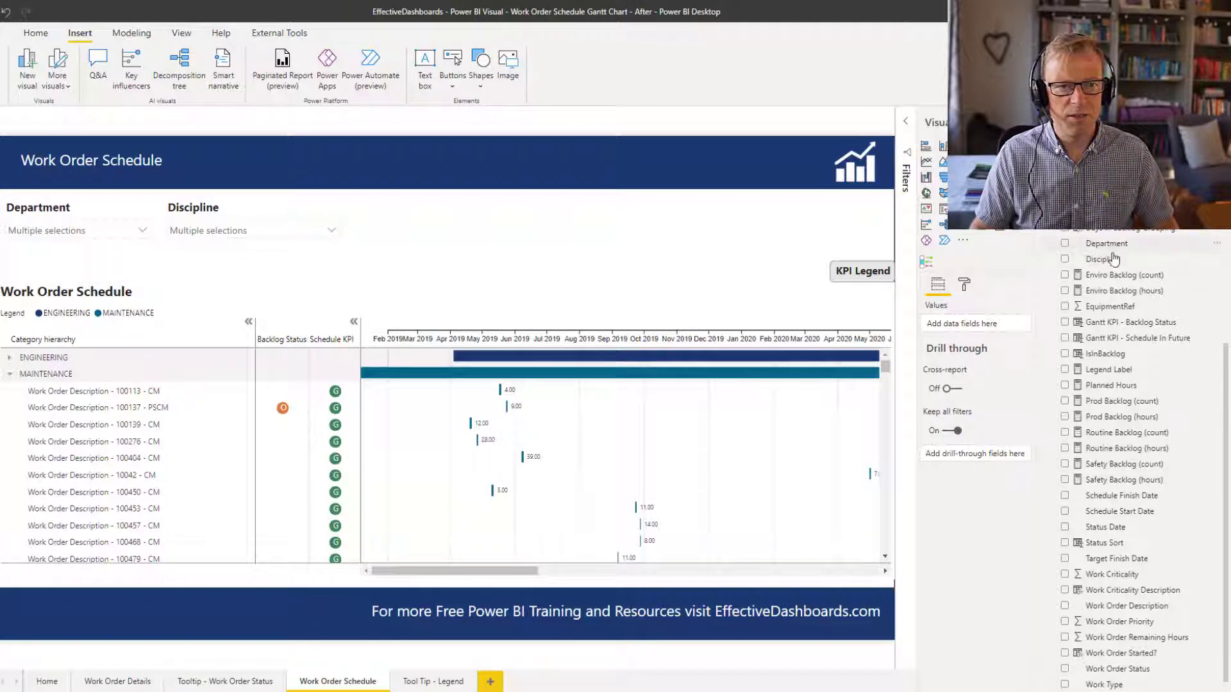
left_click_drag(1114, 247, 991, 461)
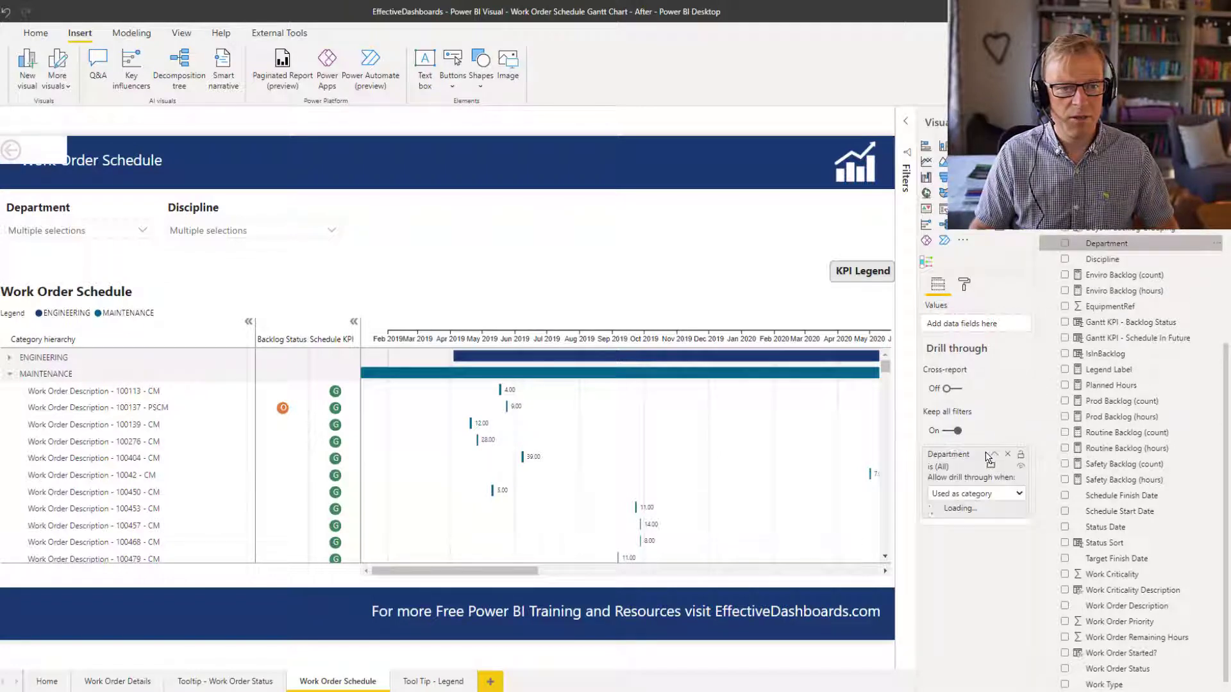
left_click(995, 455)
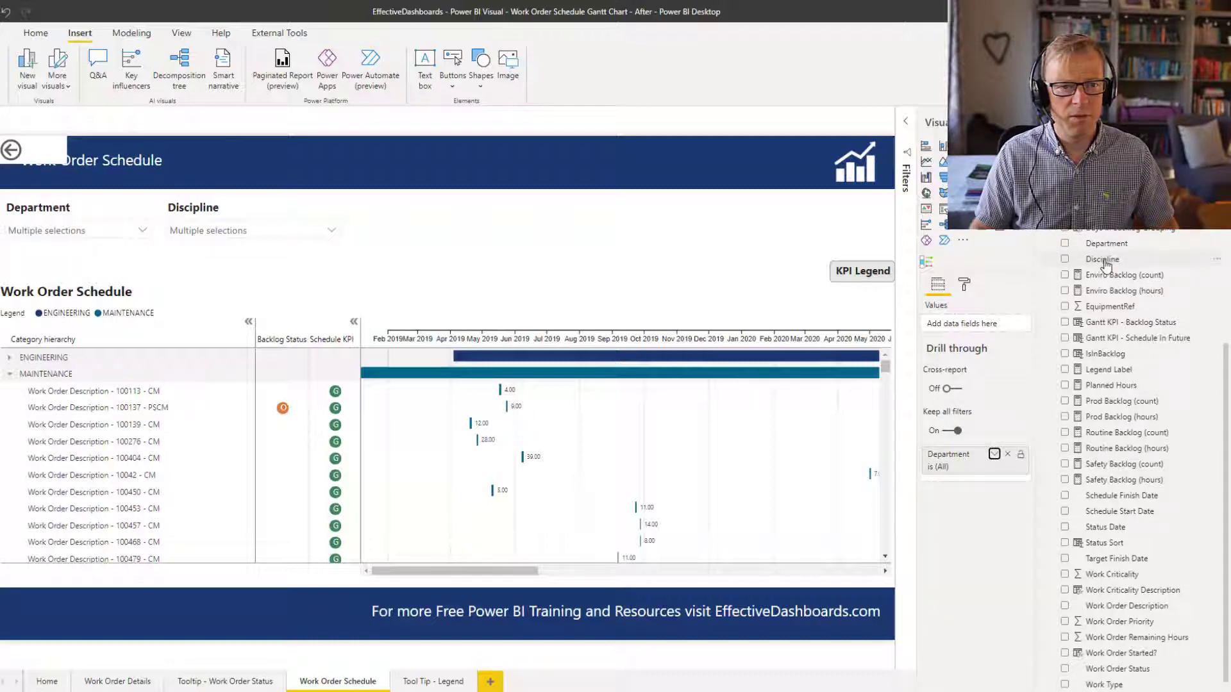
Step: Add Discipline as a second drill-through field of the Work Order Schedule page and collapse its filter card
left_click_drag(1105, 262, 995, 479)
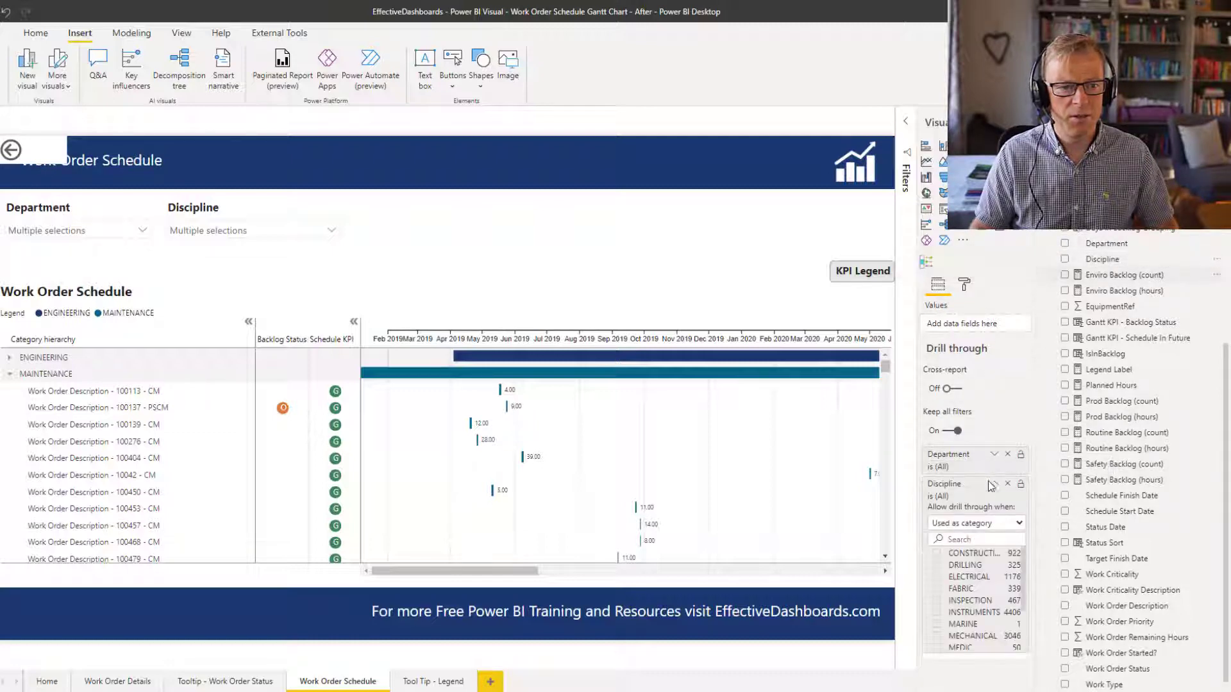
left_click(994, 484)
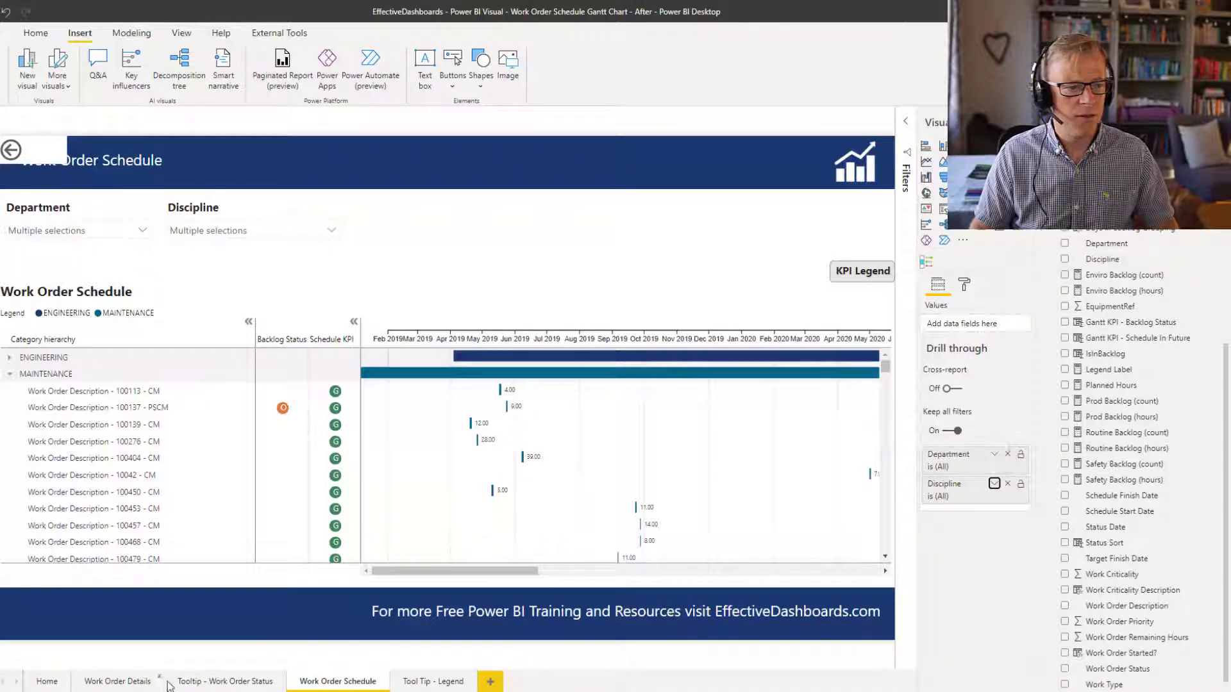
Step: Narrow the back button and arrange it beside the Work Order Schedule title in the header banner so the two do not overlap
left_click(66, 159)
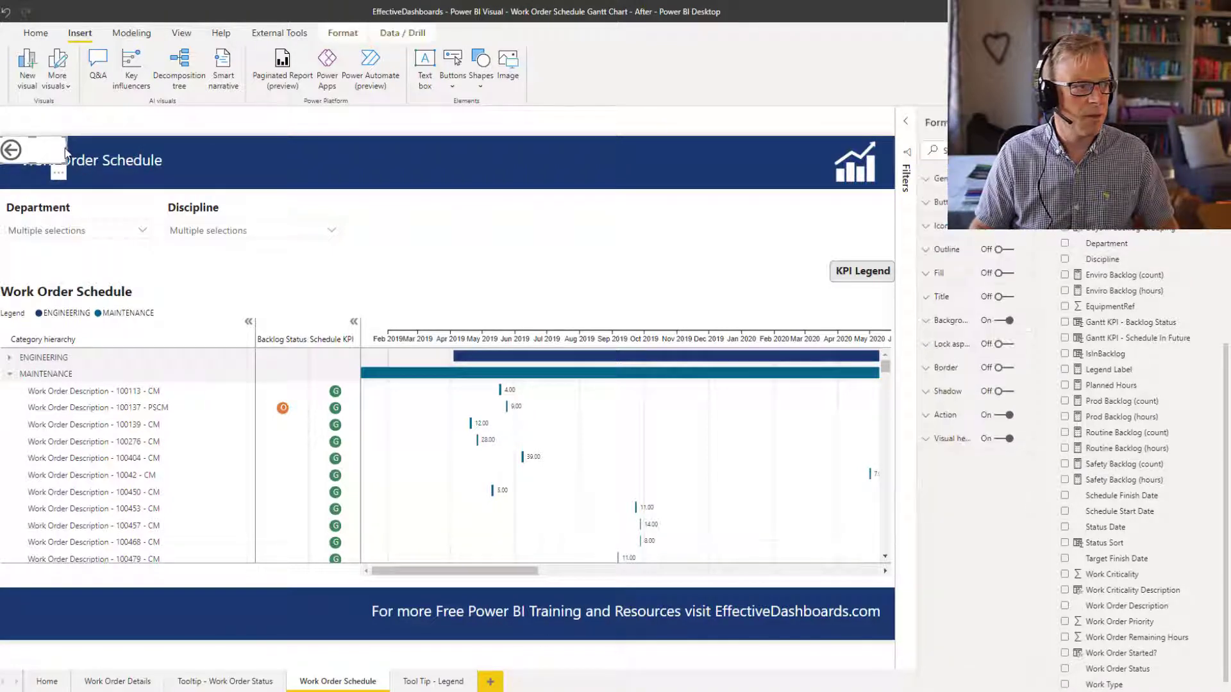
left_click_drag(66, 159, 30, 159)
left_click(35, 159)
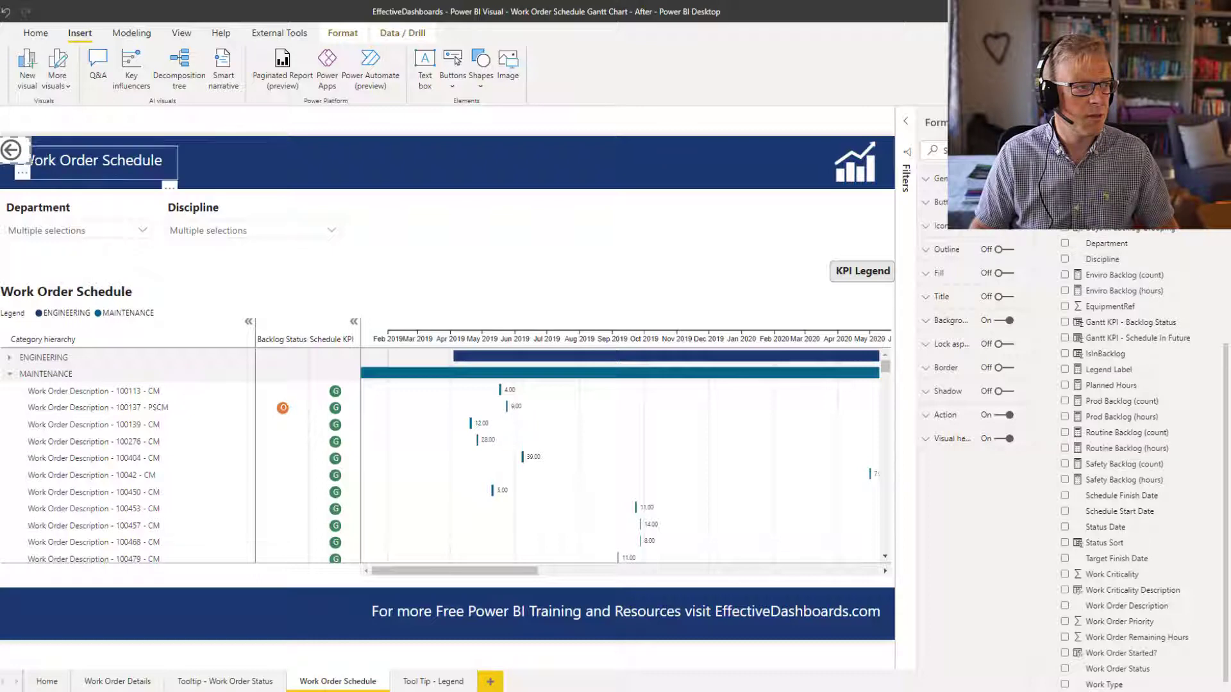
left_click(51, 152)
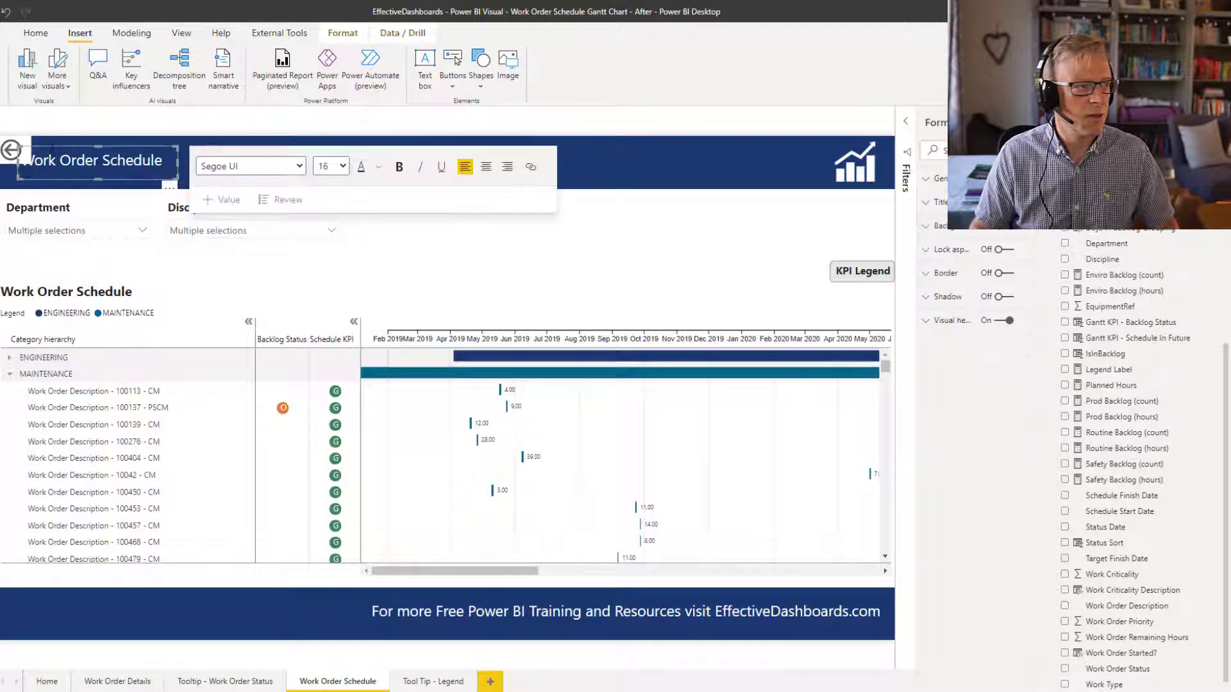
mouse_move(52, 148)
left_mouse_down()
mouse_move(75, 148)
mouse_move(30, 156)
left_mouse_up()
left_click(28, 160)
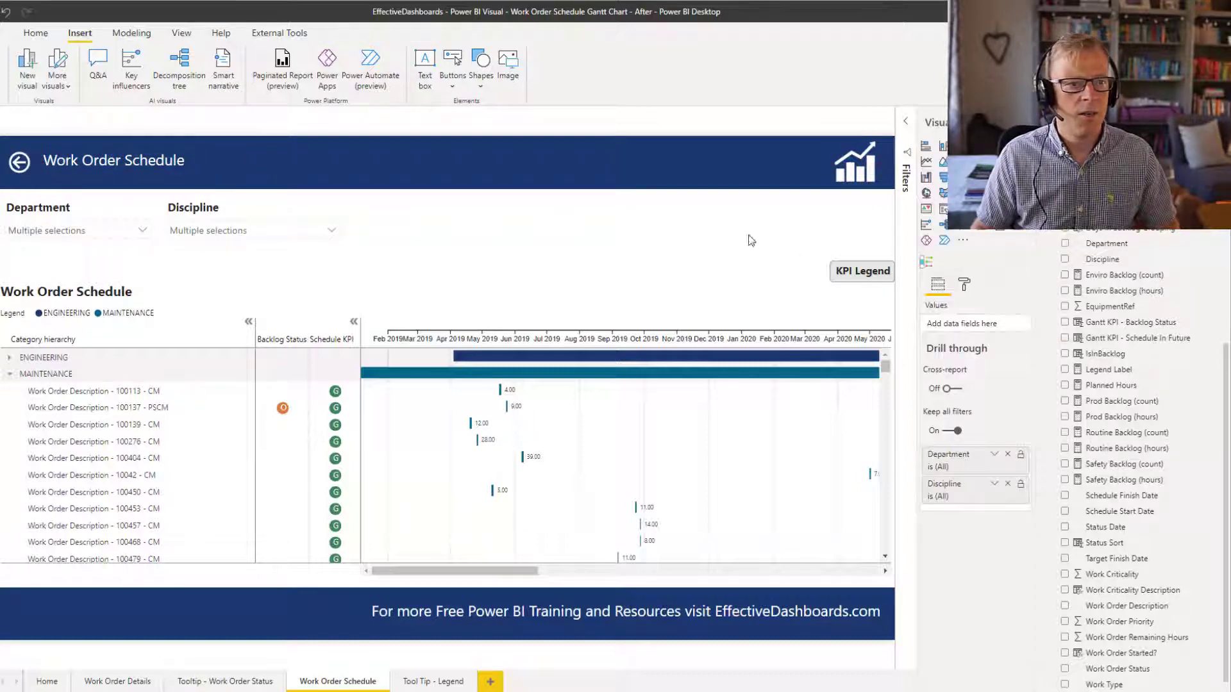
Step: Drill through from the Home page's MECHANICAL row, MAINTENANCE column backlog cell to Work Order Schedule and preview the KPI Legend tooltip there
left_click(21, 164)
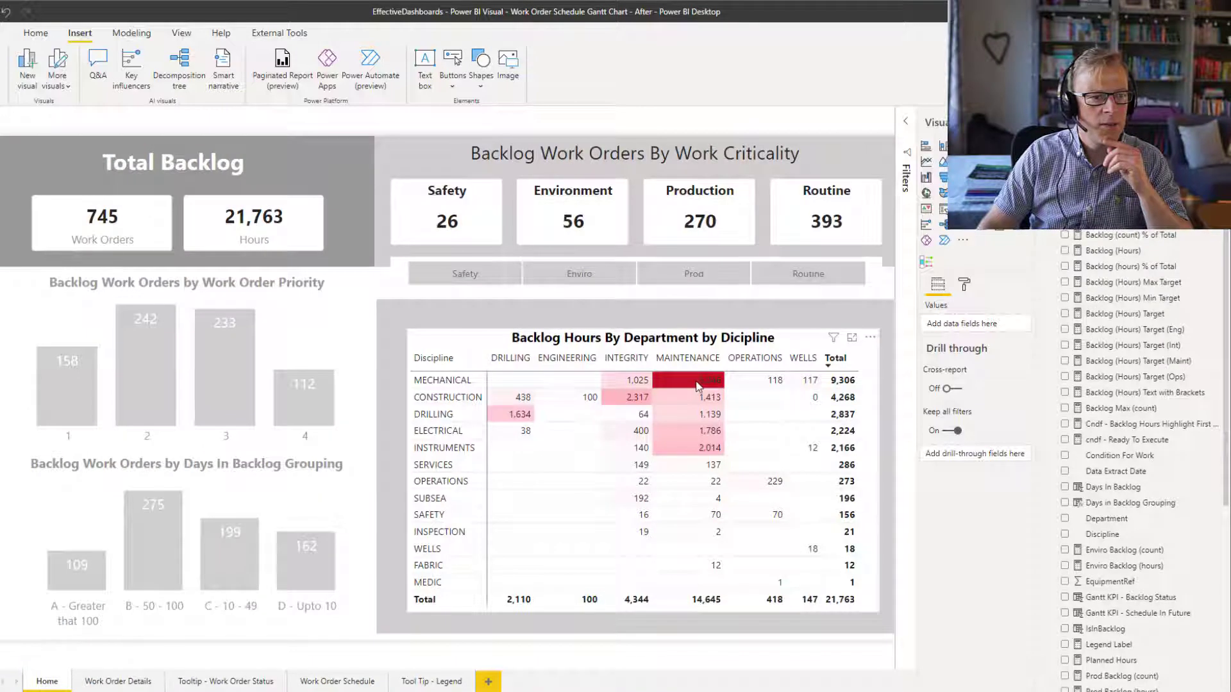
left_click(698, 385)
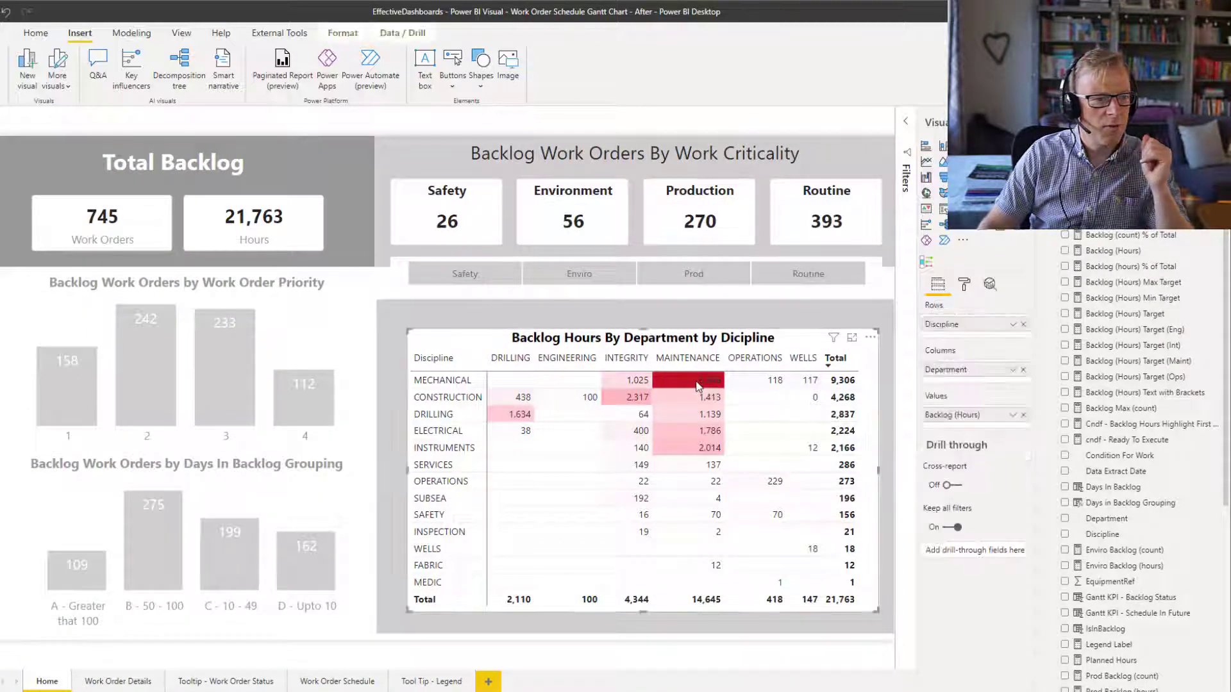
right_click(698, 385)
mouse_move(743, 436)
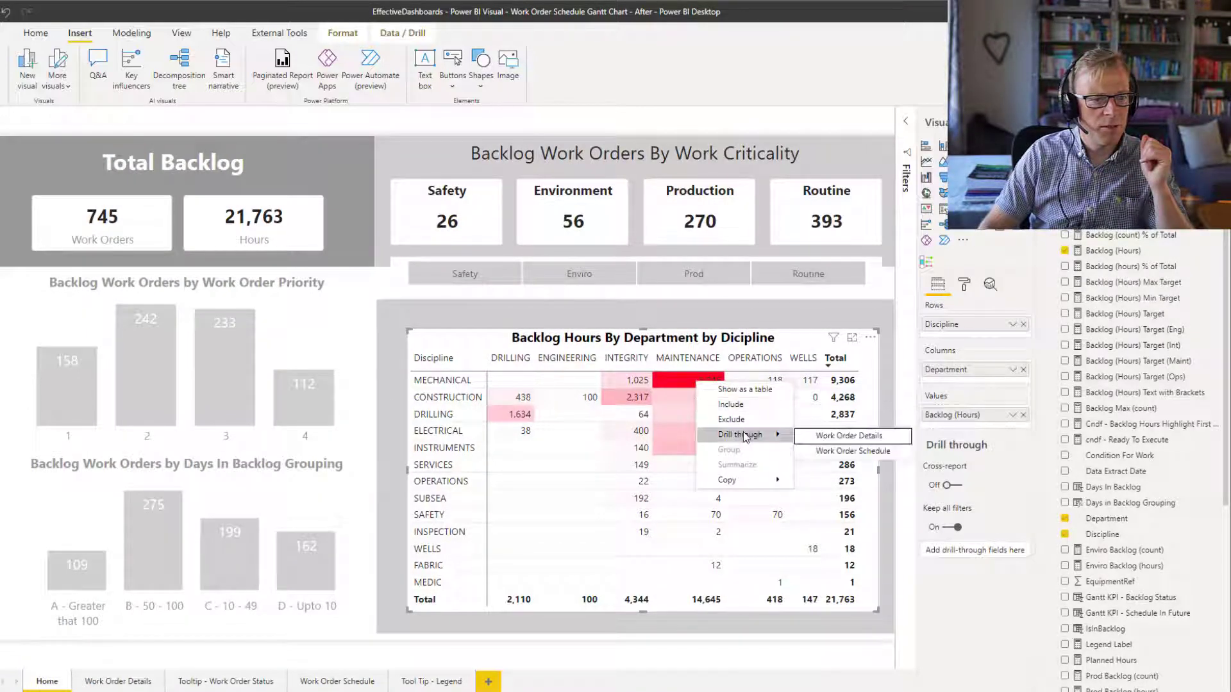
left_click(864, 459)
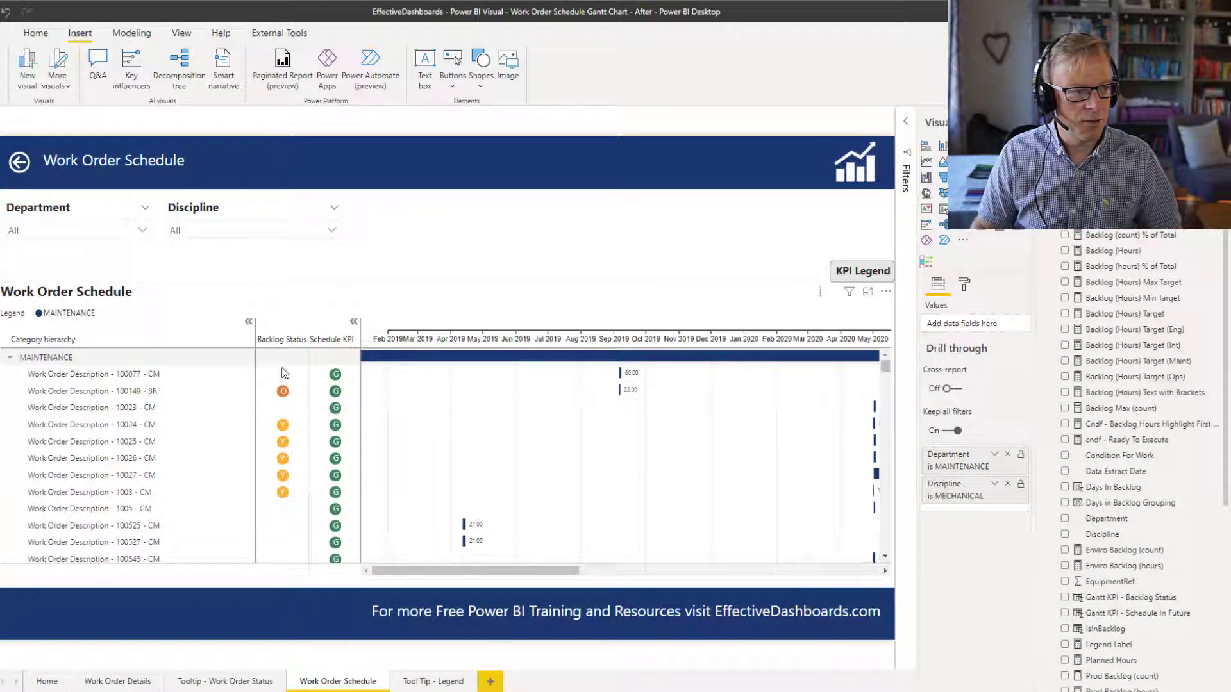
mouse_move(848, 273)
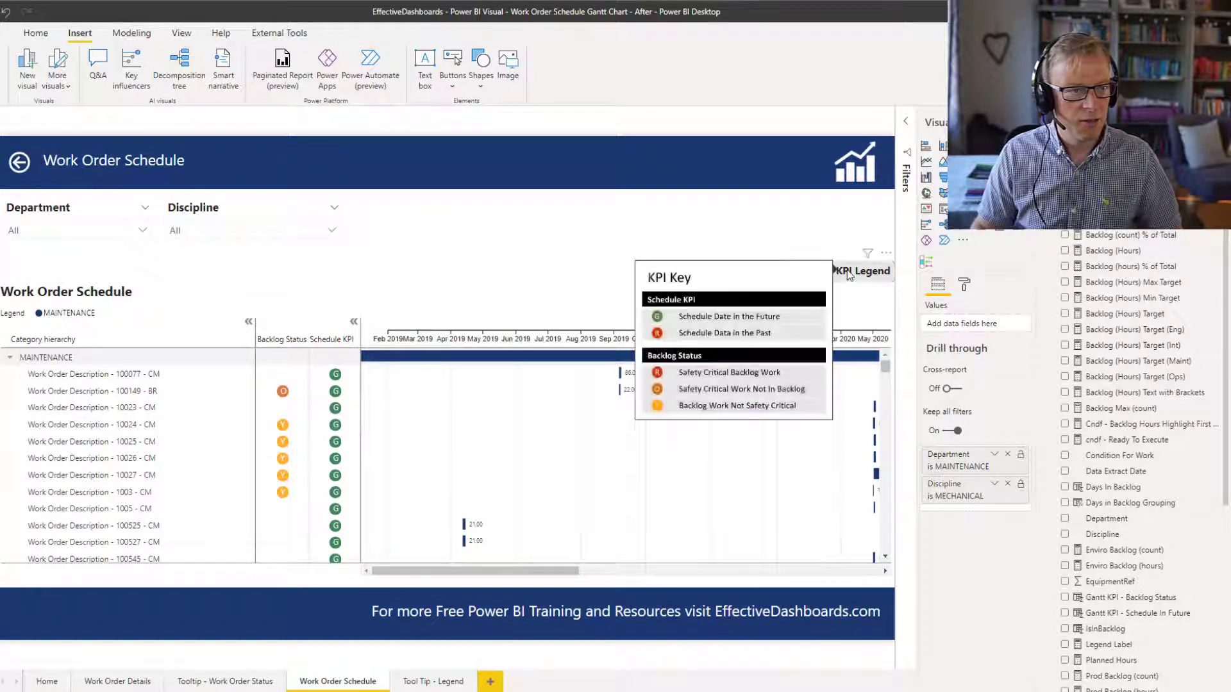